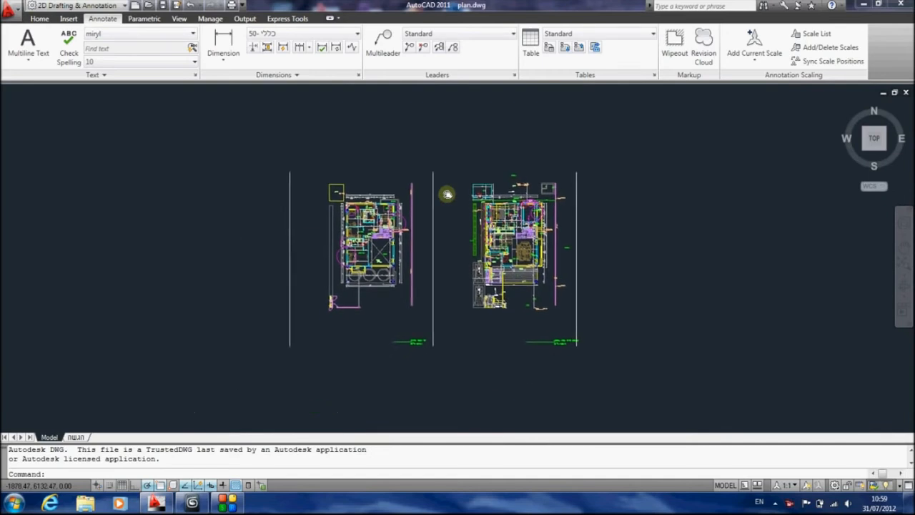
Erase the entire left-hand floor plan together with its frame lines and title text.
scroll(507, 227, up, 5)
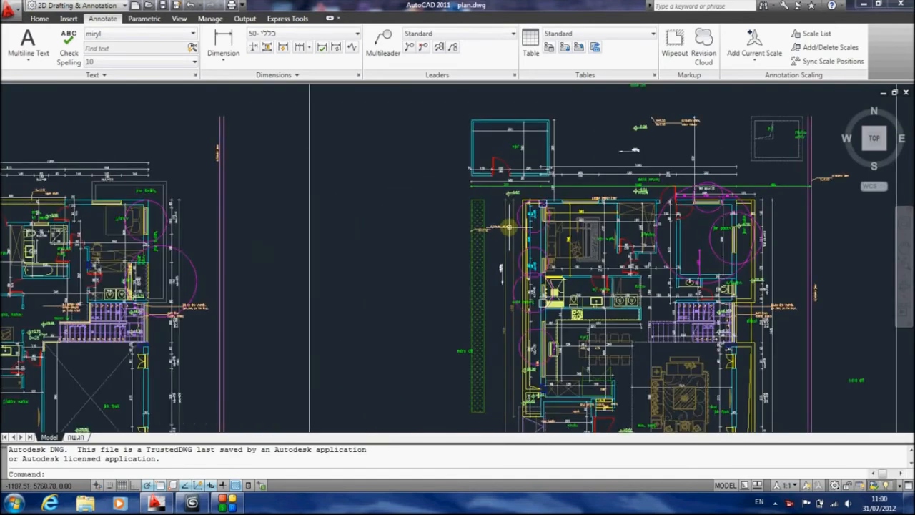
scroll(596, 264, up, 5)
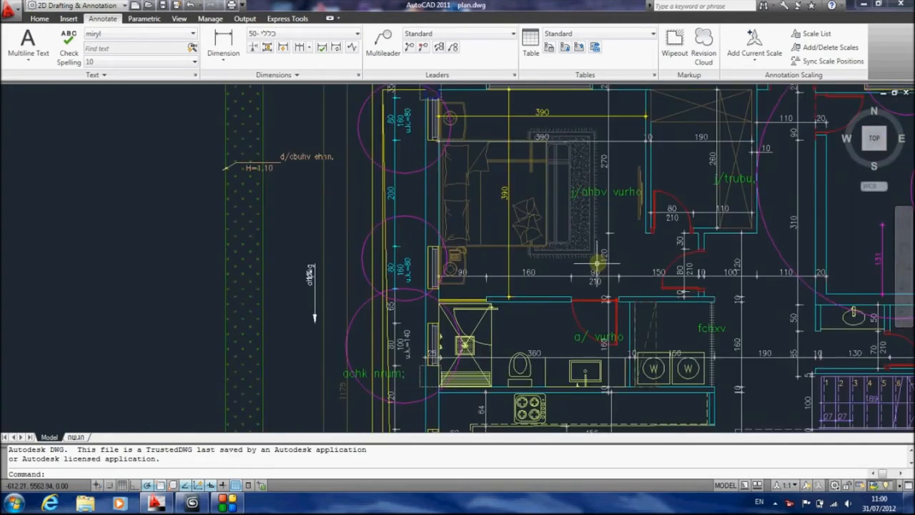
scroll(595, 255, down, 4)
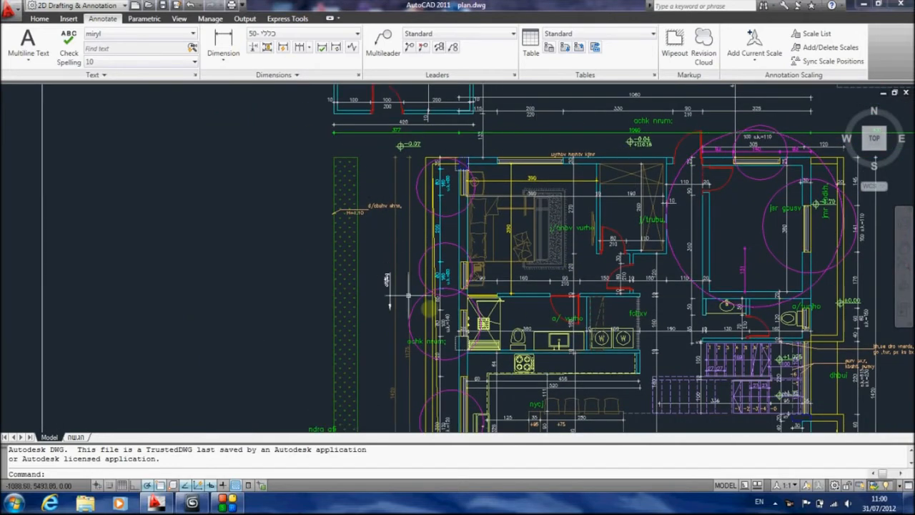
scroll(543, 236, down, 15)
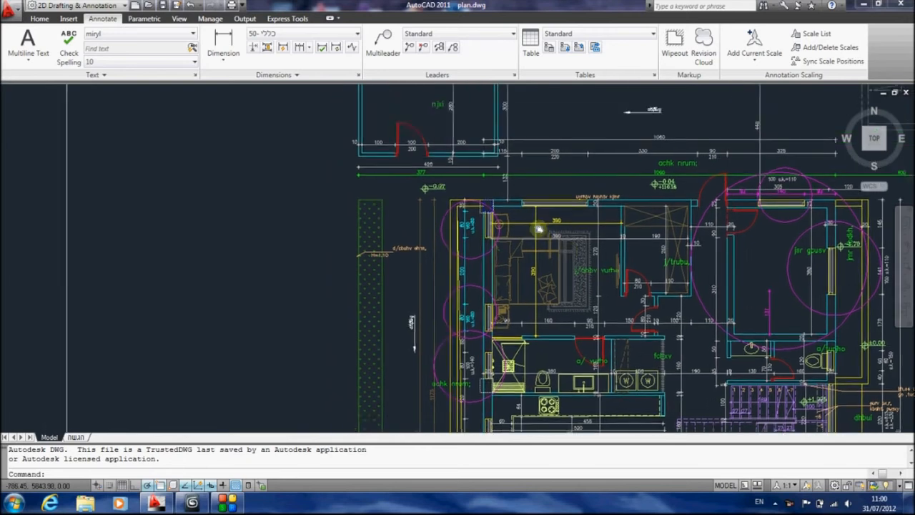
middle_drag(407, 215, 439, 198)
click(377, 144)
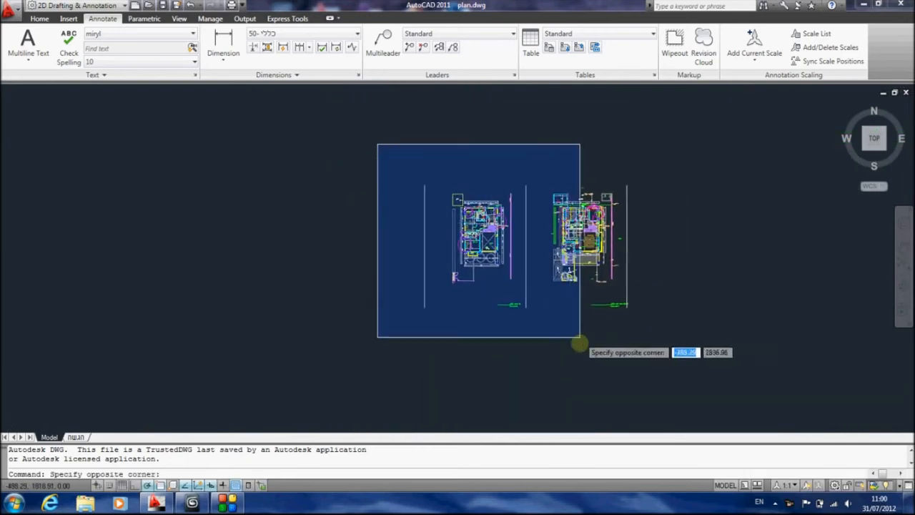
click(536, 349)
key(Delete)
Erase the right side of the remaining floor plan, including the living room, stairs, boundary lines and frame line, using a crossing selection.
scroll(621, 243, up, 3)
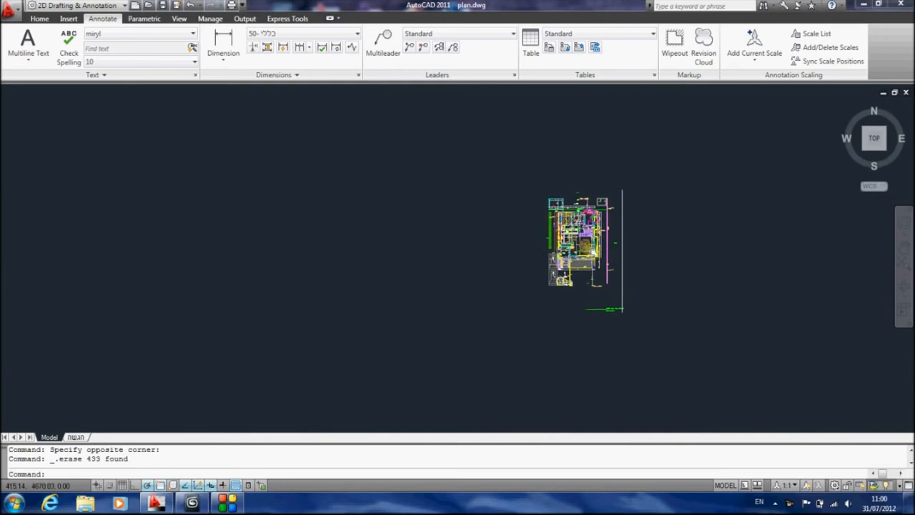
click(690, 111)
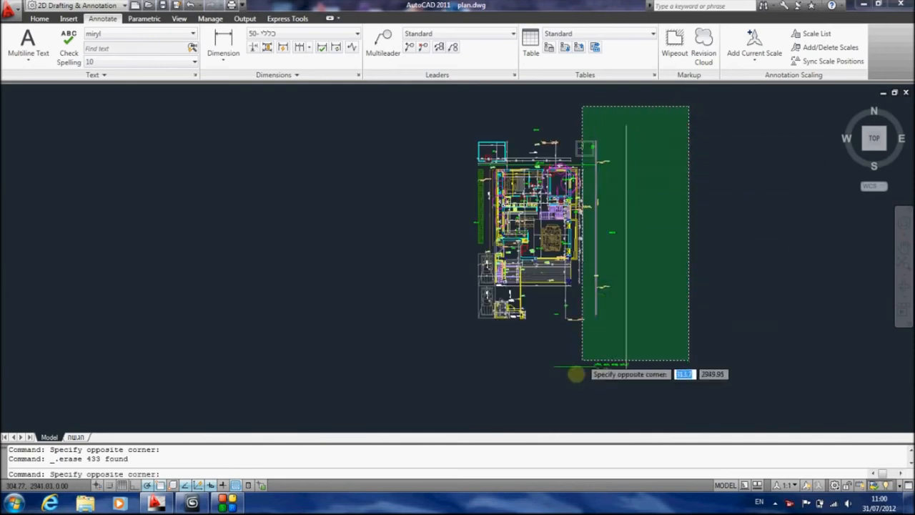
click(558, 391)
scroll(563, 318, up, 5)
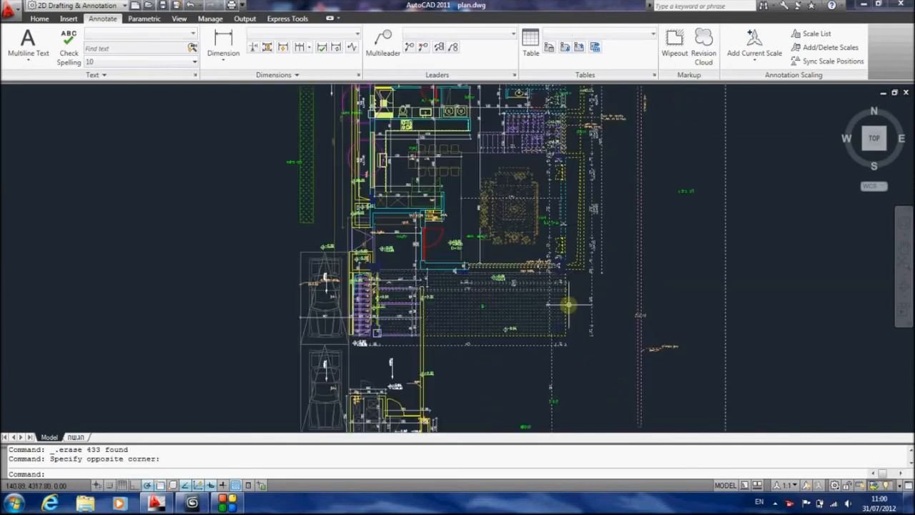
scroll(510, 264, up, 2)
key(Delete)
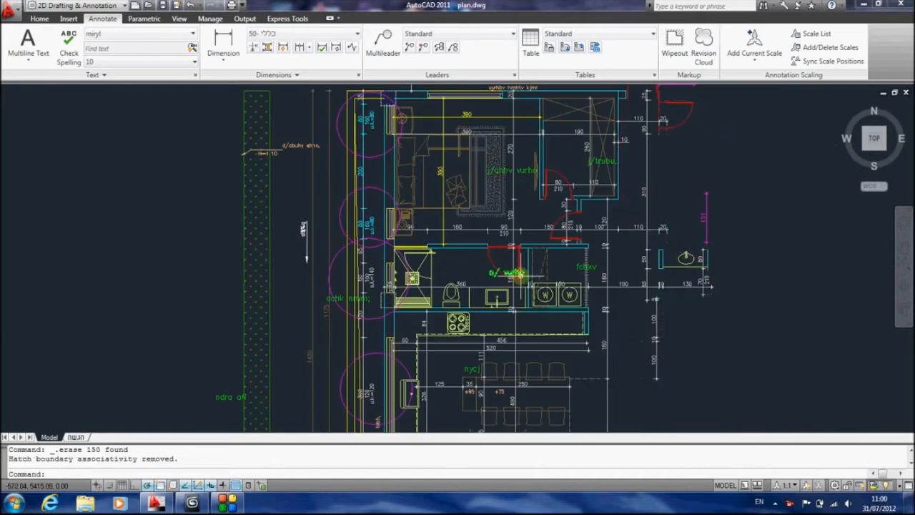
Erase the hatched green strip and other objects fully enclosed along the plan's left edge.
scroll(621, 289, down, 4)
scroll(466, 187, down, 2)
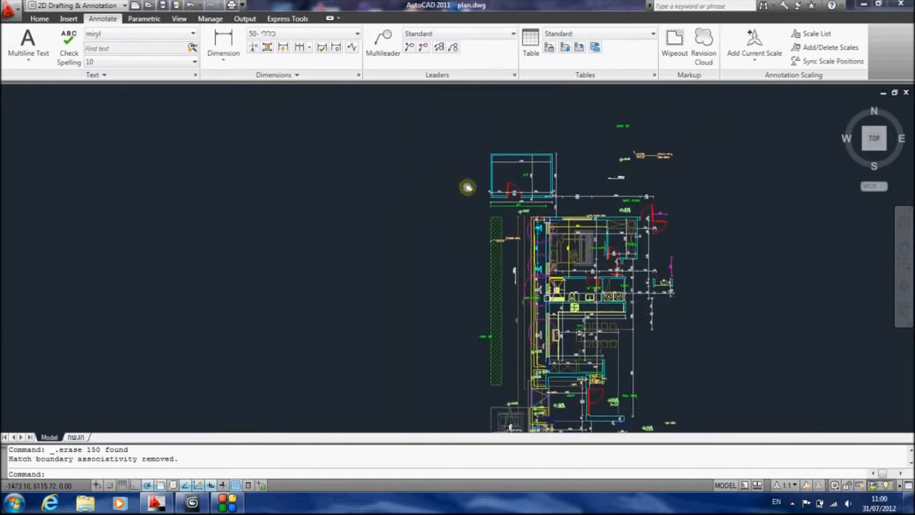
click(425, 126)
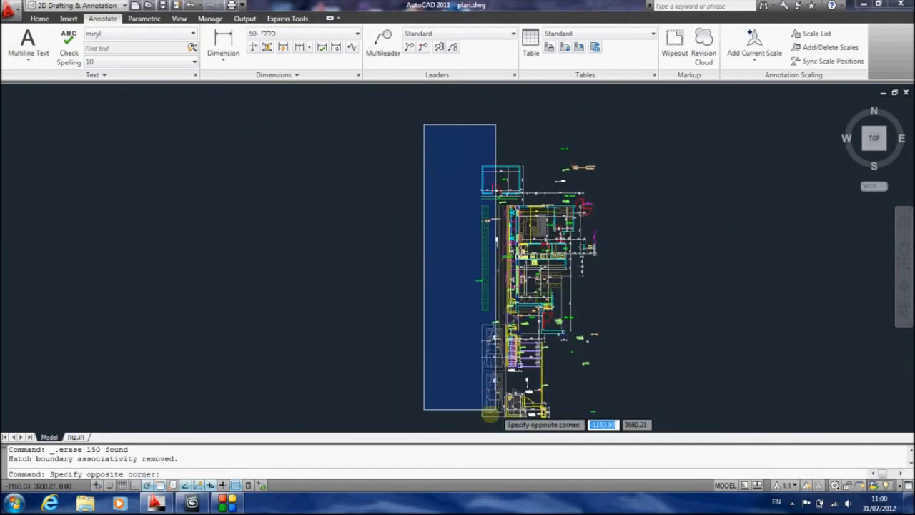
click(491, 428)
key(Delete)
click(639, 427)
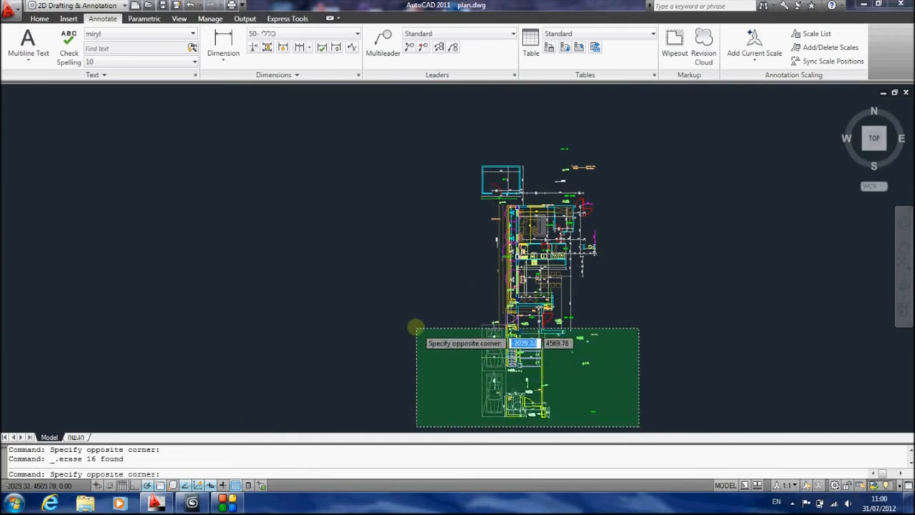
click(411, 279)
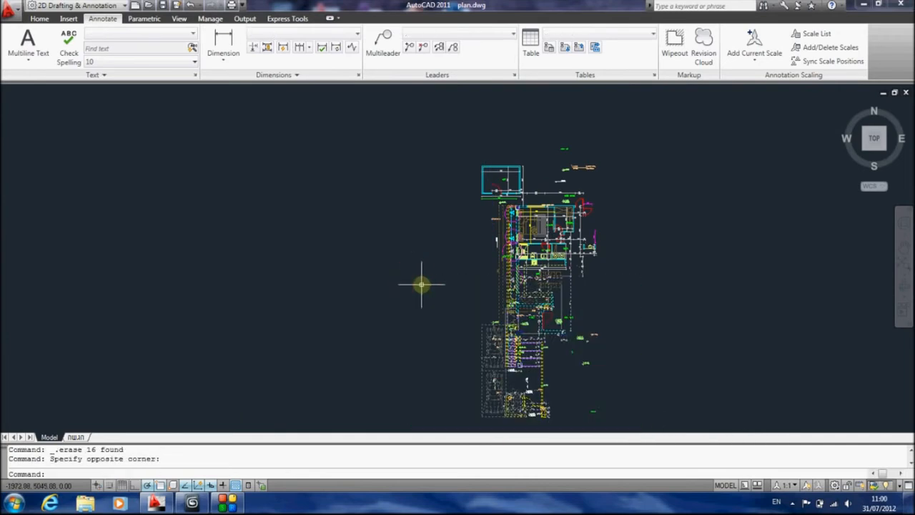
scroll(494, 251, up, 4)
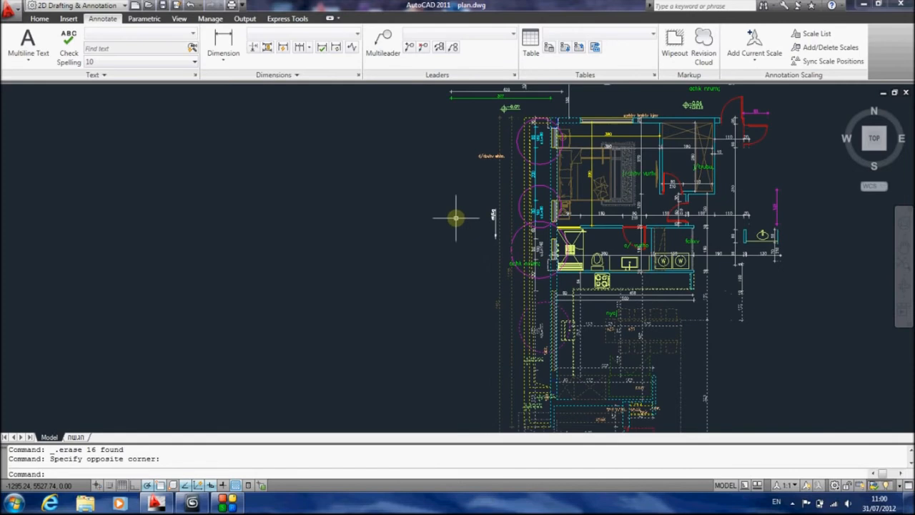
key(Escape)
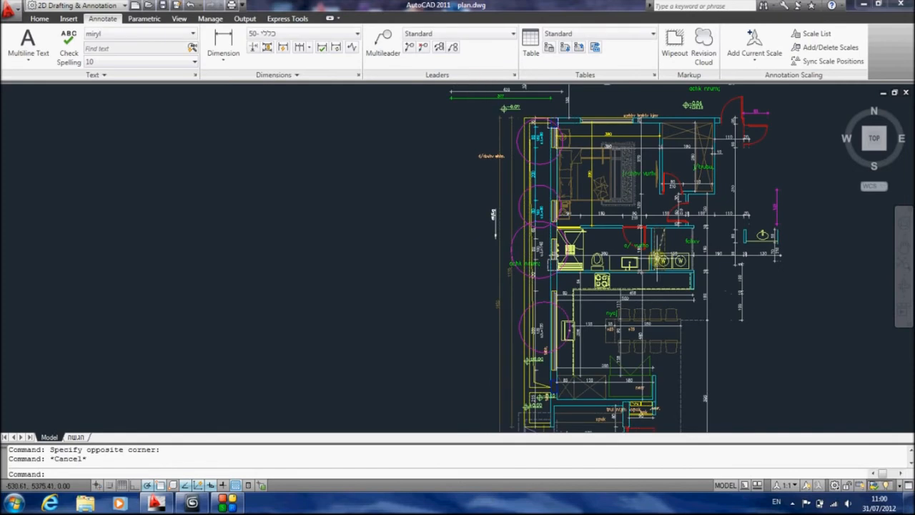
Draw a horizontal polyline across the full plan width, just below the wall between the master bedroom and bathroom.
text(pl)
key(Return)
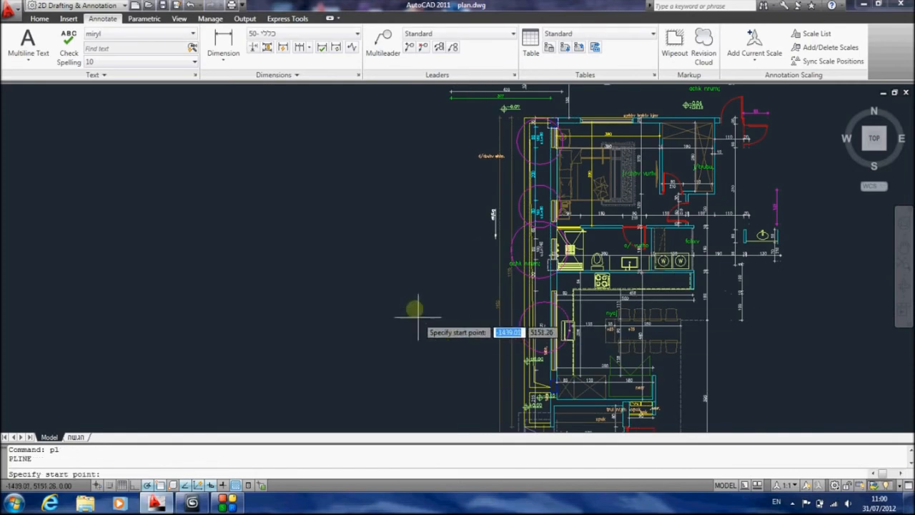
click(422, 233)
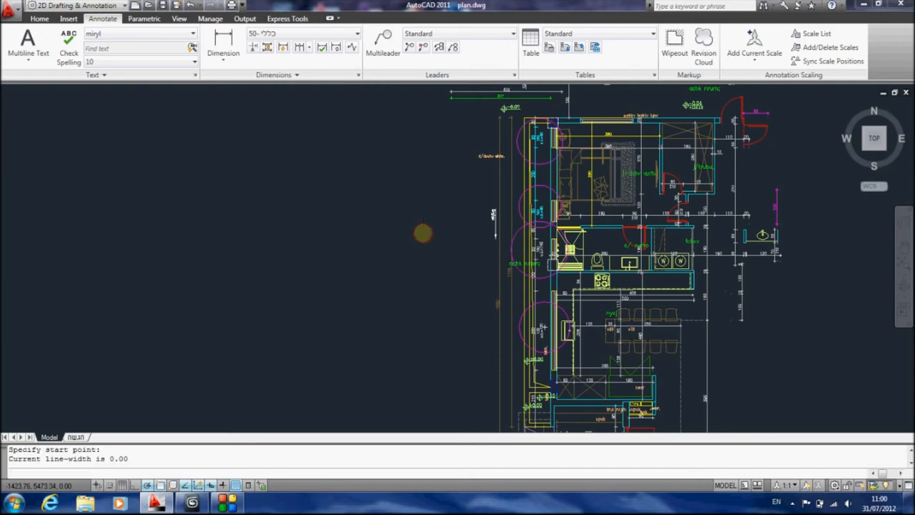
click(867, 233)
key(Escape)
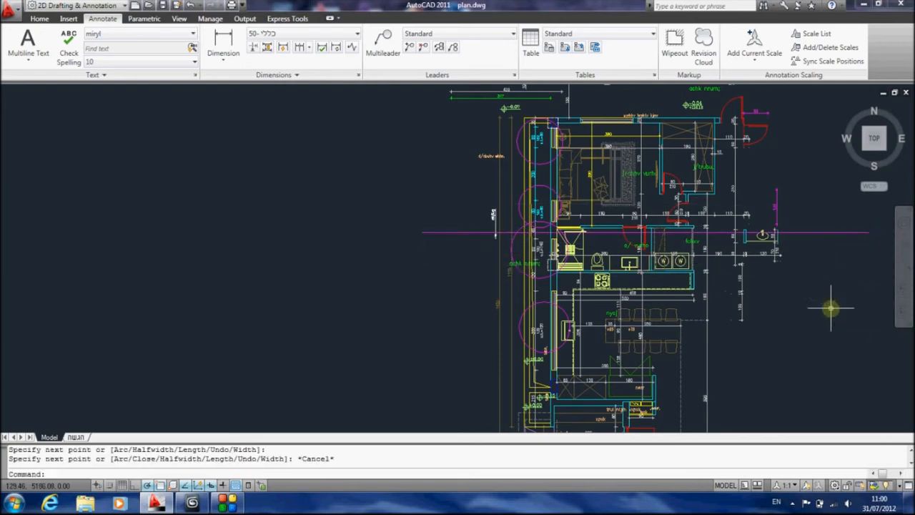
Trim the plan's lines below the horizontal polyline, using that polyline as the cutting edge.
key(Return)
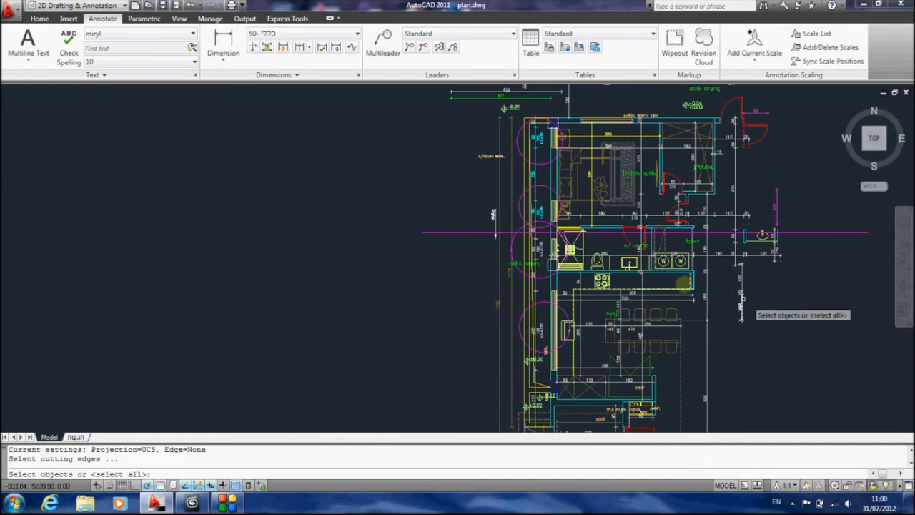
click(473, 232)
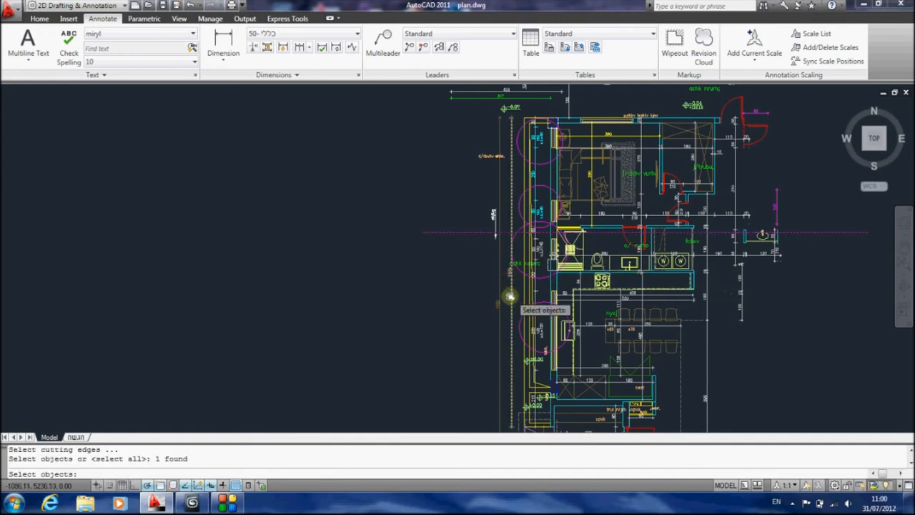
scroll(446, 218, down, 3)
key(Return)
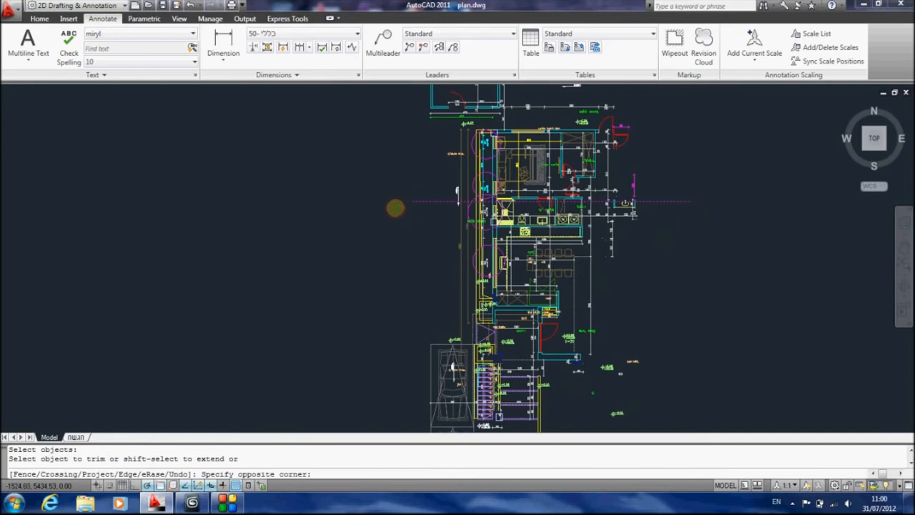
click(395, 208)
scroll(697, 378, down, 5)
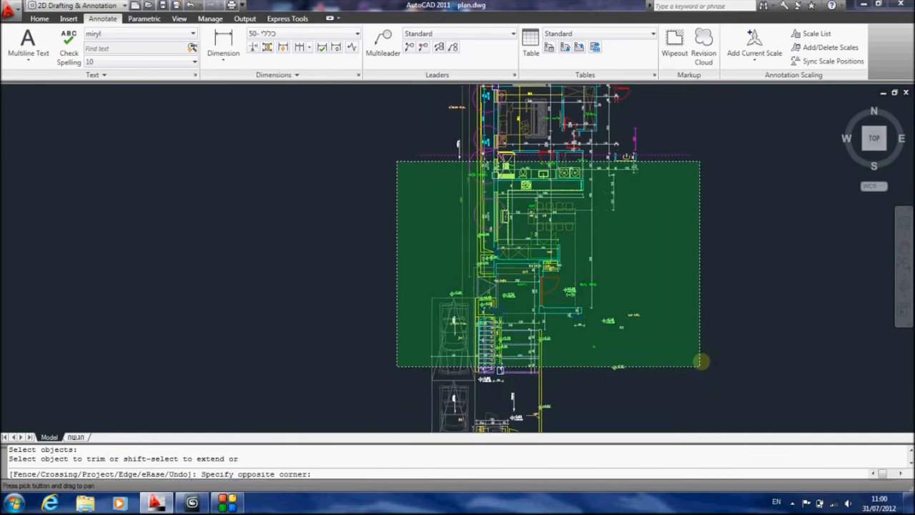
click(704, 405)
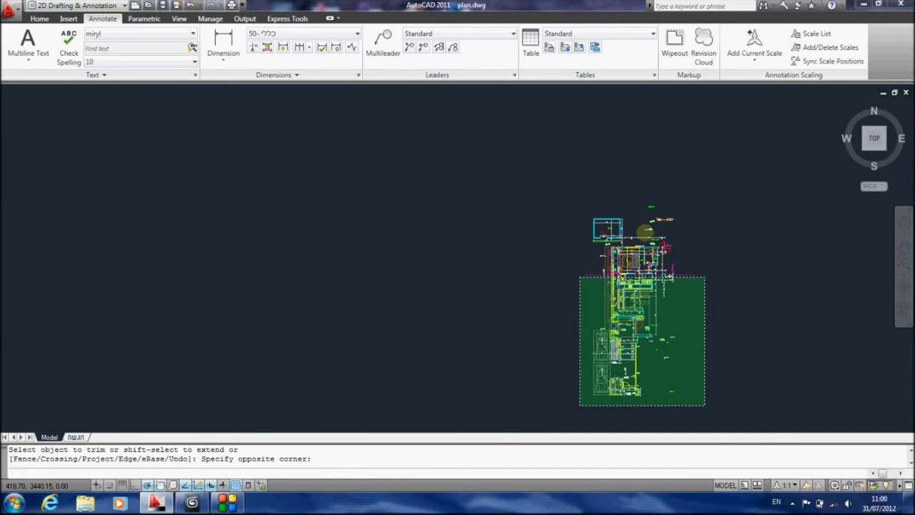
scroll(629, 271, up, 5)
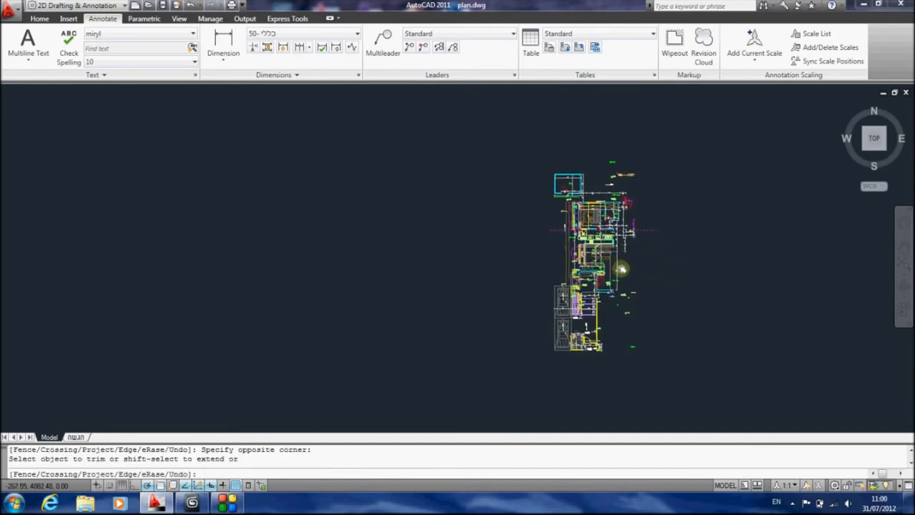
scroll(629, 271, up, 1)
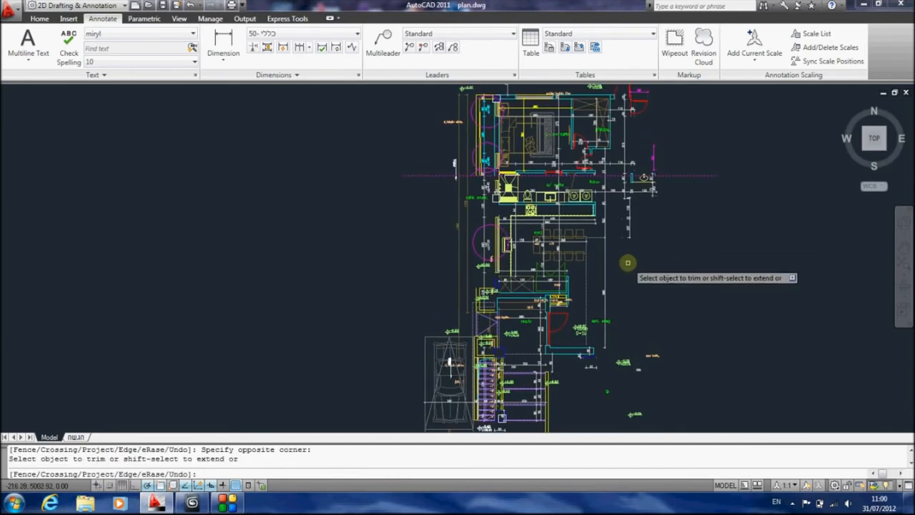
key(Escape)
key(Escape)
Erase the horizontal cutting polyline and the kitchen, dining and entrance objects enclosed in a window below the bathroom.
click(679, 174)
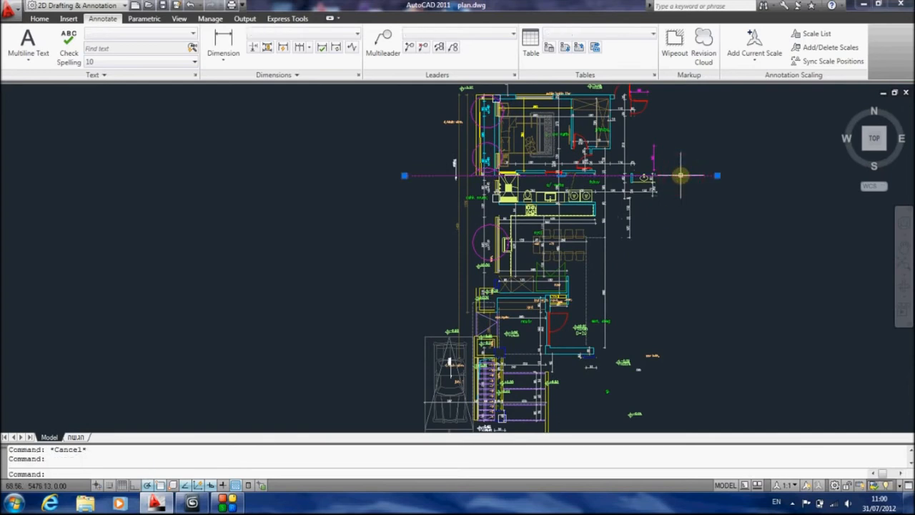
key(Delete)
click(398, 191)
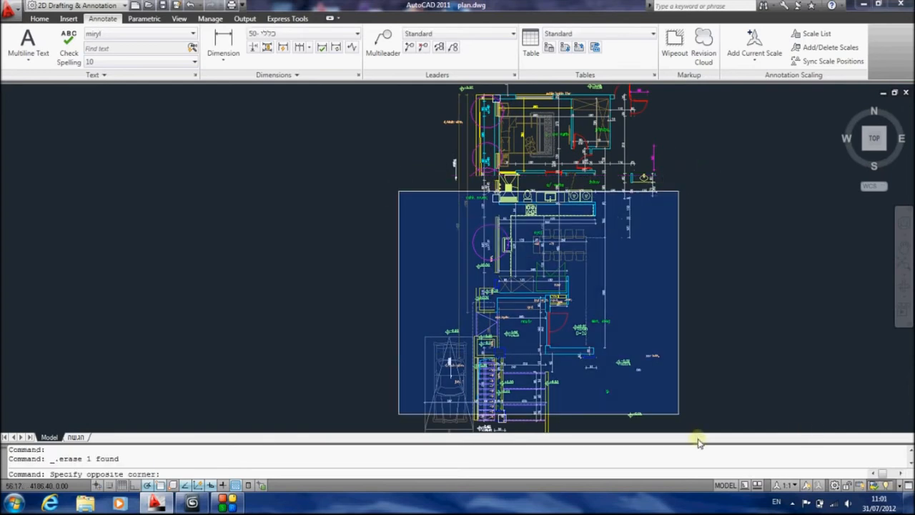
click(723, 389)
key(Delete)
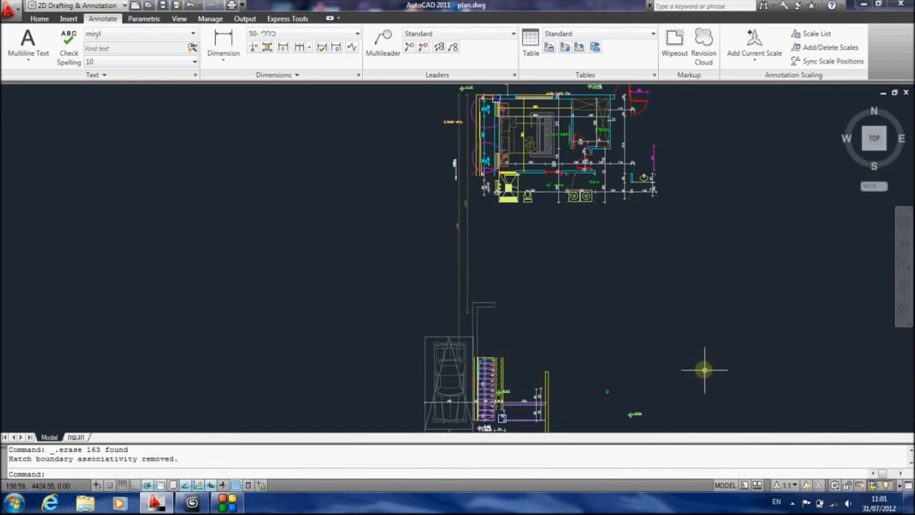
Erase the leftover parking spaces, stairs, walls and long dimension lines below the bedroom area.
middle_drag(705, 369, 715, 298)
scroll(602, 286, down, 2)
click(463, 222)
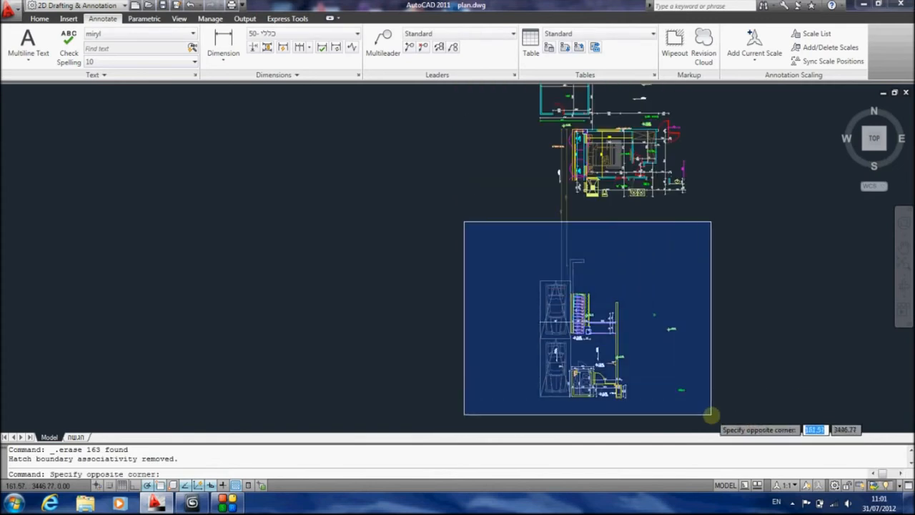
click(713, 414)
key(Delete)
click(616, 325)
click(518, 235)
key(Delete)
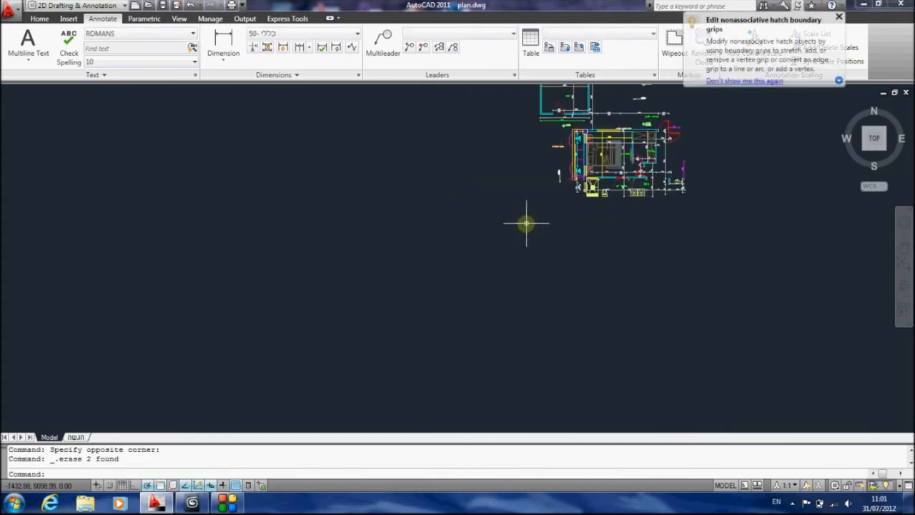
Erase the detached room's outline and the notes to the left of the bedroom with a crossing selection.
middle_drag(552, 207, 562, 254)
click(579, 247)
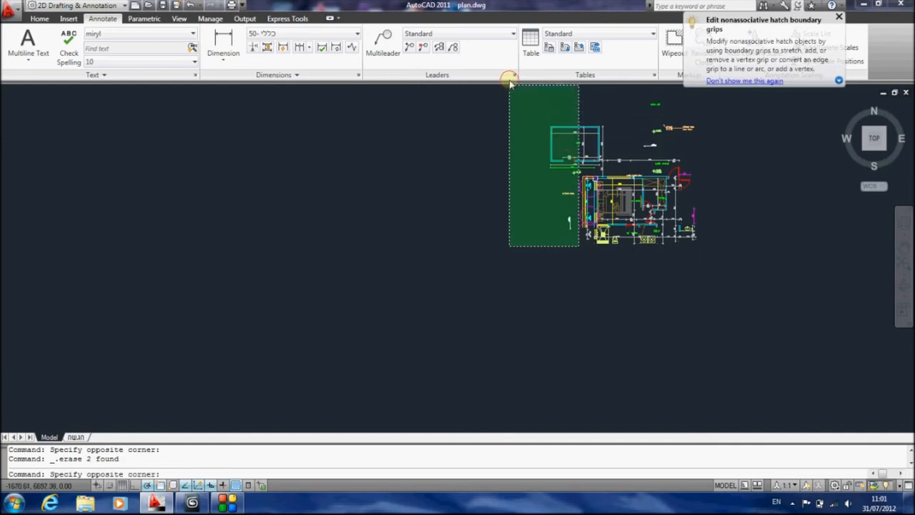
click(515, 107)
key(Delete)
Erase the leftover annotations and the horizontal row of dimensions above the master bedroom.
click(568, 112)
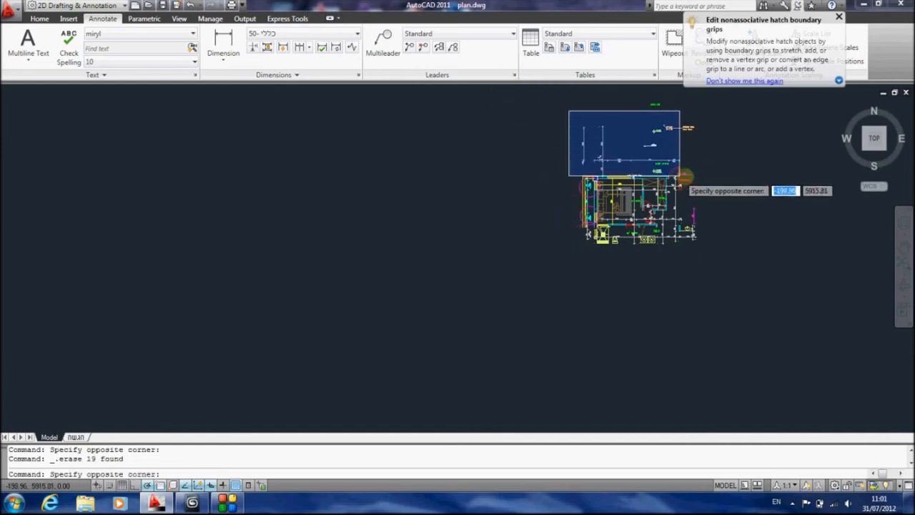
click(704, 171)
key(Delete)
scroll(692, 172, up, 5)
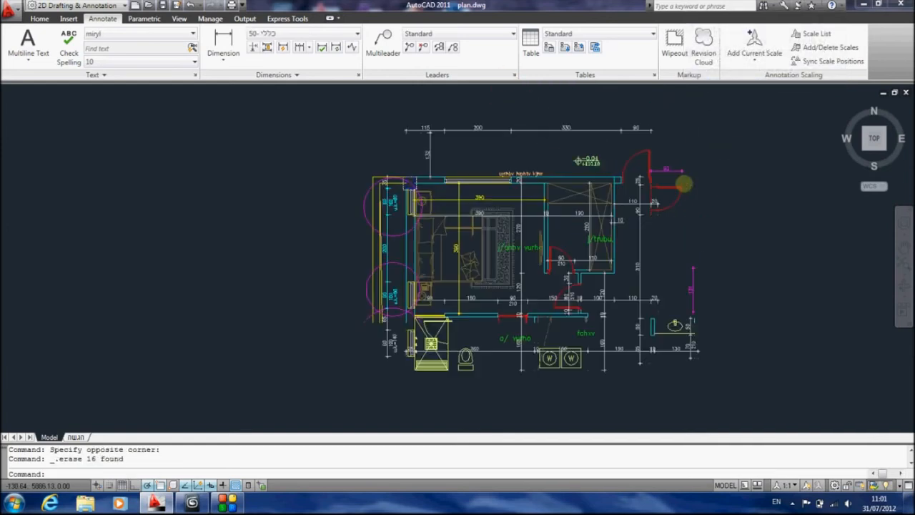
click(679, 109)
click(354, 164)
key(Delete)
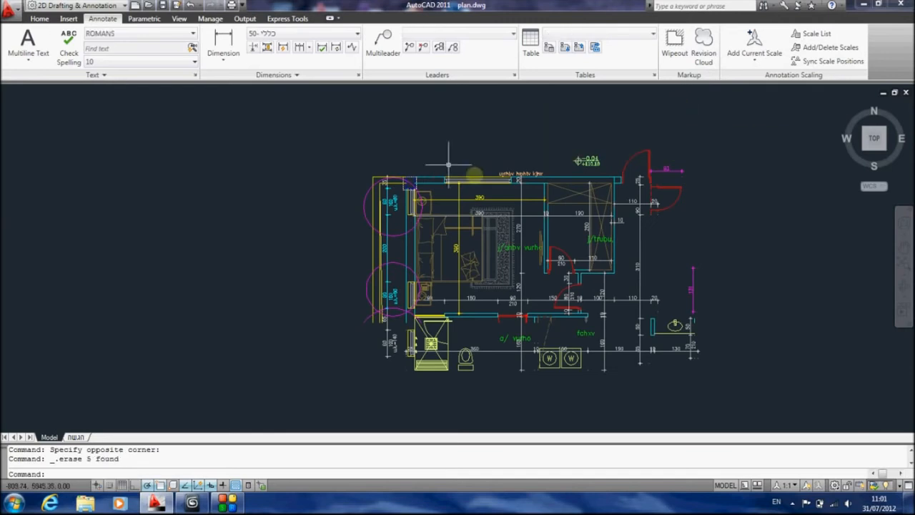
Erase the door swings and dimensions right of the closet, then the washbasin and surrounding dimensions below them.
click(688, 144)
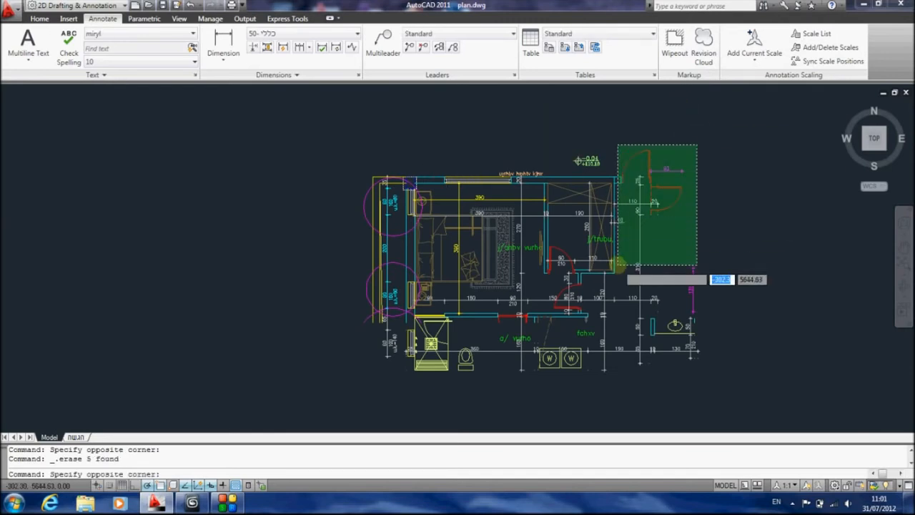
click(608, 284)
key(Delete)
click(715, 272)
click(612, 379)
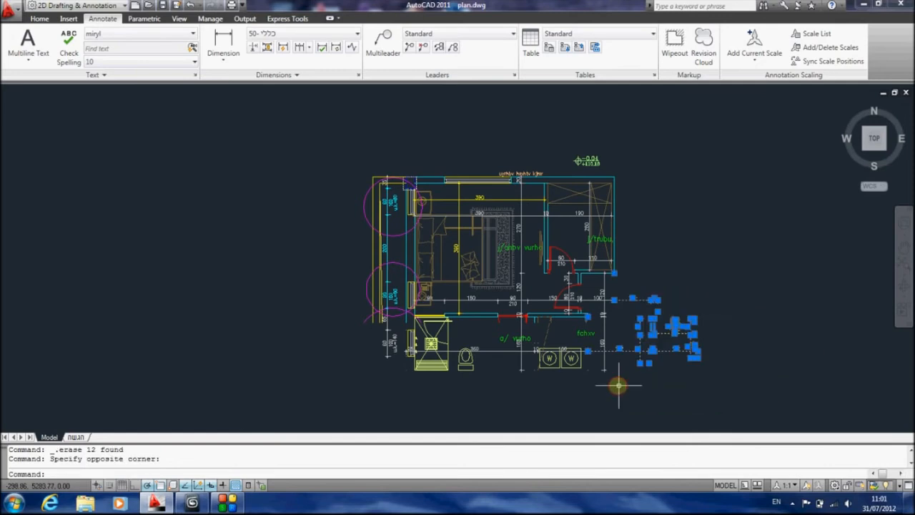
key(Delete)
Erase the leftover dimensions below the closet and the bathroom and laundry fixtures below the bedroom wall.
click(659, 290)
click(572, 400)
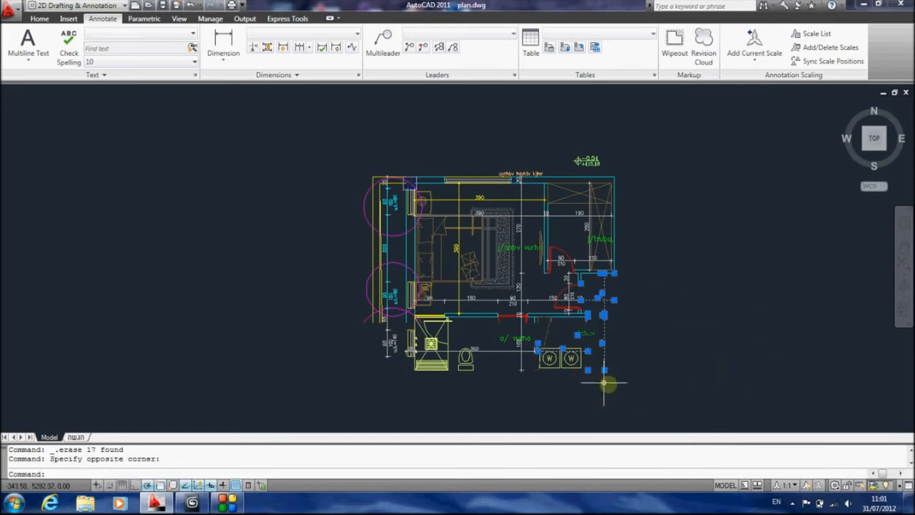
key(Delete)
click(643, 397)
click(327, 323)
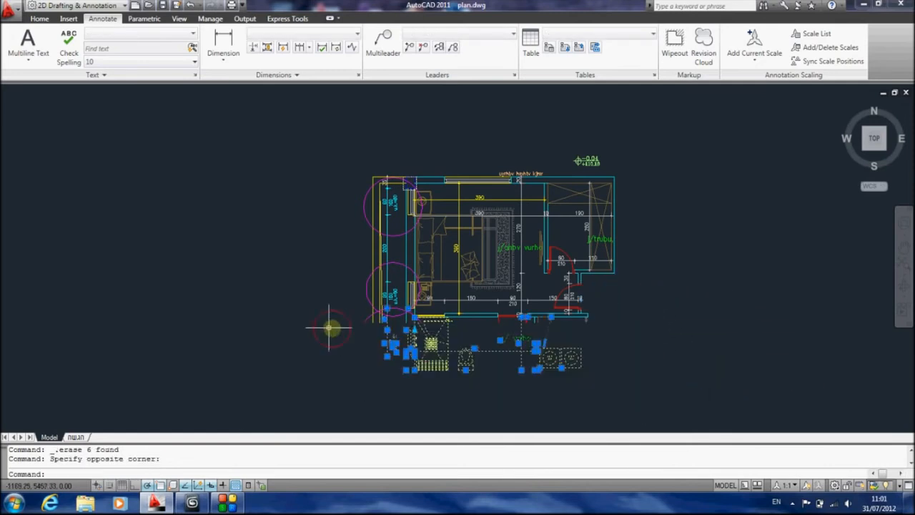
key(Delete)
Erase the yellow outlines, magenta circles and cyan dimensions outside the bedroom's left wall with a crossing selection.
scroll(524, 341, up, 4)
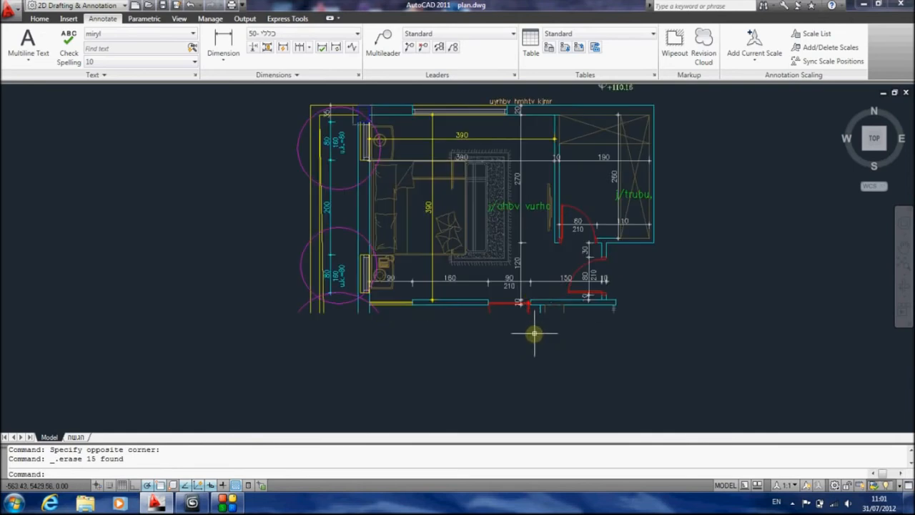
mouse_move(555, 296)
middle_down()
mouse_move(657, 276)
mouse_move(663, 328)
middle_up()
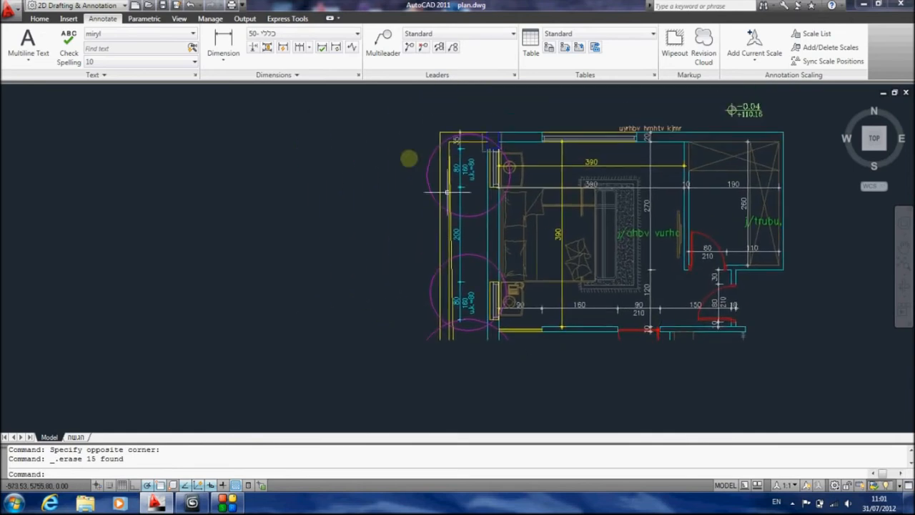
click(483, 111)
click(367, 376)
key(Delete)
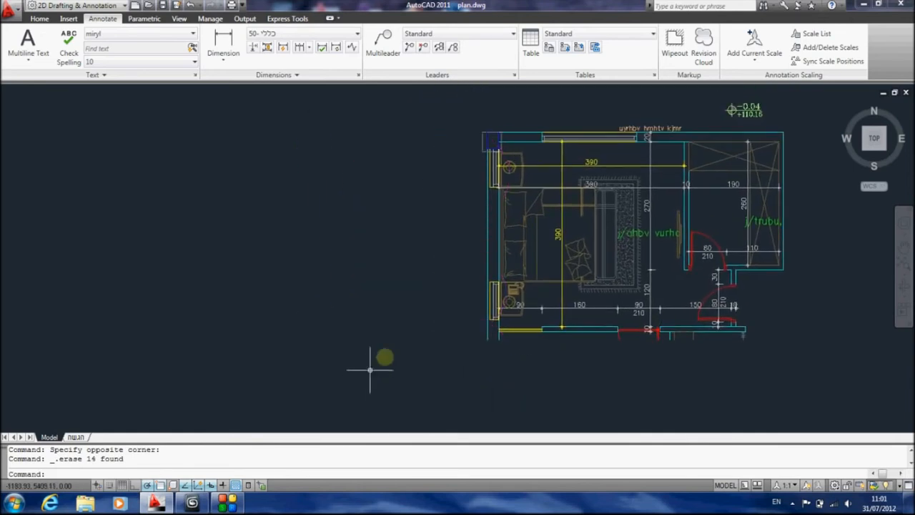
Erase the level mark and the text note above the bedroom's upper wall.
middle_drag(440, 198, 408, 198)
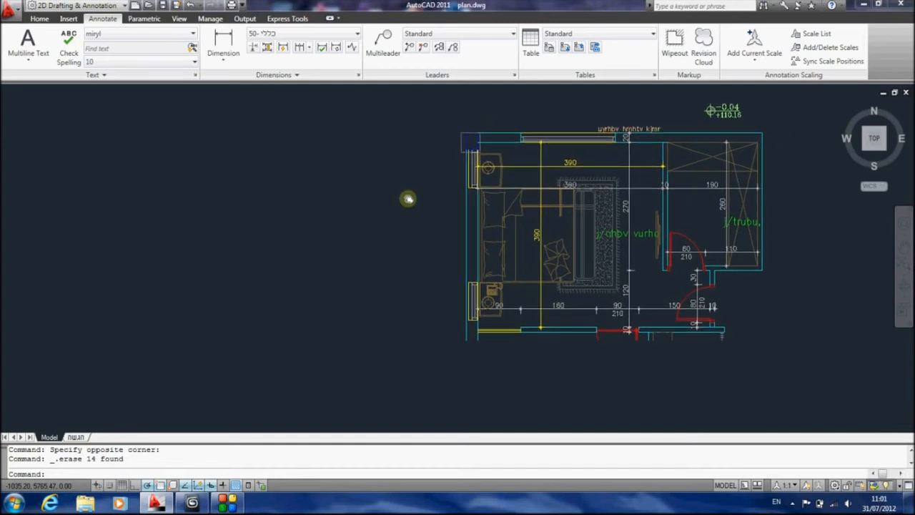
click(745, 95)
click(515, 151)
key(Delete)
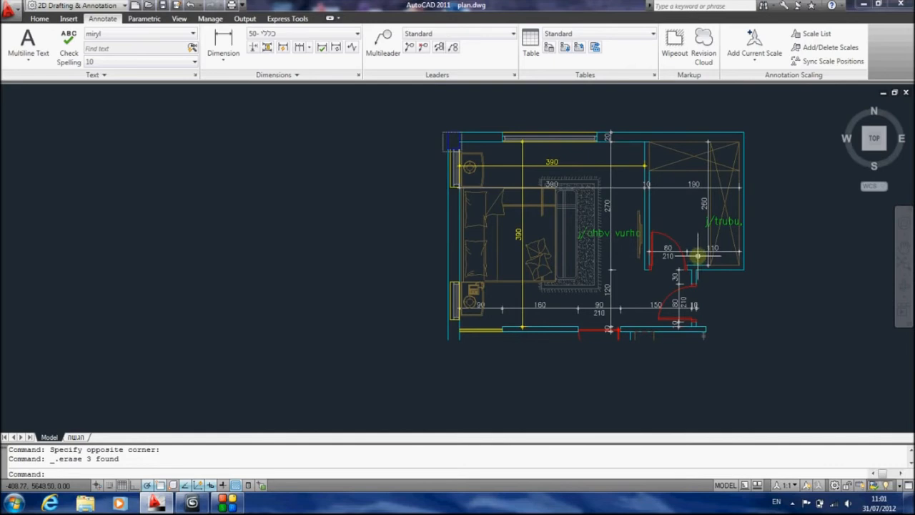
Erase the dimensions and the 210 door-height texts around the closet door and the bedroom entrance door.
key(Delete)
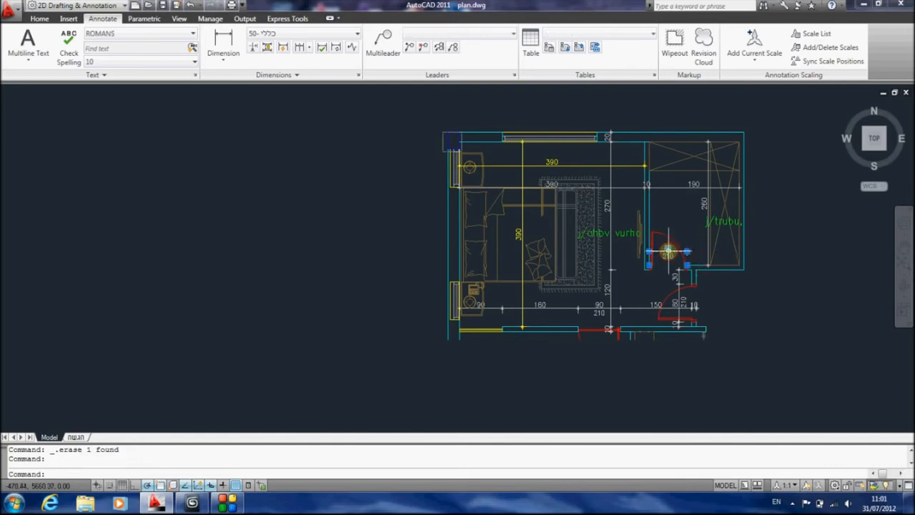
click(674, 308)
key(Delete)
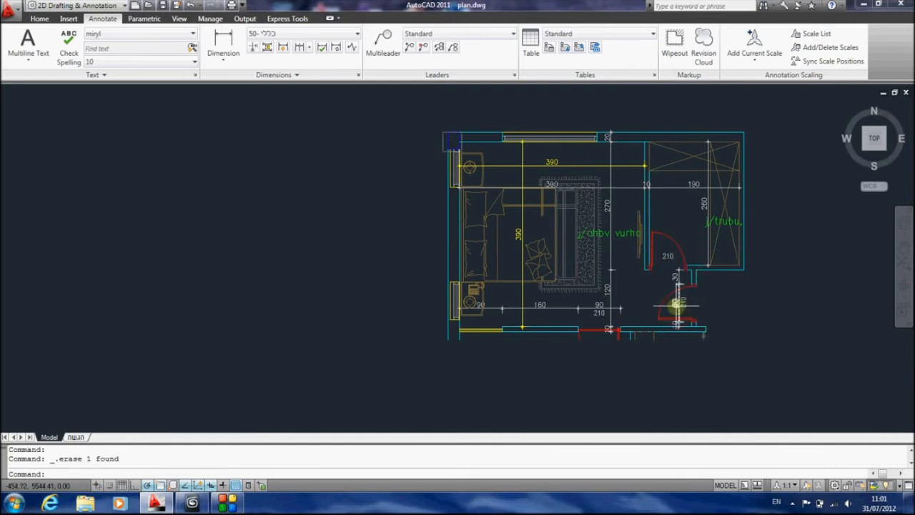
click(678, 279)
click(659, 251)
key(Delete)
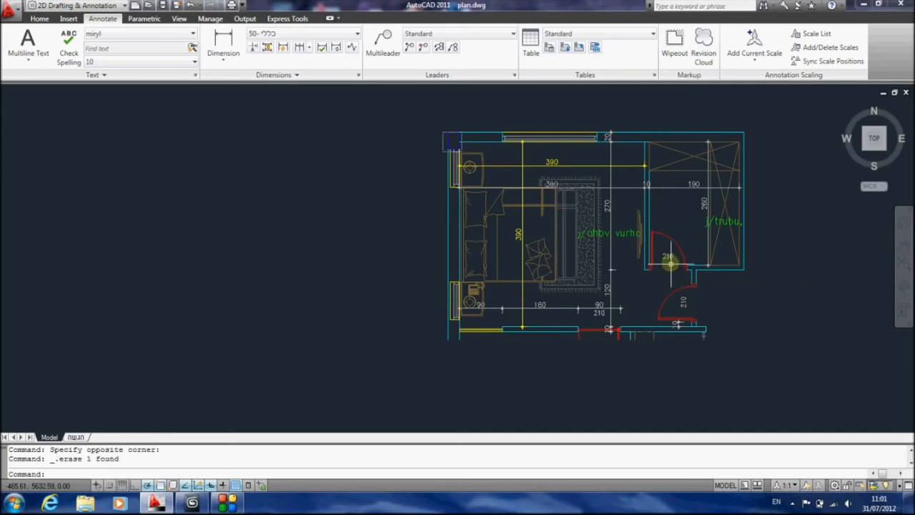
click(686, 311)
key(Delete)
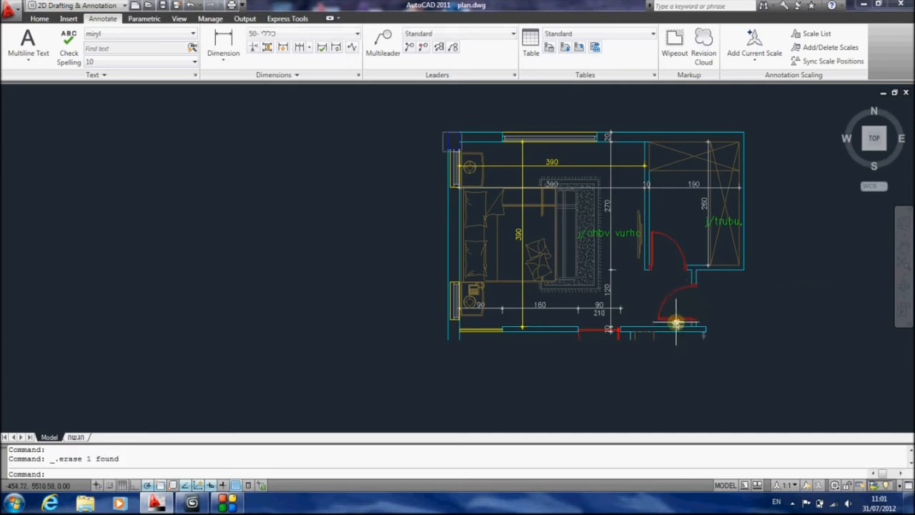
Erase the vertical and horizontal dimensions crossing the bedroom, including both yellow 390 dimensions.
click(609, 257)
key(Delete)
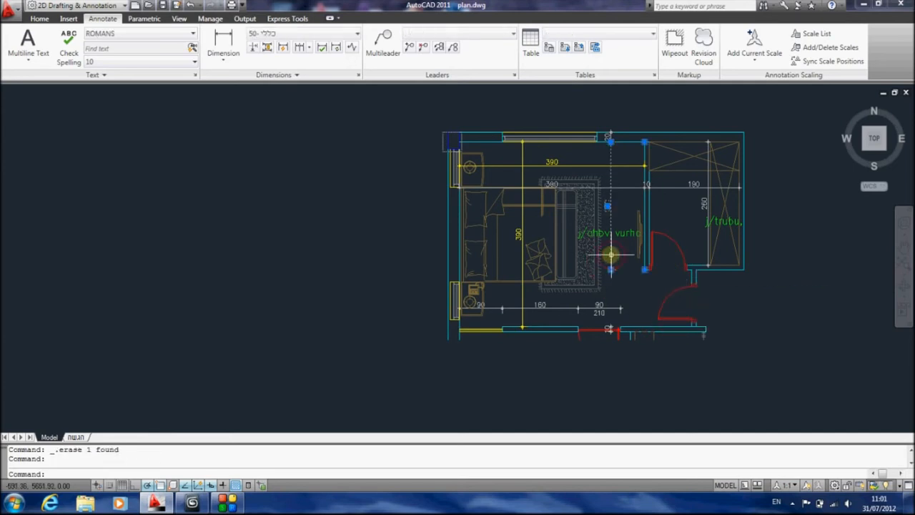
click(621, 188)
key(Delete)
click(612, 165)
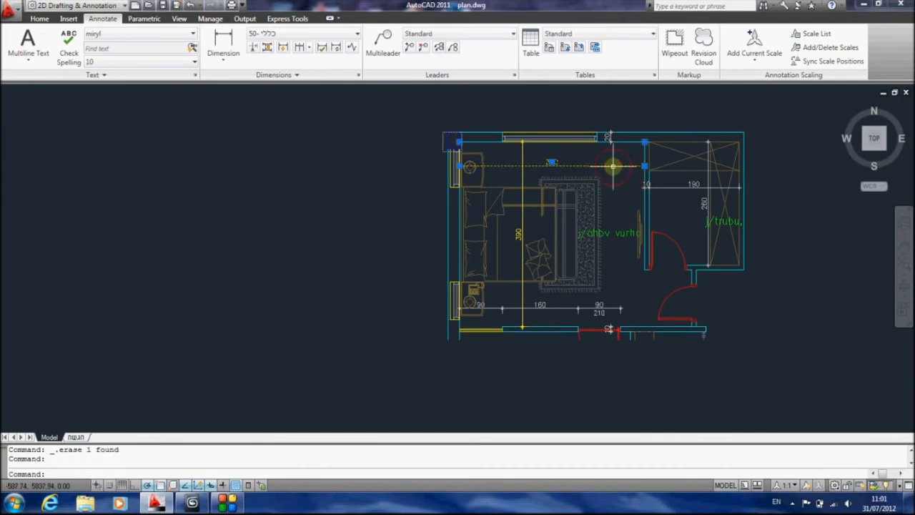
key(Delete)
click(522, 164)
key(Delete)
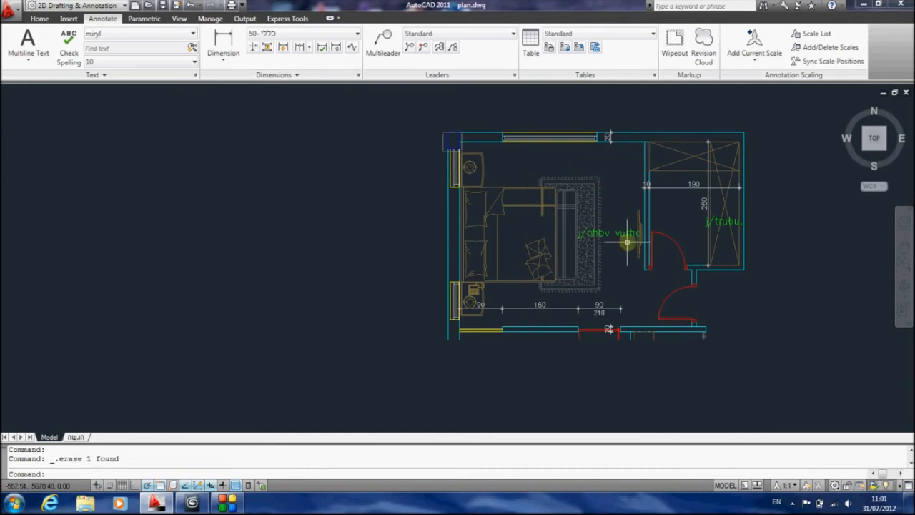
Erase the green bedroom label and the row of 90 and 160 dimensions along the lower wall.
click(616, 234)
key(Delete)
click(613, 308)
key(Delete)
click(555, 308)
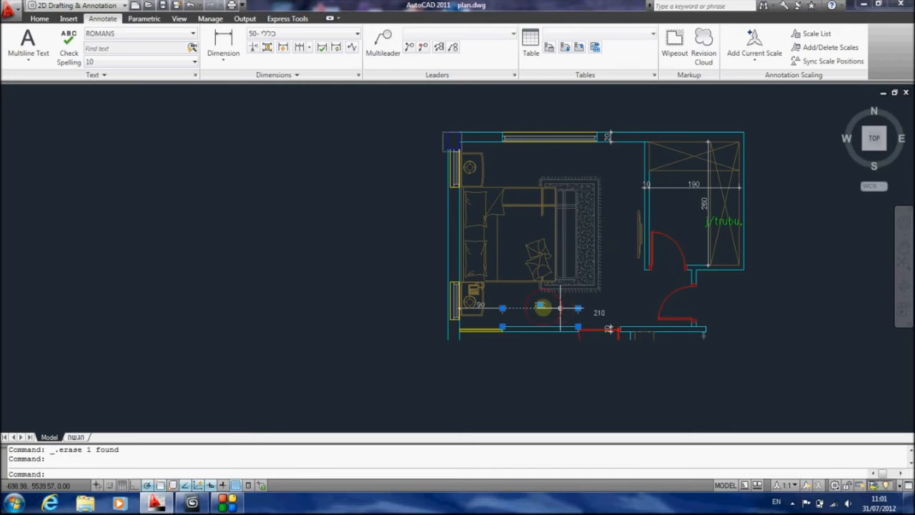
key(Delete)
click(496, 308)
key(Delete)
Erase the 210 door-height text, the small lower-wall thickness dimension and the stray remnants beneath that wall.
click(585, 321)
click(600, 314)
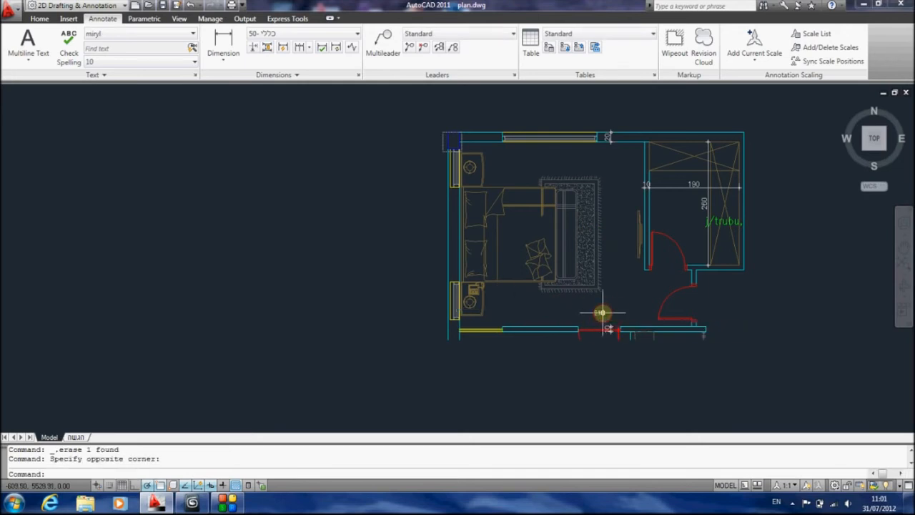
key(Delete)
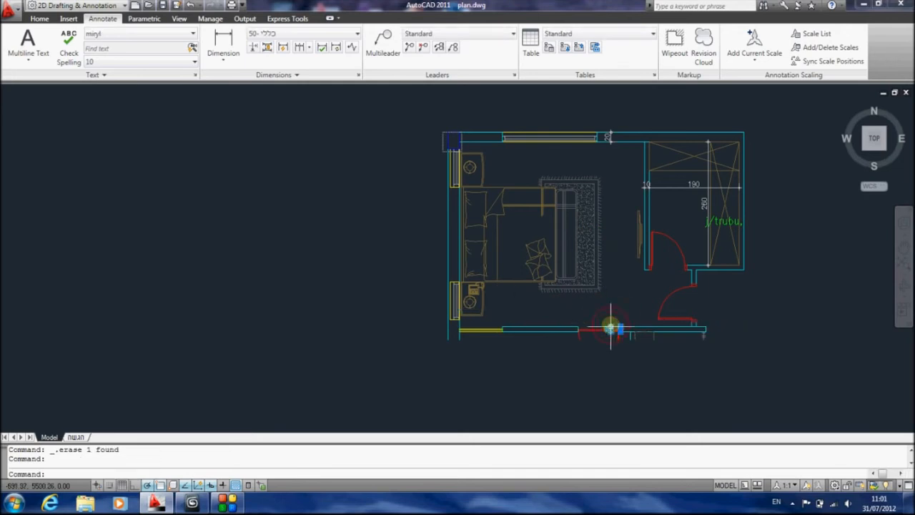
key(Delete)
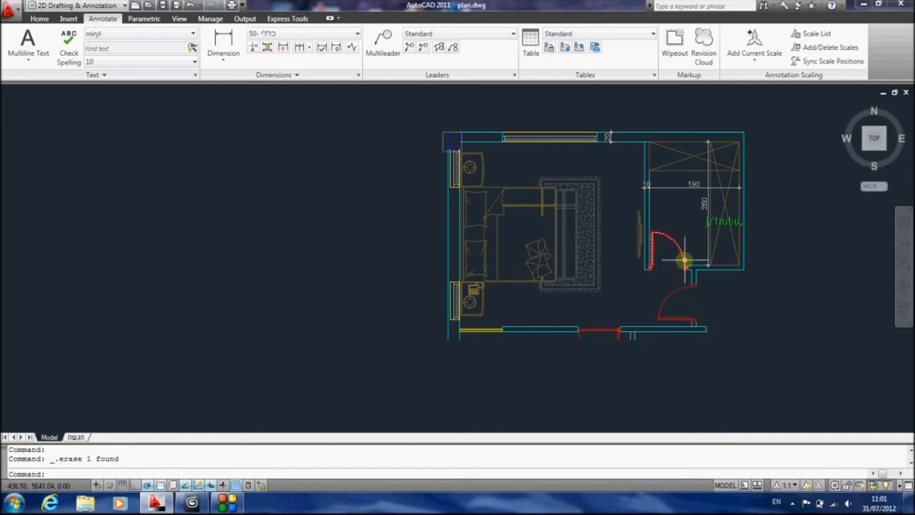
Erase the closet's remaining label and its 190, 10 and 260 dimensions, plus the upper wall's 20 dimension.
click(688, 185)
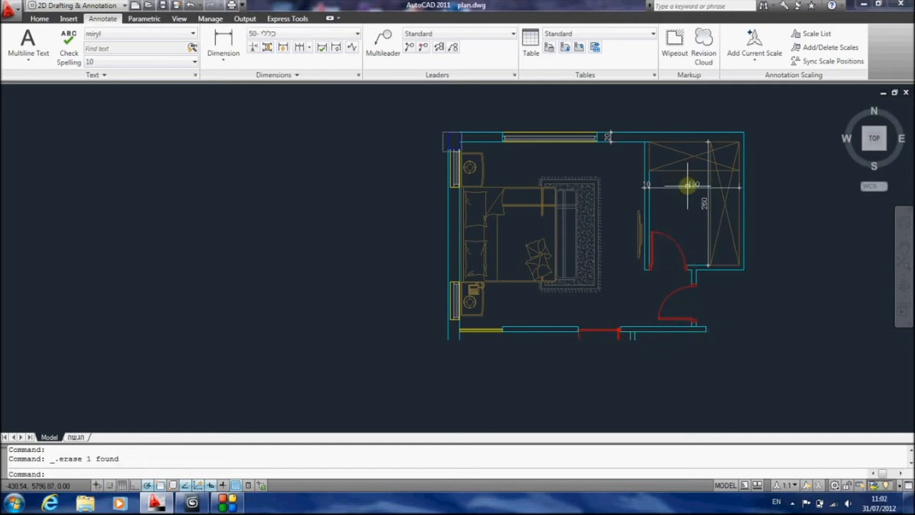
key(Delete)
click(709, 182)
key(Delete)
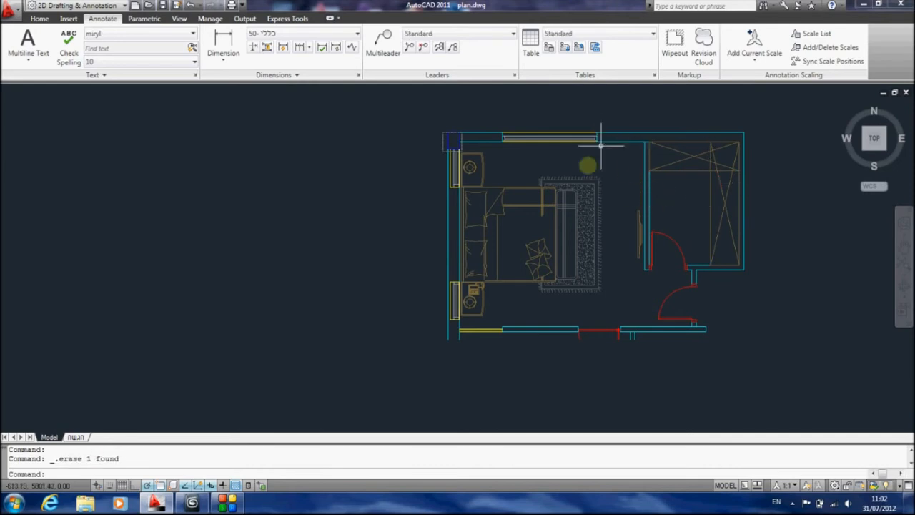
Save a copy of the drawing on the Desktop as "plan cleaned" in AutoCAD 2010 Drawing format.
middle_drag(520, 196, 493, 229)
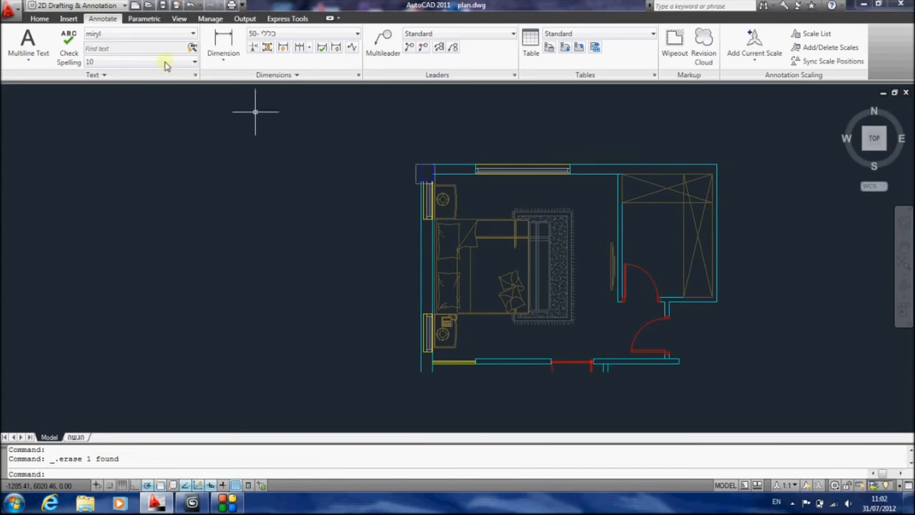
click(9, 13)
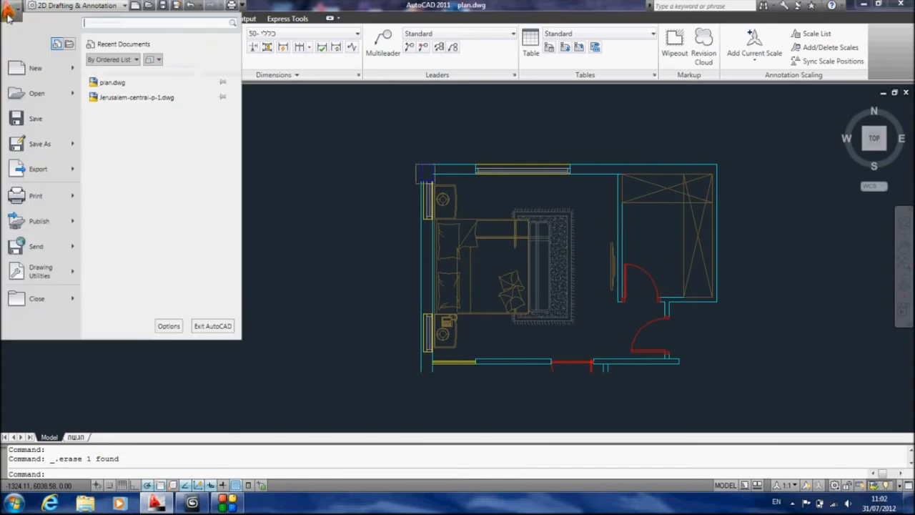
click(45, 147)
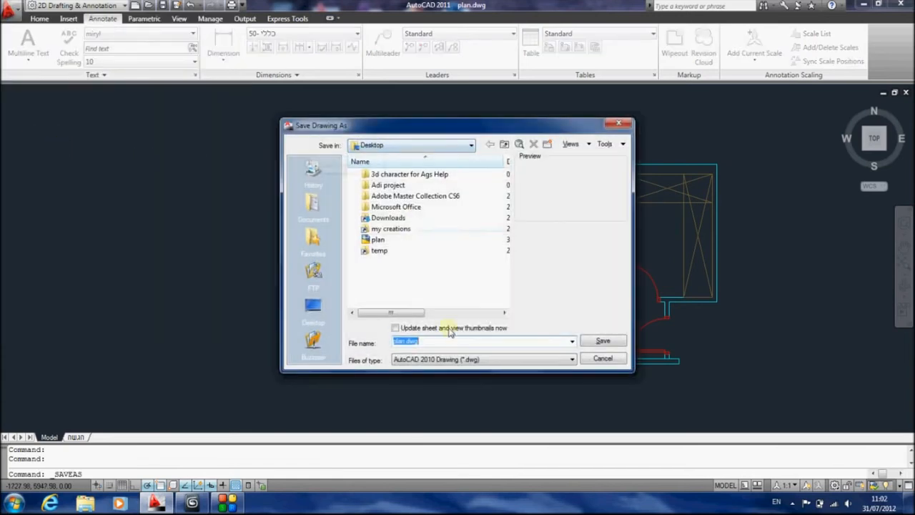
text(pla)
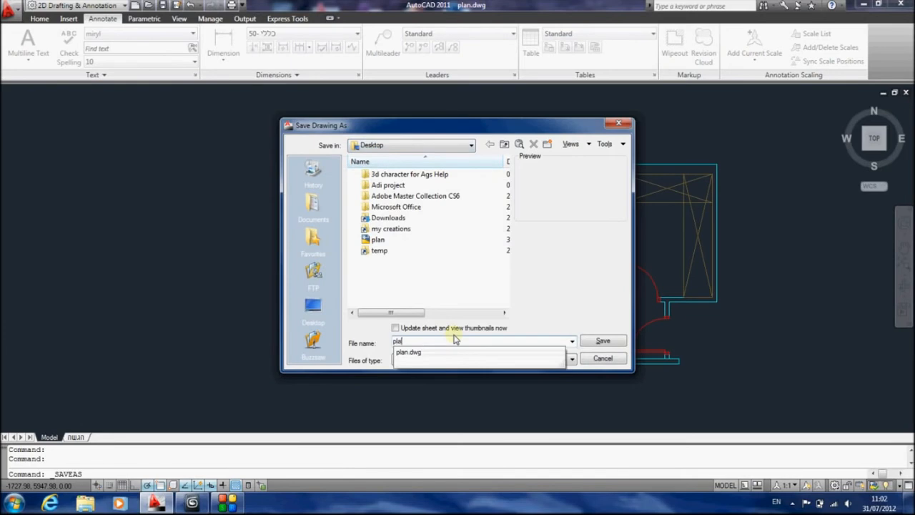
text(n cleaned)
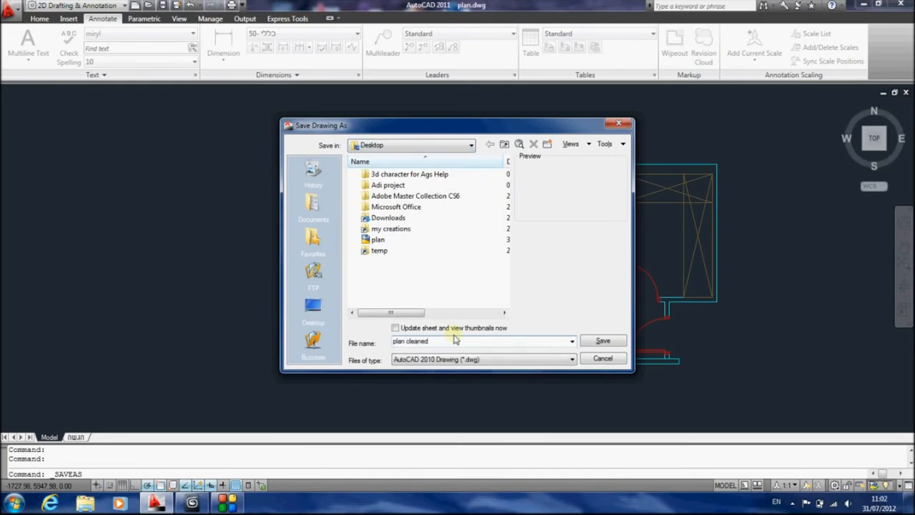
key(Return)
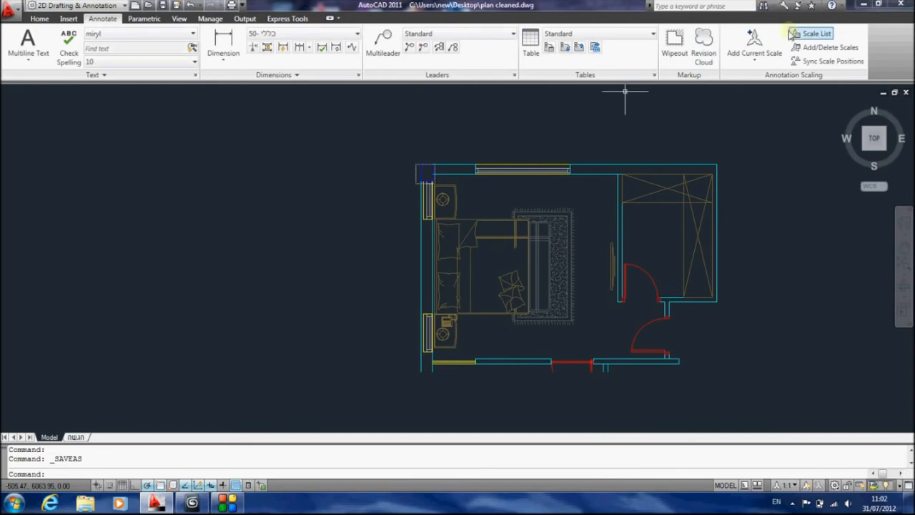
Close AutoCAD and move the "plan cleaned" file beside the original plan file on the desktop.
click(906, 5)
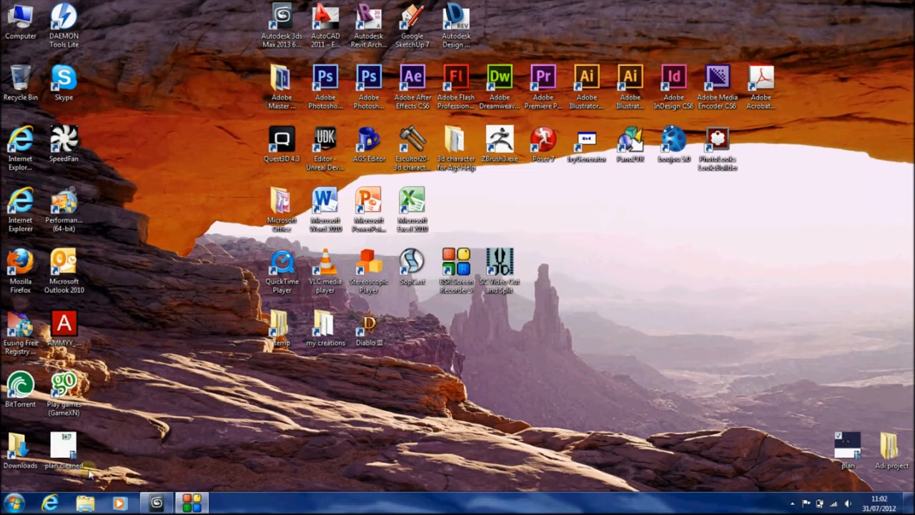
drag(89, 472, 804, 450)
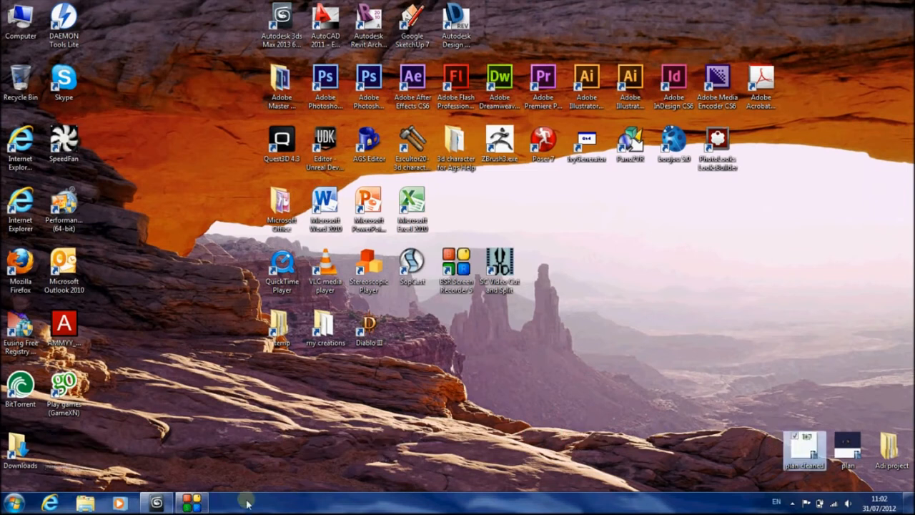
Switch to 3ds Max and start a new scene.
click(159, 502)
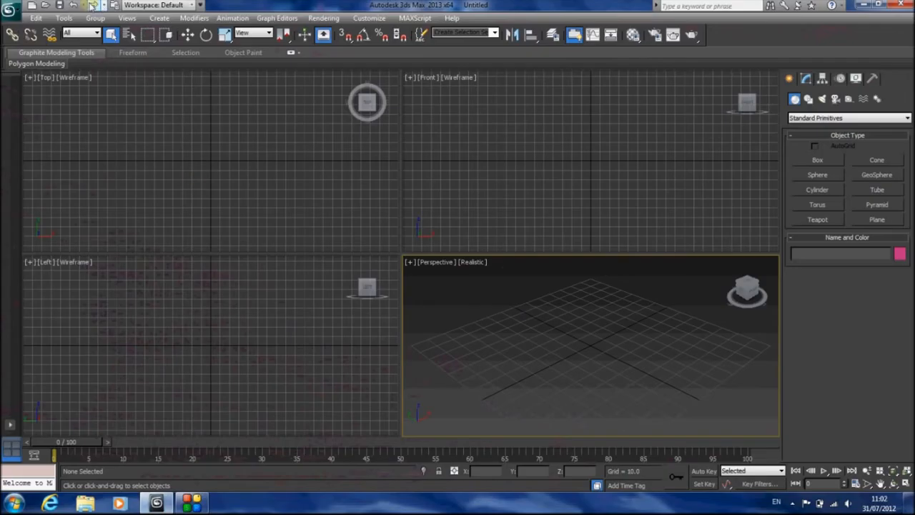
click(8, 12)
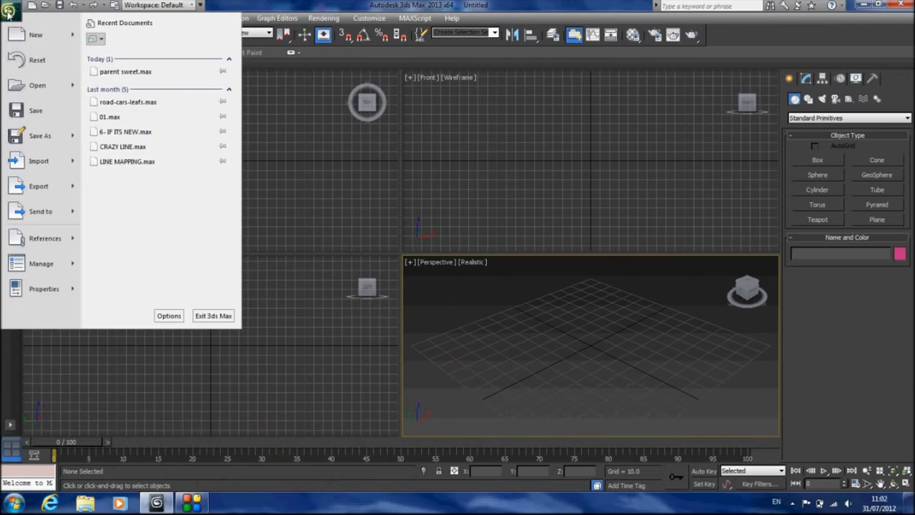
click(39, 37)
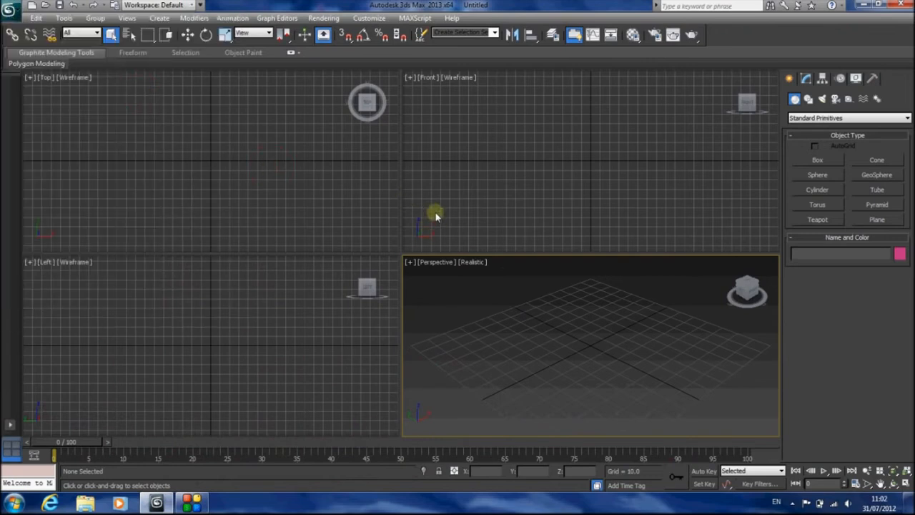
click(8, 11)
click(27, 35)
Set the display units to metric Centimeters and accept centimeters as the system unit scale.
click(323, 18)
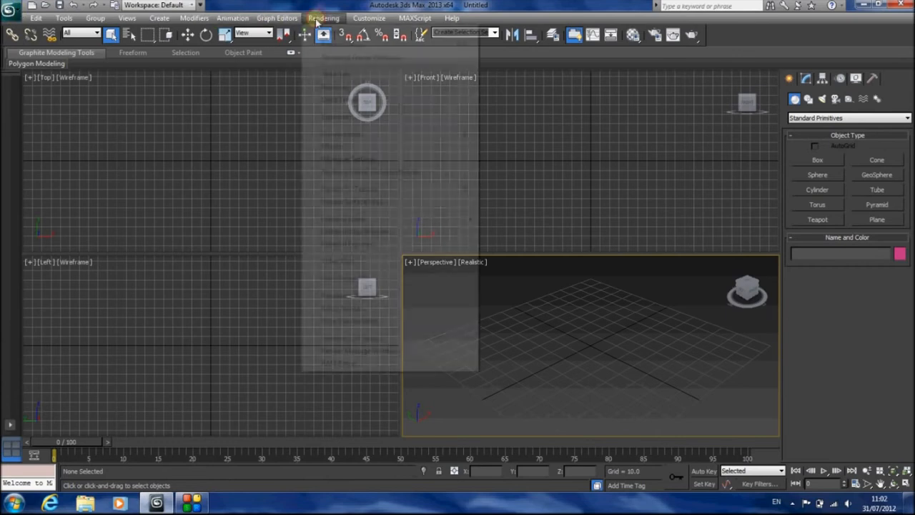
mouse_move(355, 21)
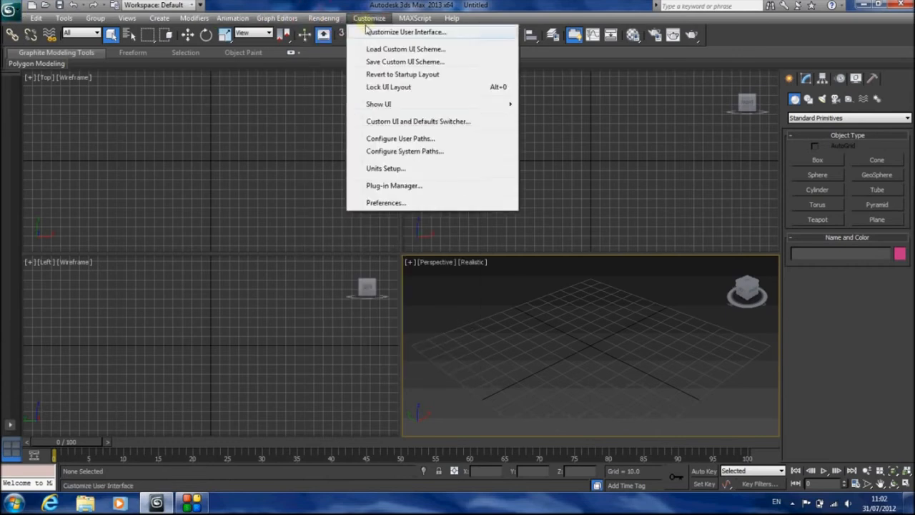
click(402, 168)
click(388, 197)
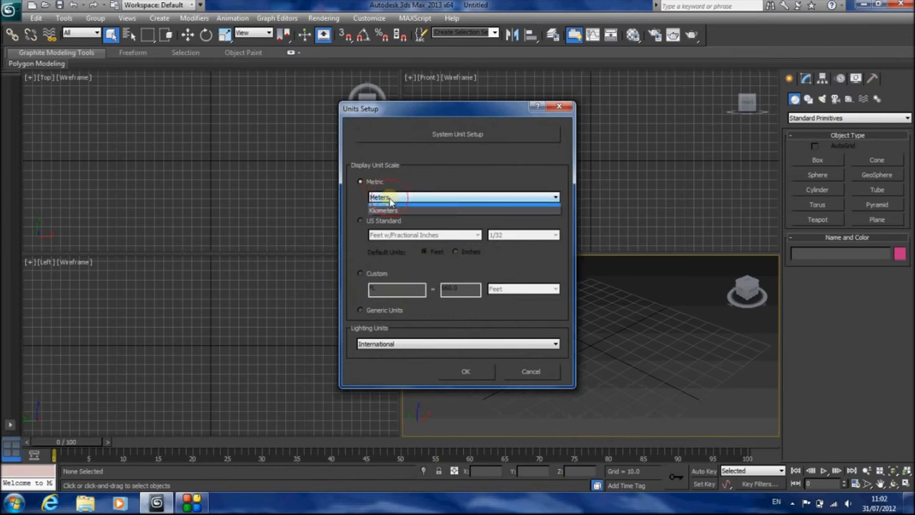
click(398, 207)
click(434, 138)
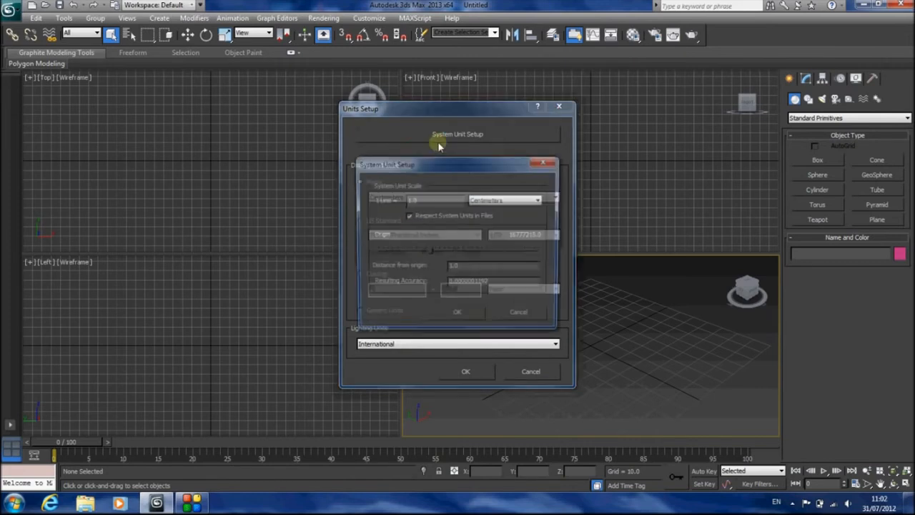
click(458, 317)
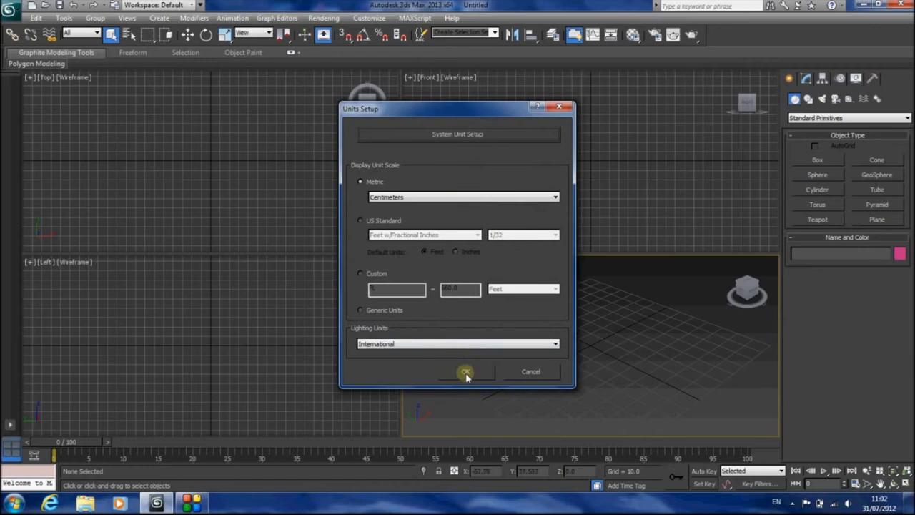
click(466, 374)
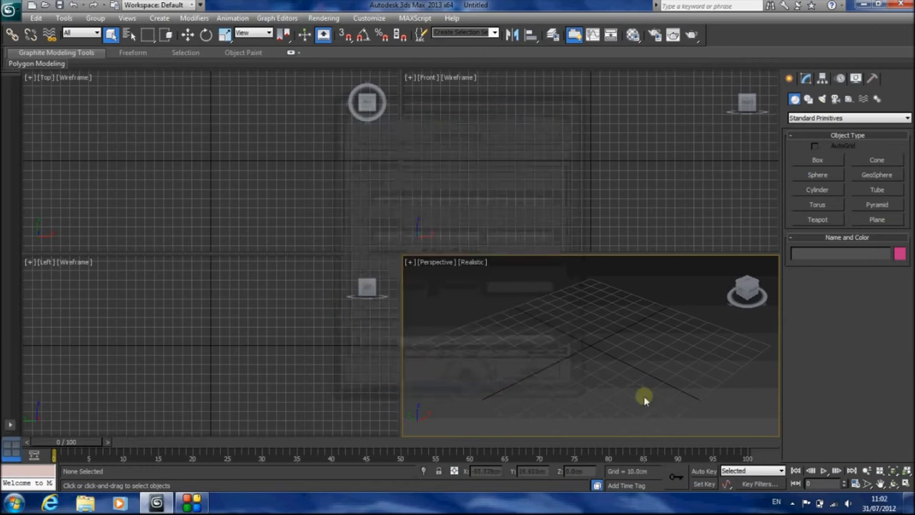
Maximize the Perspective viewport and import the "plan cleaned" AutoCAD drawing from the Desktop with the default import options.
click(906, 483)
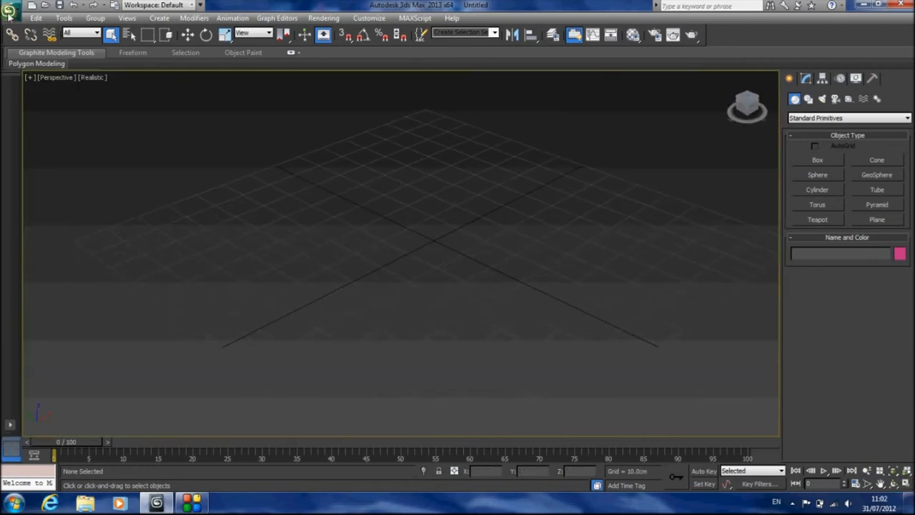
click(9, 12)
mouse_move(43, 161)
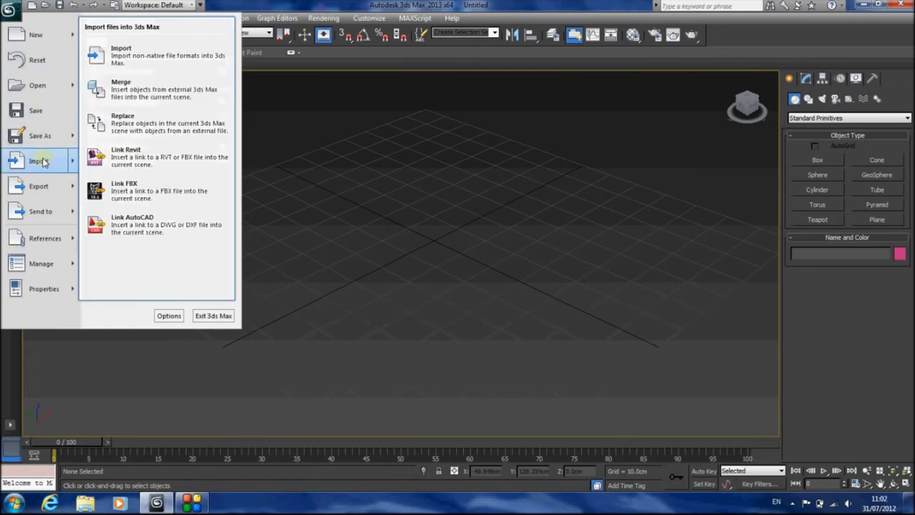
click(136, 57)
click(97, 48)
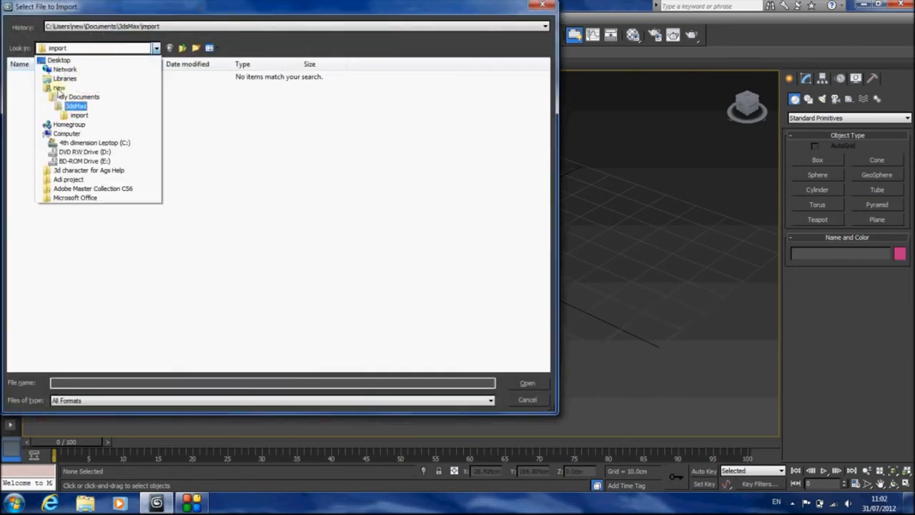
click(60, 60)
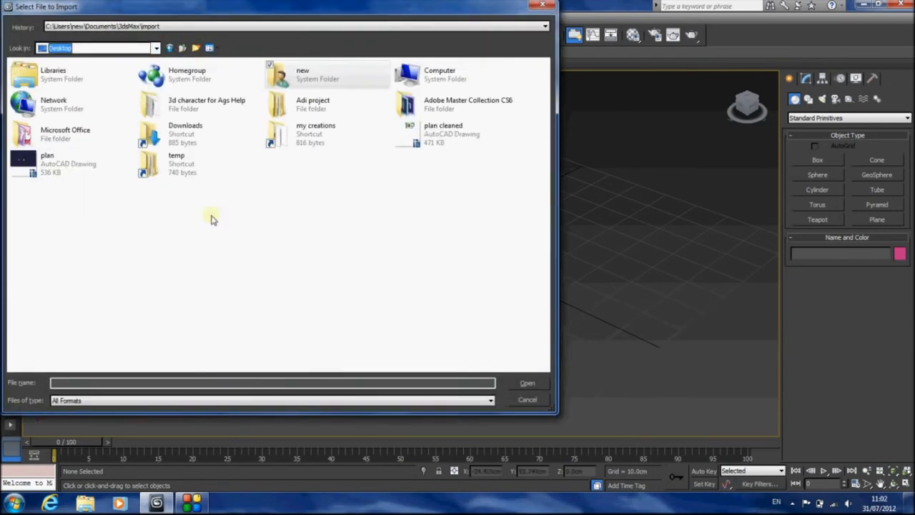
double_click(429, 135)
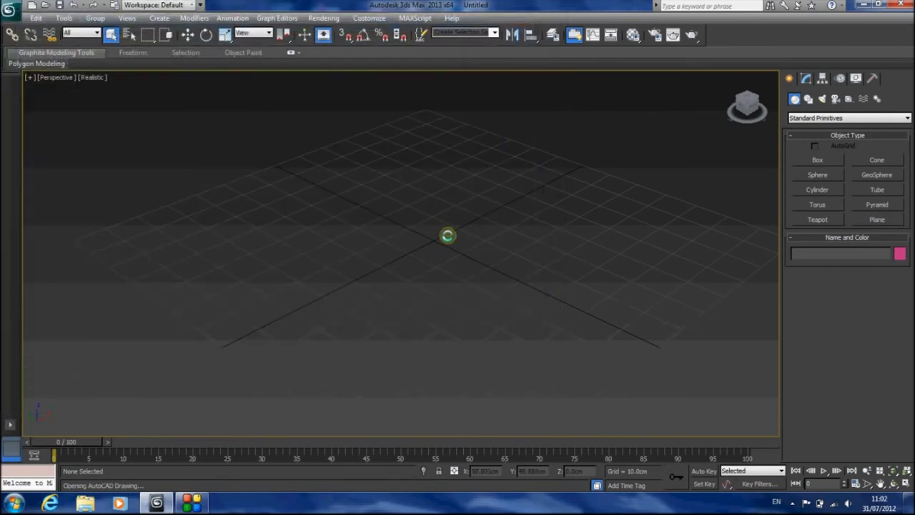
click(490, 441)
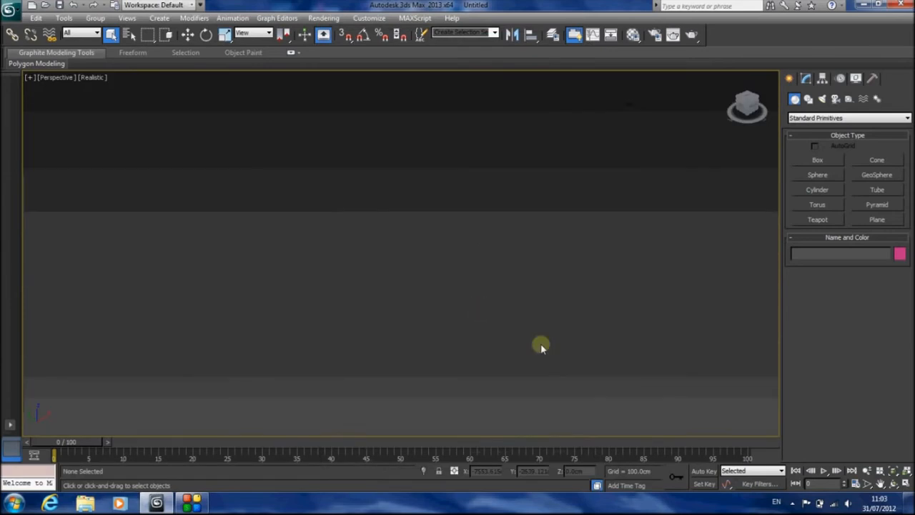
Select every imported block and layer object by name from the scene list.
click(892, 472)
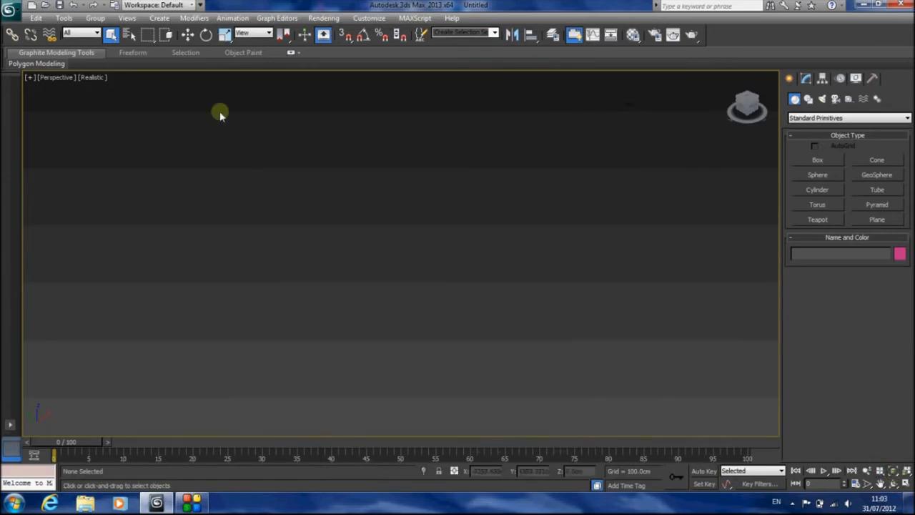
click(129, 36)
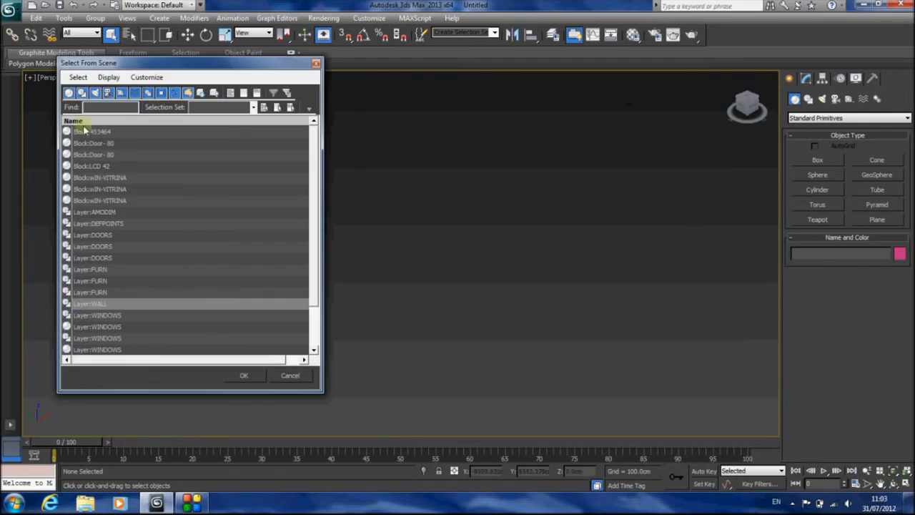
click(84, 131)
scroll(160, 257, down, 2)
shift+click(125, 341)
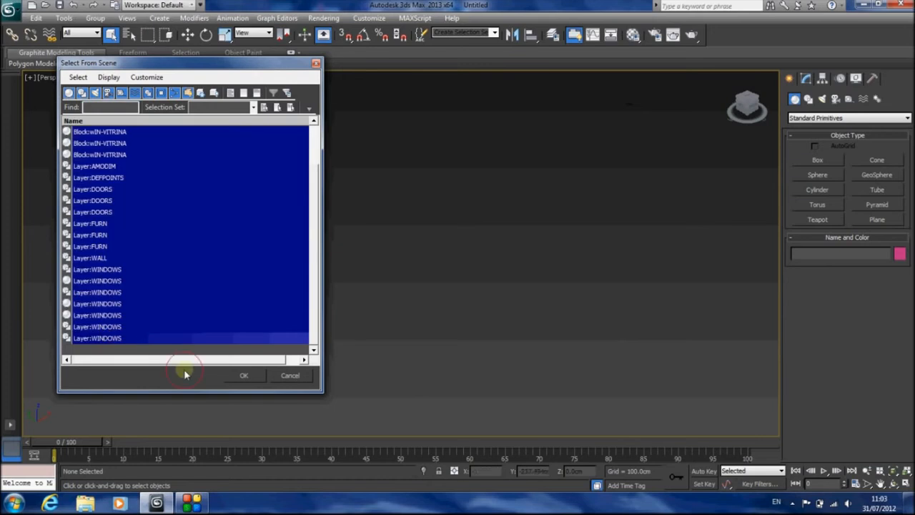
click(242, 375)
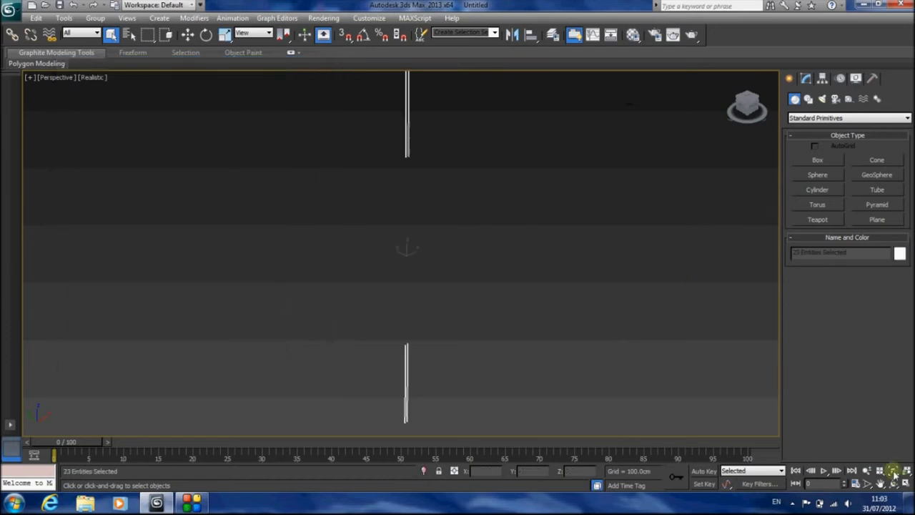
Show the selected plan in the Top view and hide the grid.
key(t)
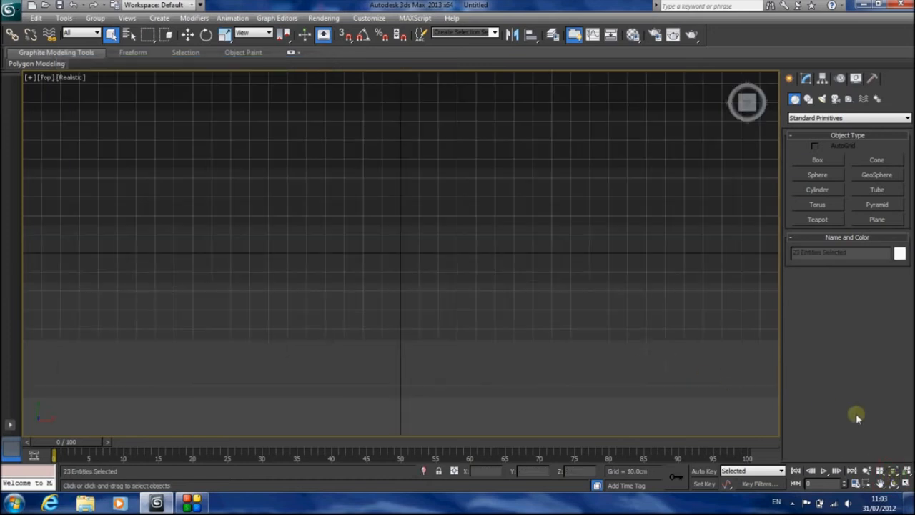
click(892, 471)
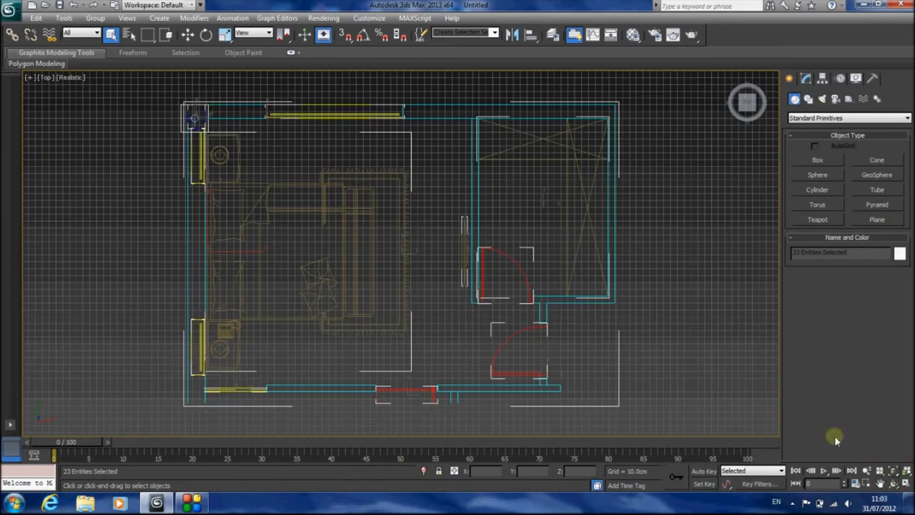
key(g)
scroll(456, 223, down, 4)
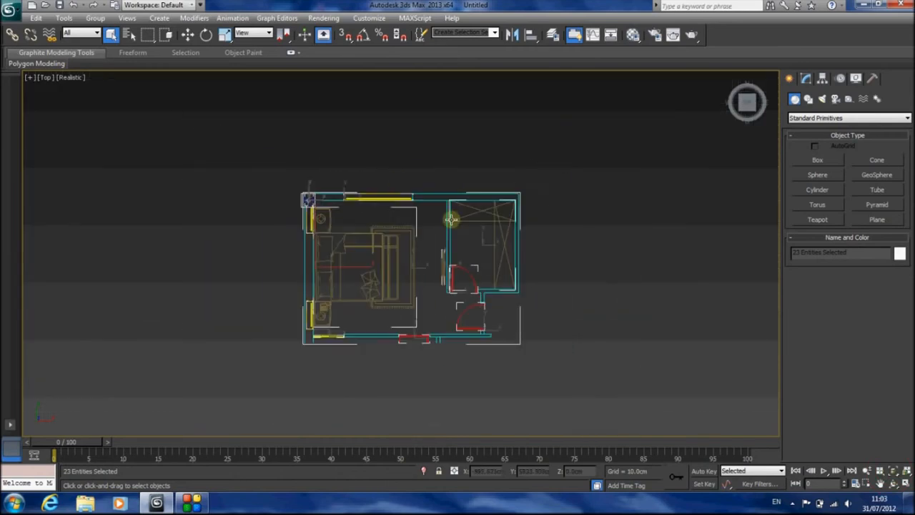
Unhide all objects in the scene, including those on hidden layers.
click(97, 20)
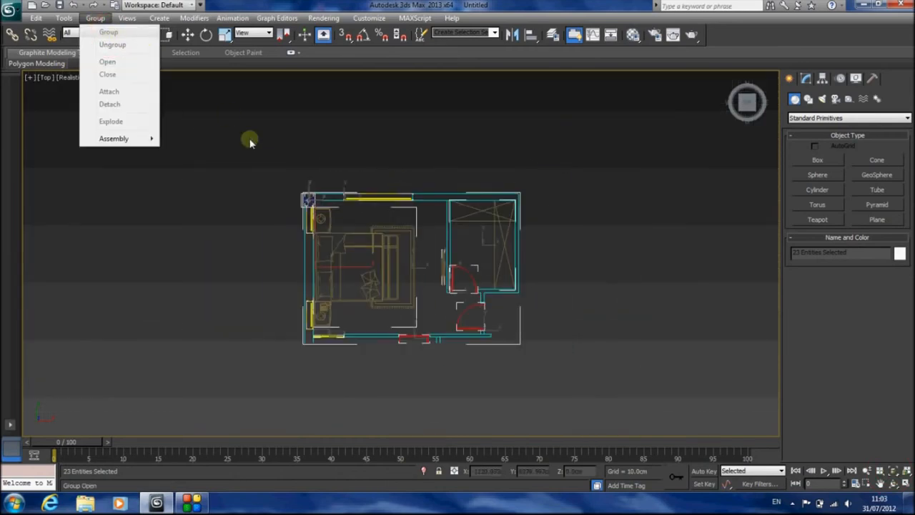
click(271, 4)
right_click(382, 109)
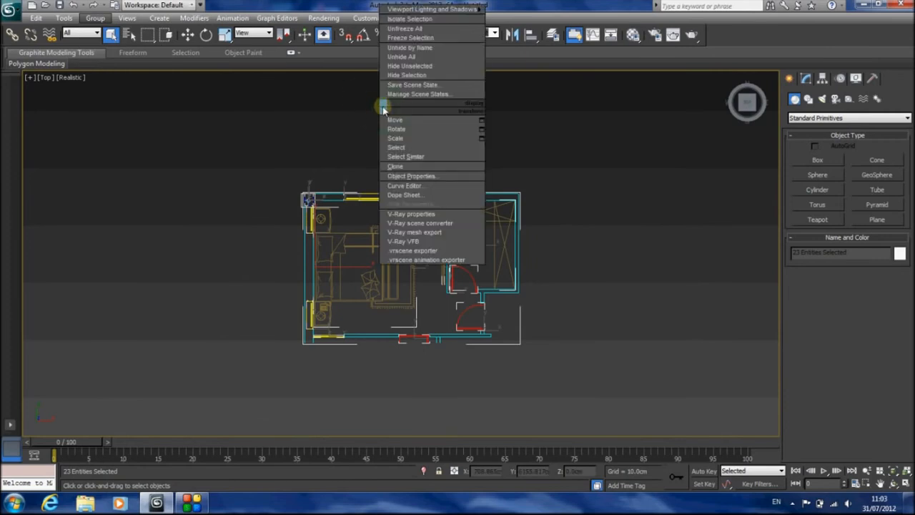
click(398, 57)
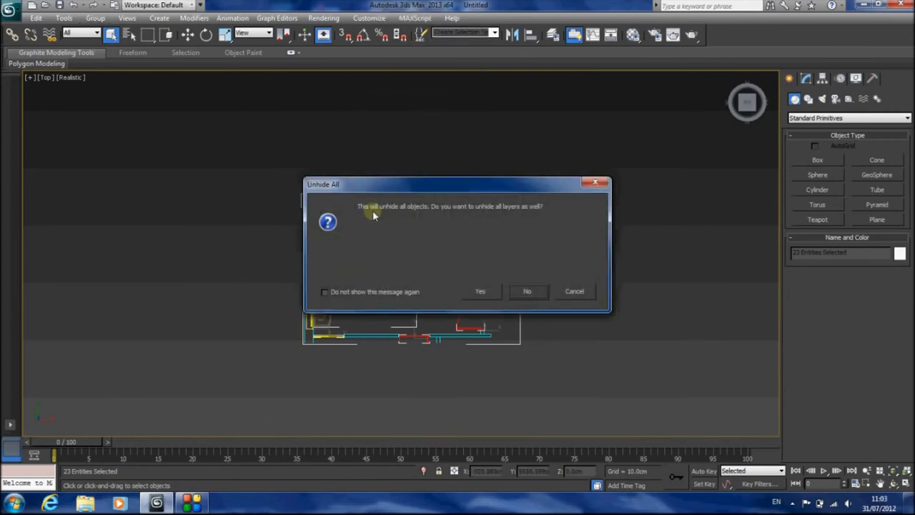
click(490, 291)
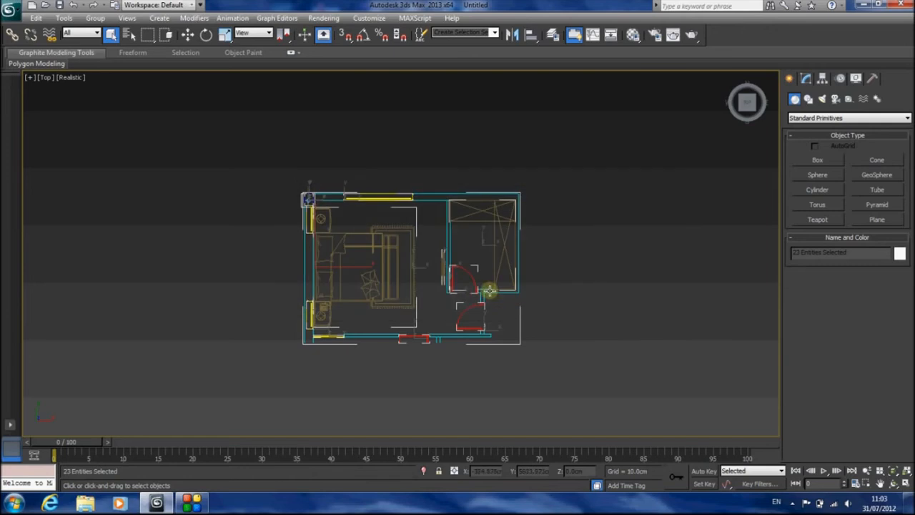
Select the entire floor plan and group it under the name "Plan".
click(221, 143)
drag(221, 143, 586, 398)
click(95, 17)
click(104, 31)
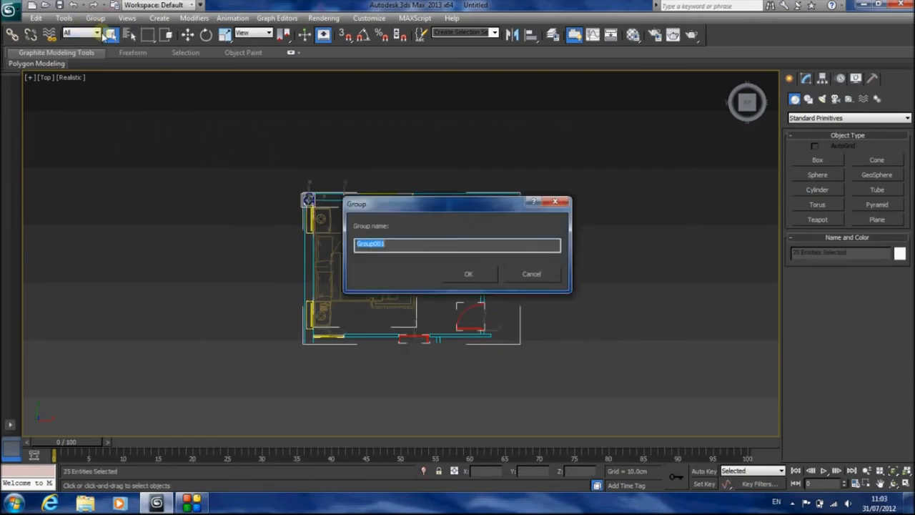
key(Return)
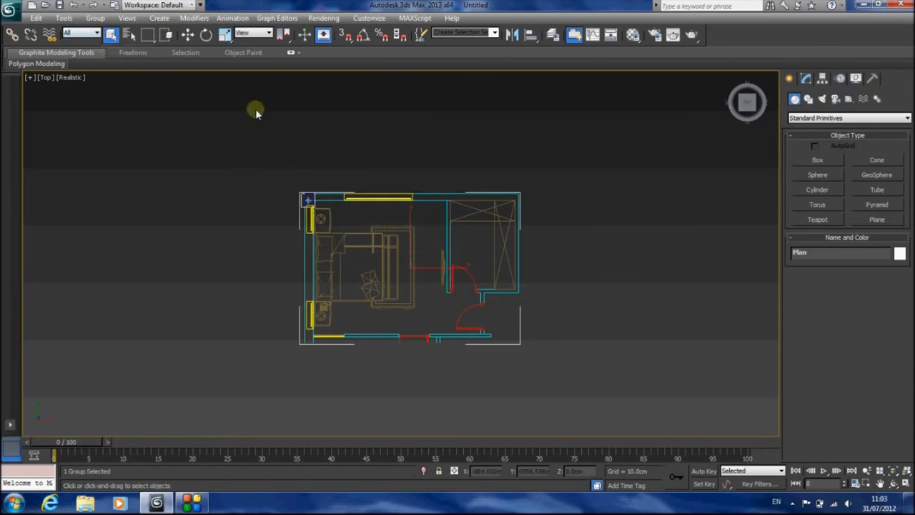
Move the Plan group to the world origin at X 0, Y 0, Z 0 and frame it in the Top view.
click(187, 35)
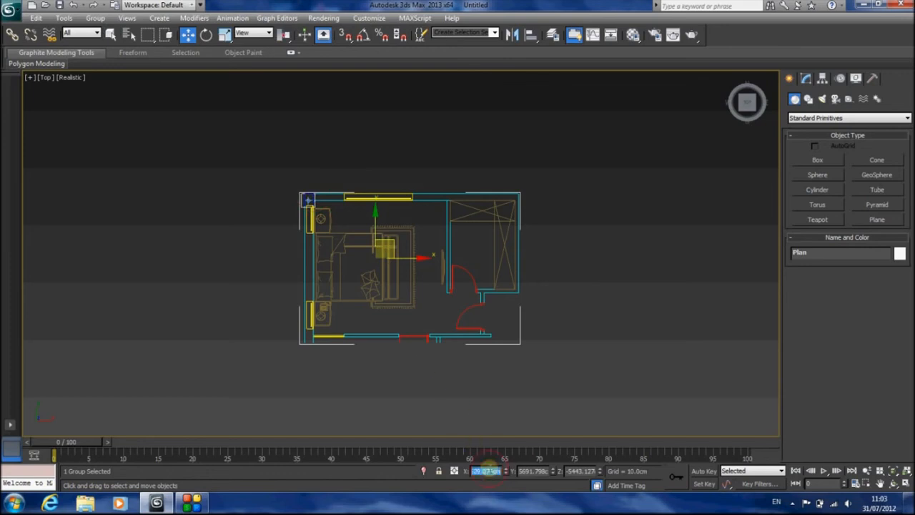
text(0)
key(Tab)
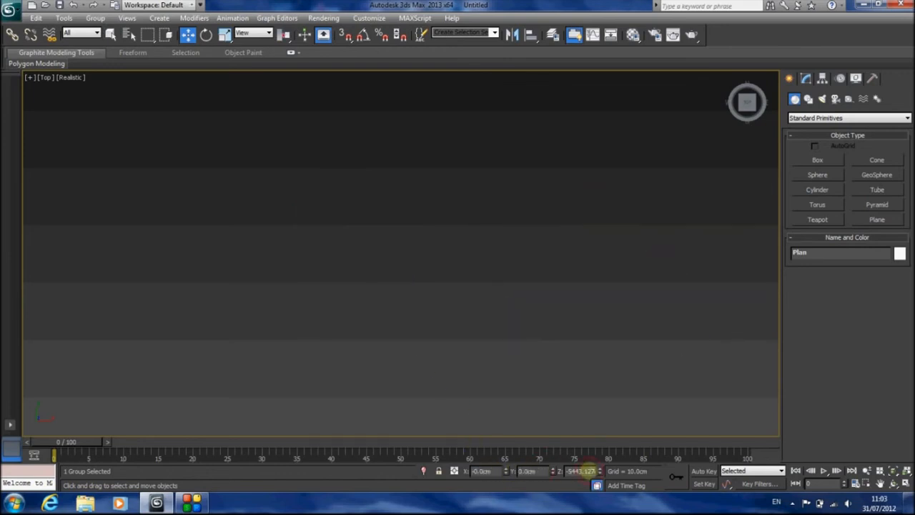
text(0.0cm)
key(Return)
key(p)
click(893, 469)
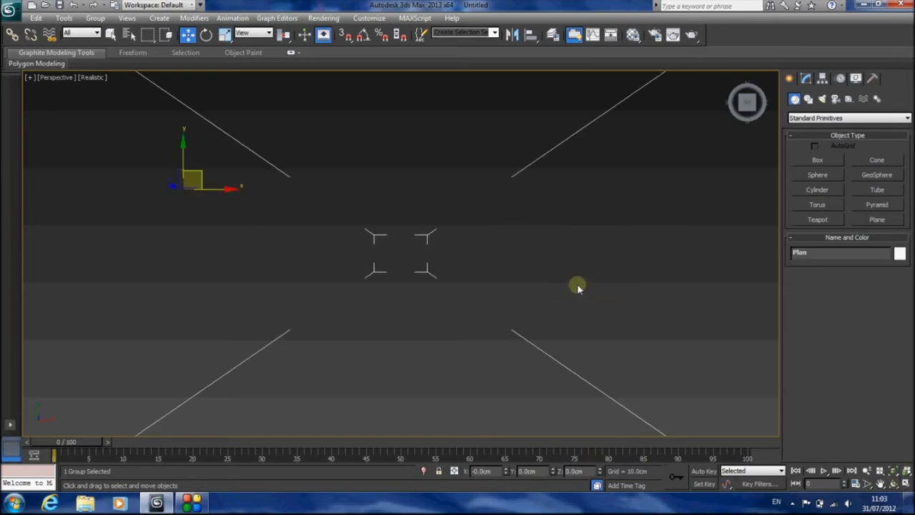
key(t)
click(893, 470)
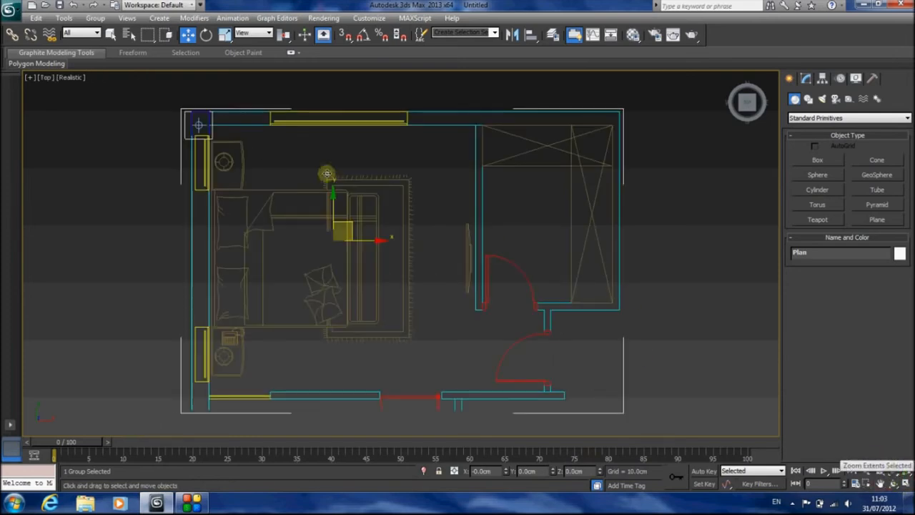
Flatten the Plan group in the Front view by scaling only its height down to about 2%.
click(111, 34)
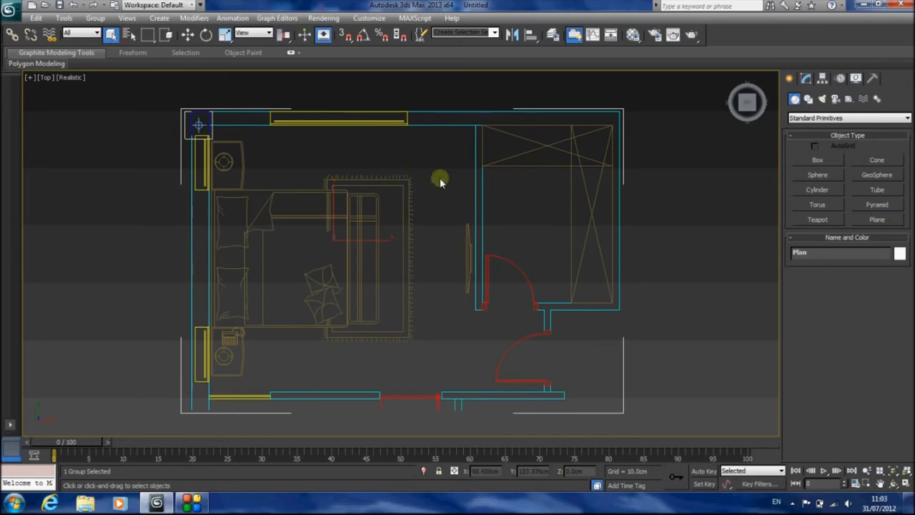
key(f)
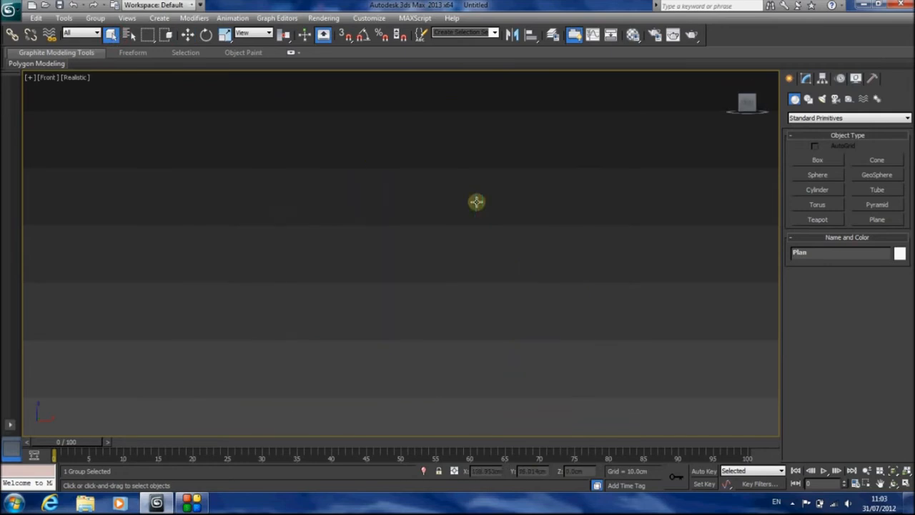
click(894, 472)
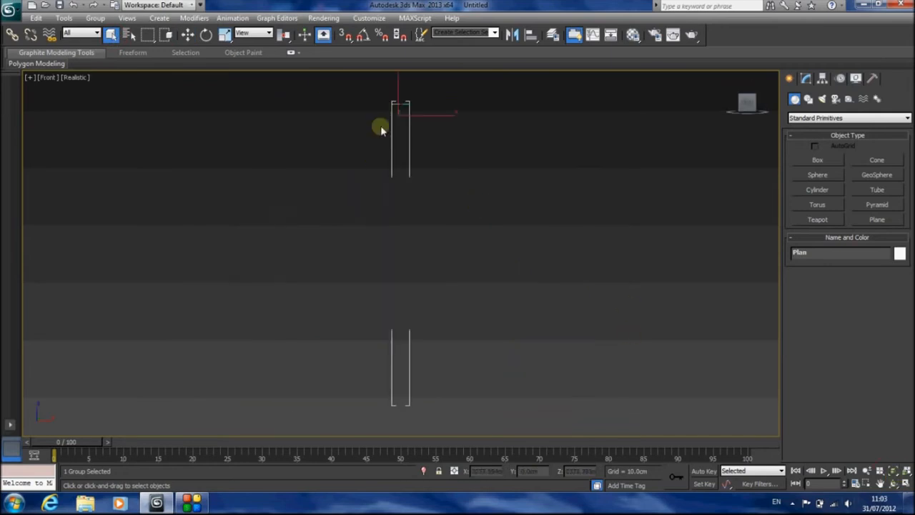
click(222, 36)
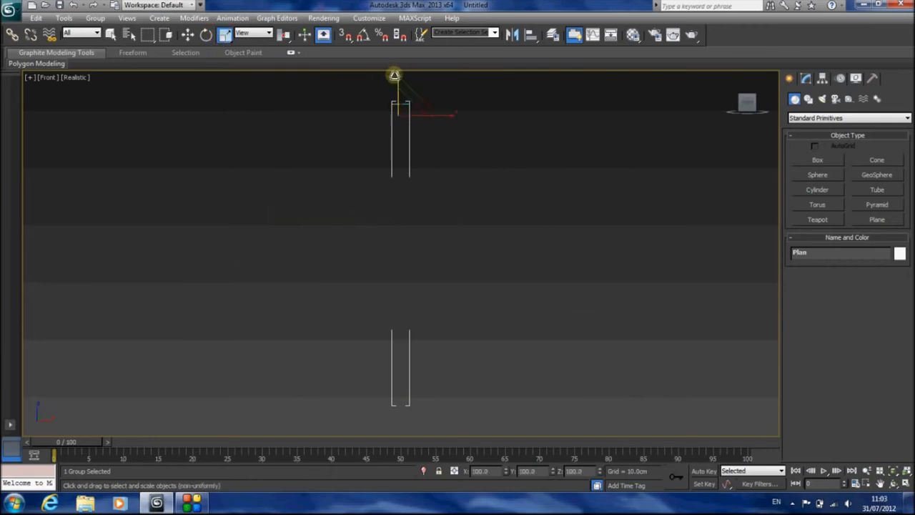
drag(396, 77, 433, 135)
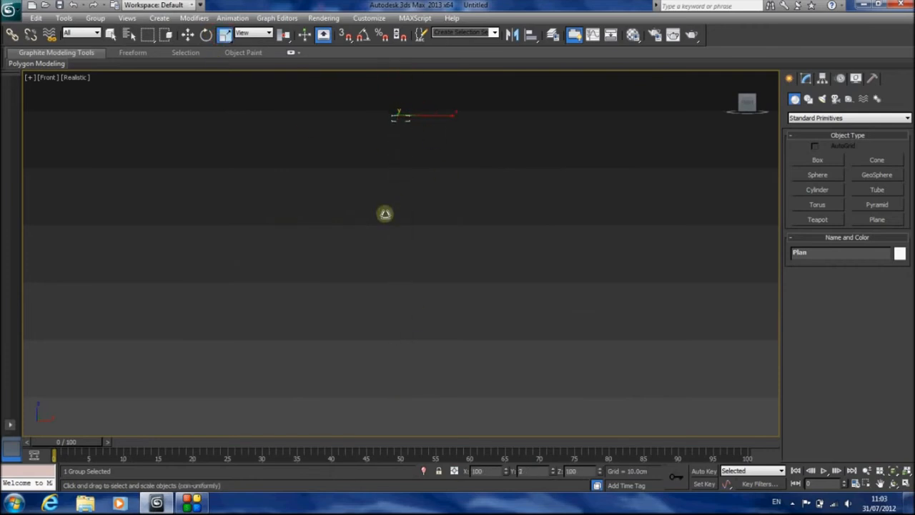
click(894, 472)
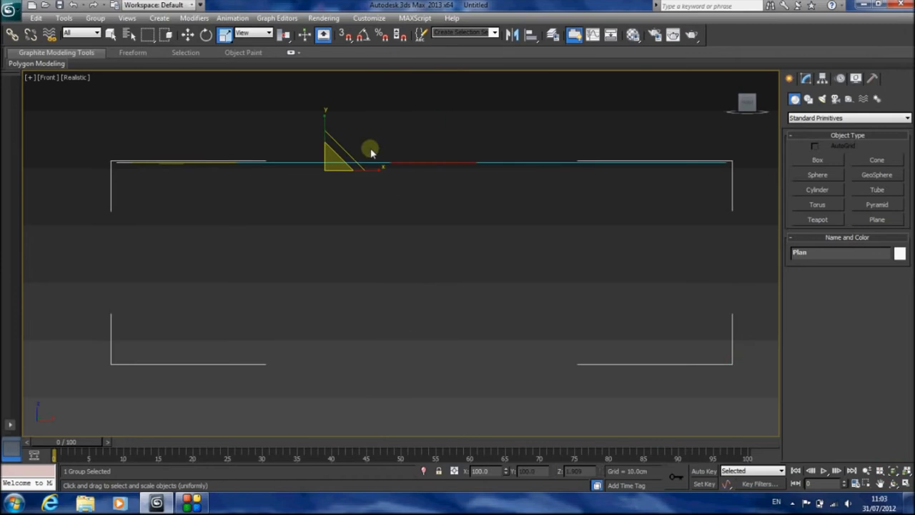
Flatten the Plan group completely by scaling only its height down to 0, and return to selecting objects in the Top view.
drag(323, 118, 421, 445)
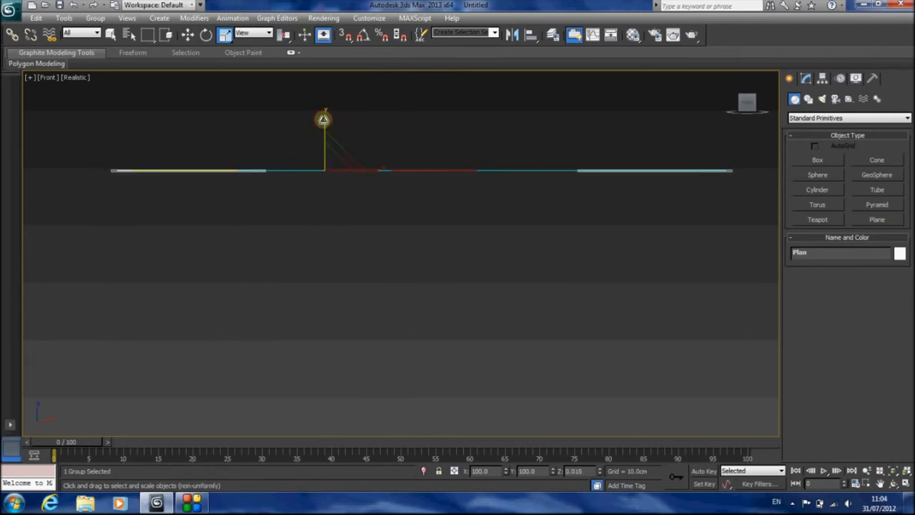
drag(322, 117, 464, 60)
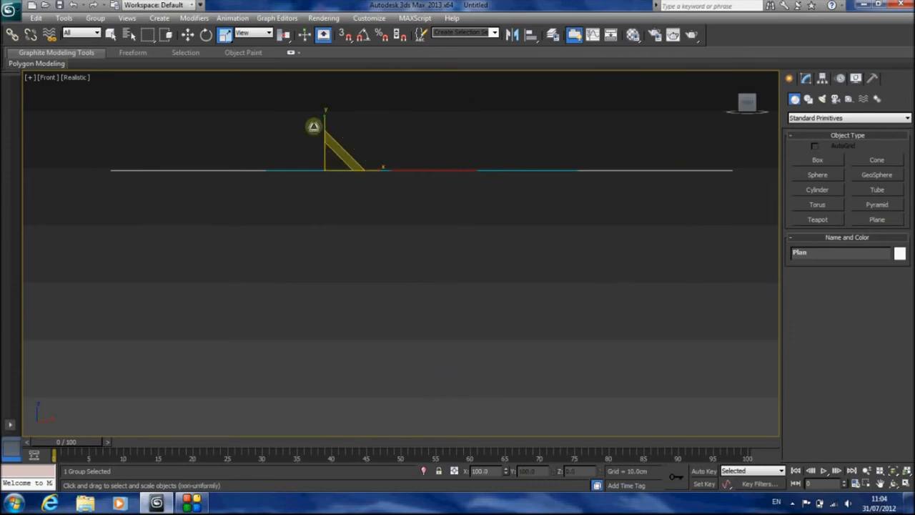
drag(322, 118, 347, 217)
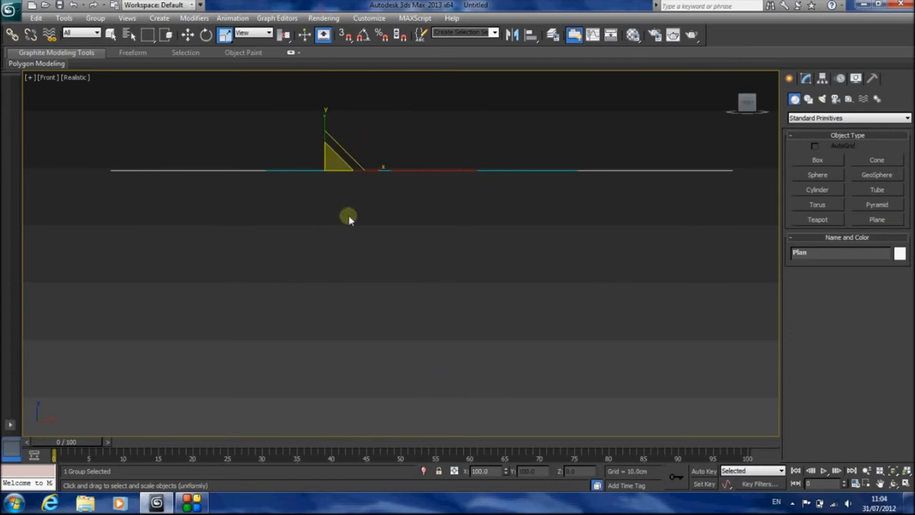
key(t)
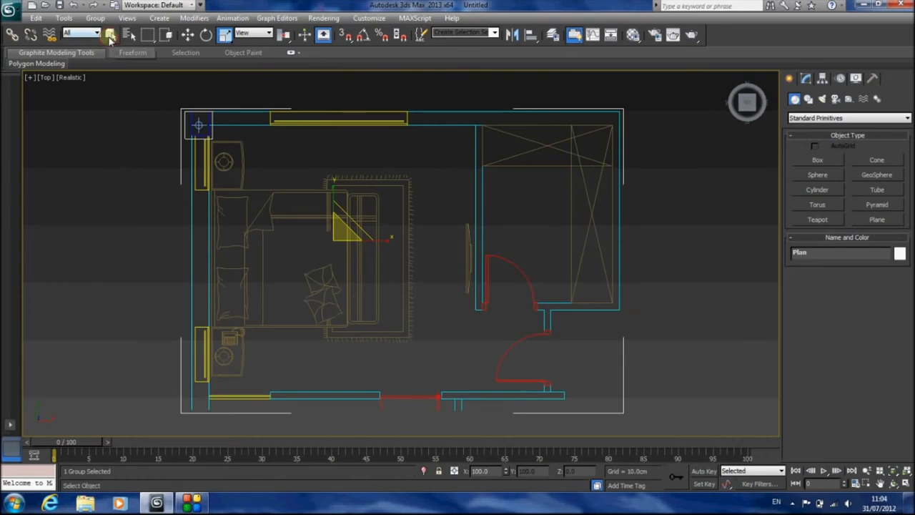
click(111, 35)
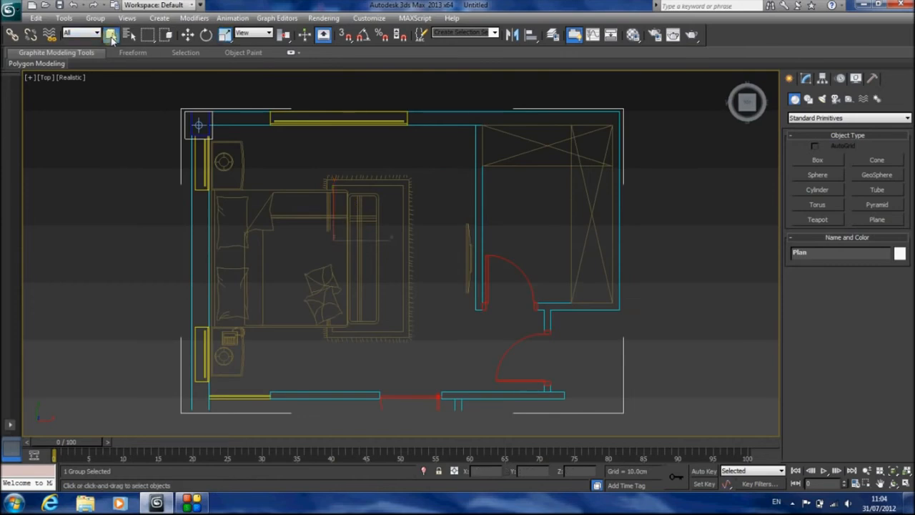
Start the Line spline tool with 3D snapping and angle snapping turned on.
click(807, 99)
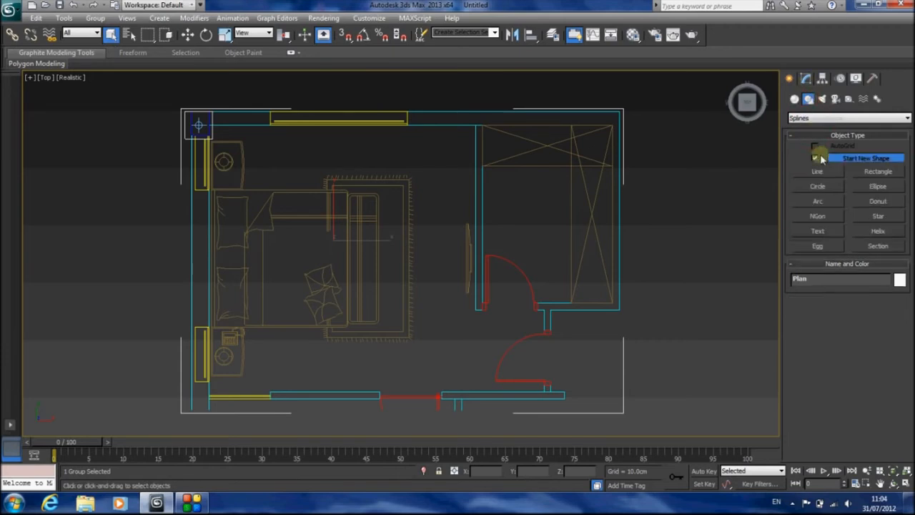
click(817, 170)
click(344, 35)
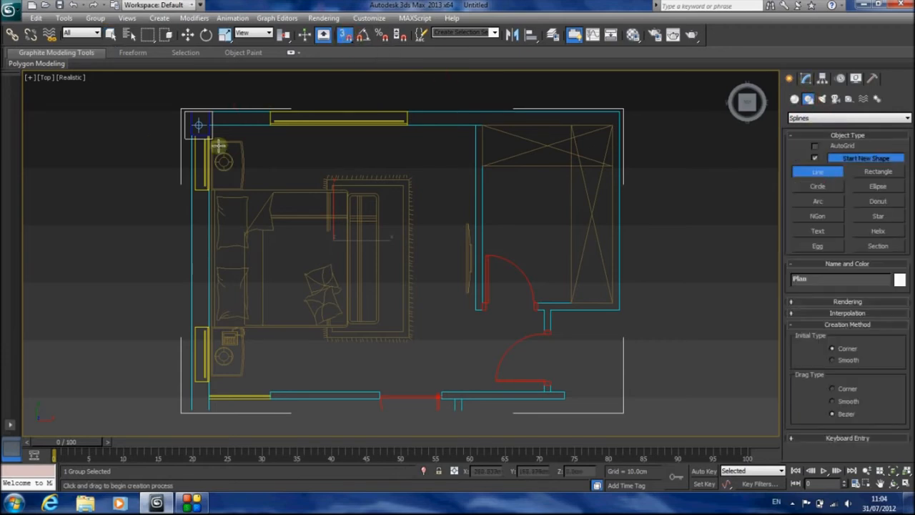
click(364, 37)
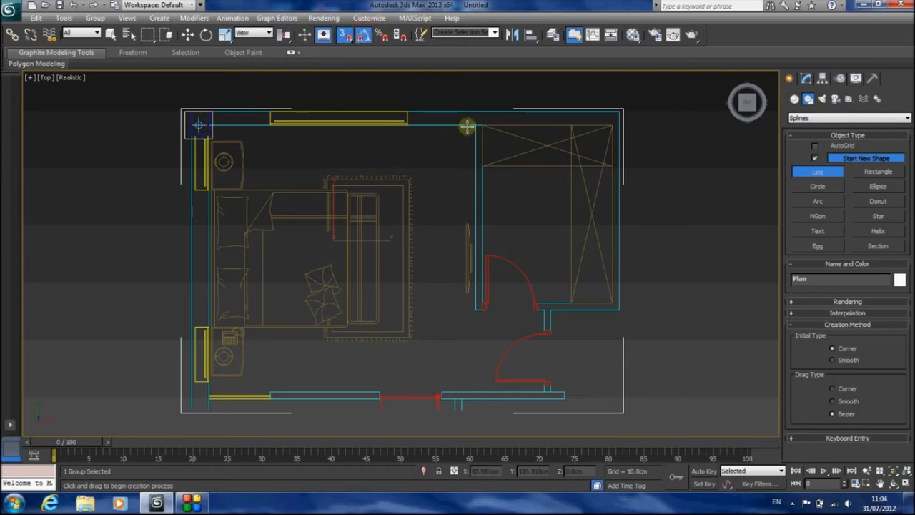
Configure the snap settings so that Vertex is the only active snap type, leaving Edge/Segment off.
right_click(348, 37)
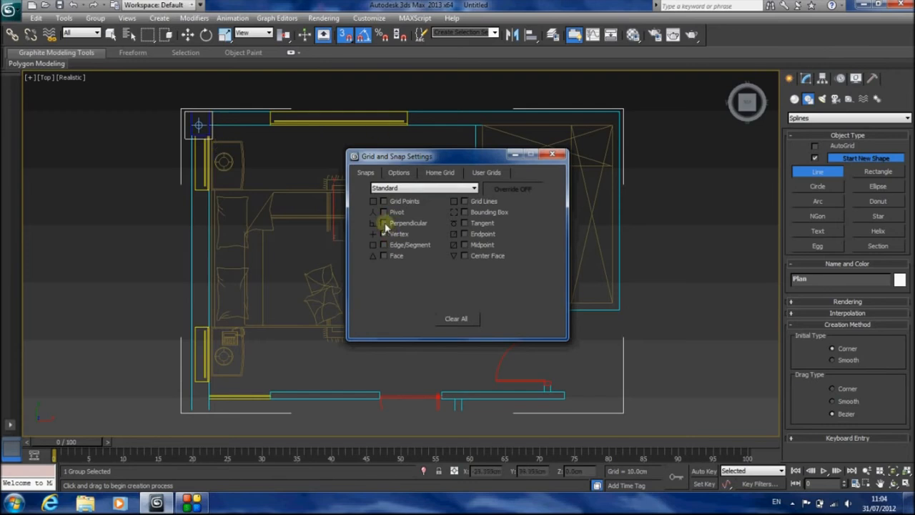
click(384, 245)
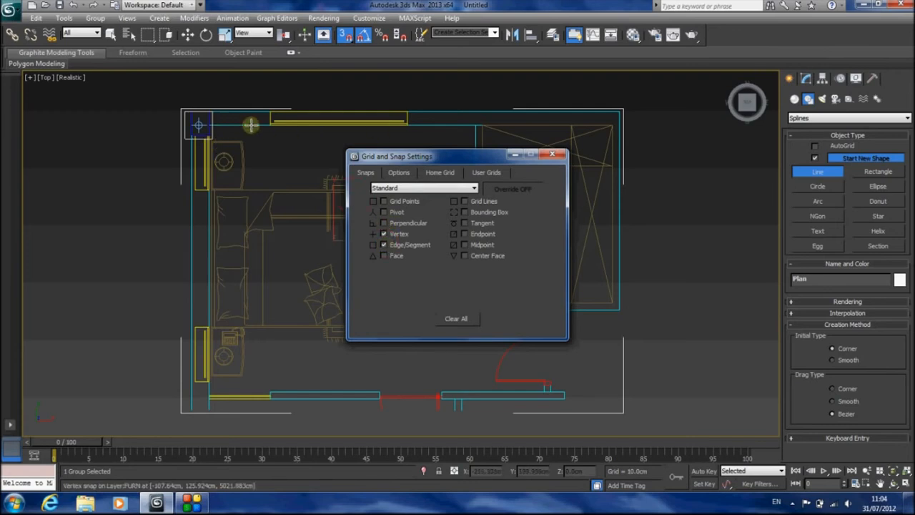
click(551, 154)
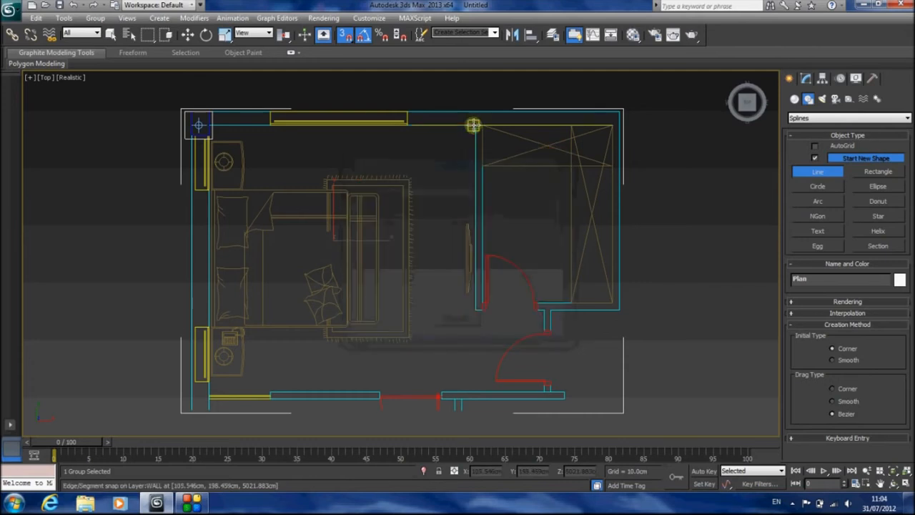
right_click(344, 35)
click(398, 246)
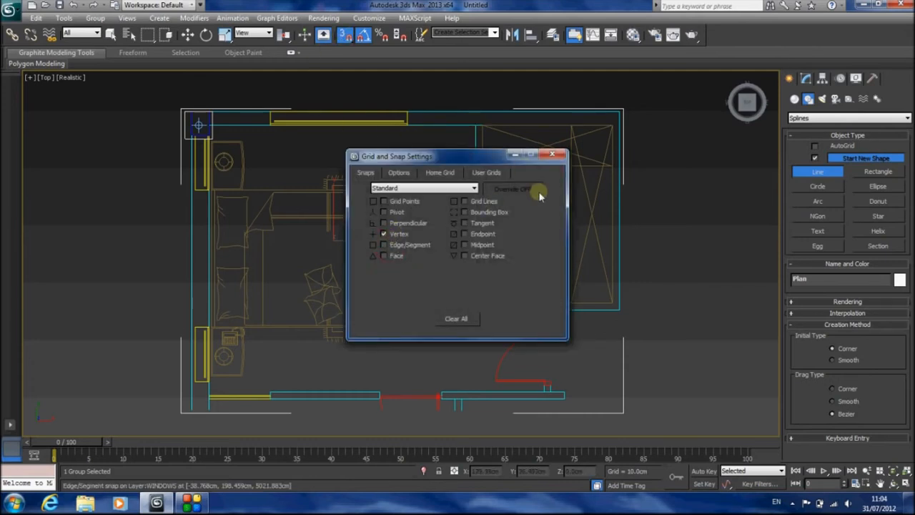
click(552, 155)
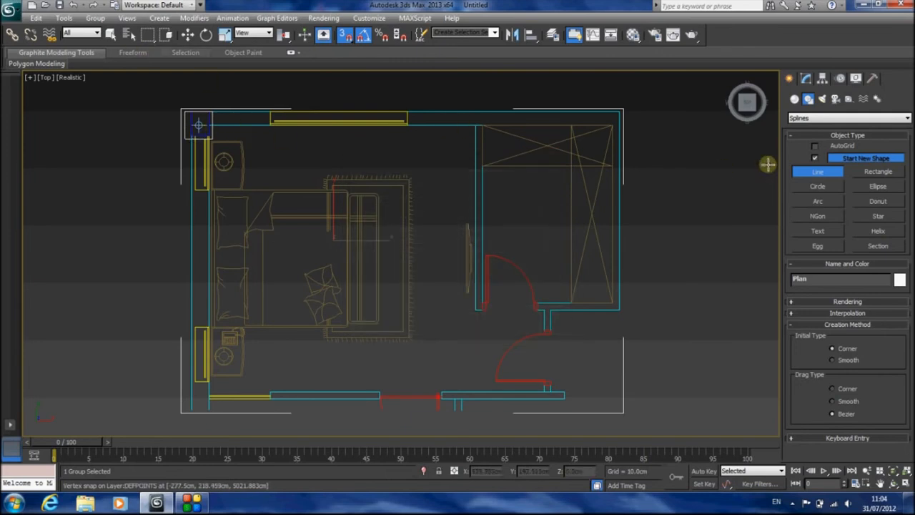
Trace the bedroom's inner outline from the upper-right corner down the partition, past both hinged doors, to the lower wall.
click(468, 121)
middle_drag(475, 293, 461, 207)
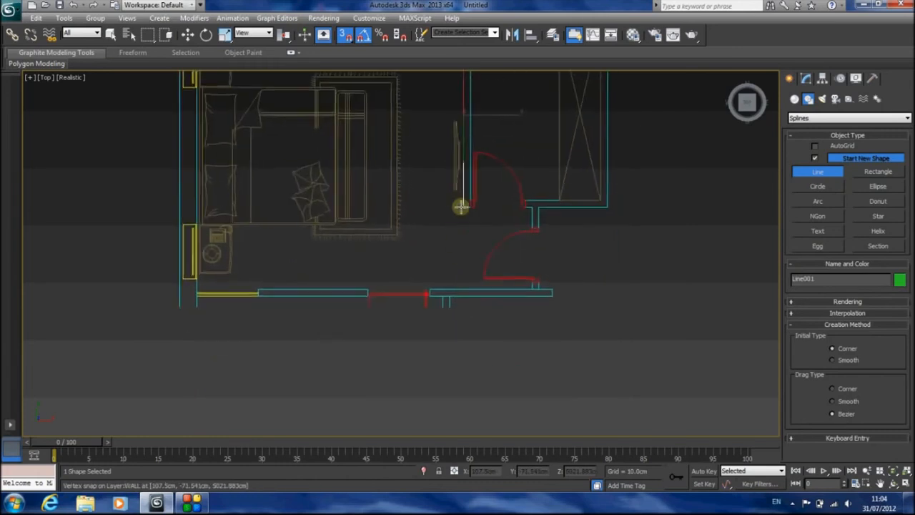
scroll(461, 207, up, 5)
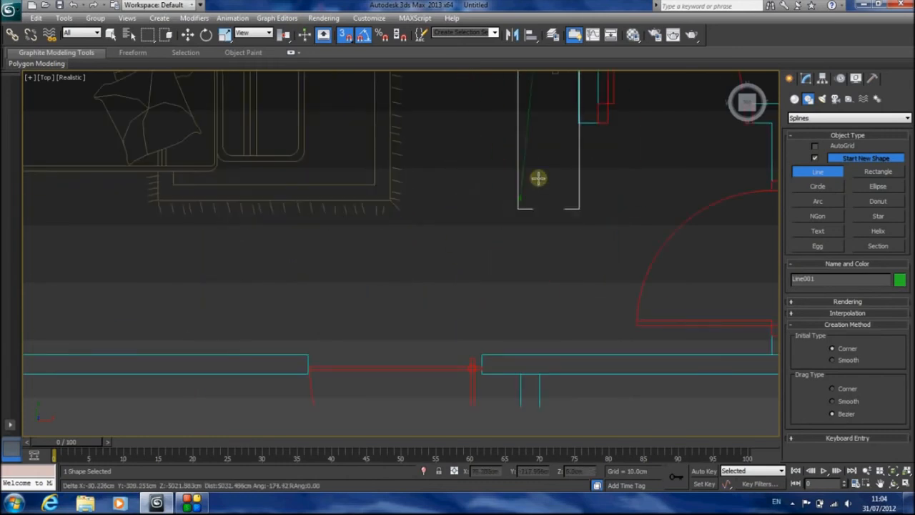
click(598, 123)
middle_drag(677, 177, 411, 266)
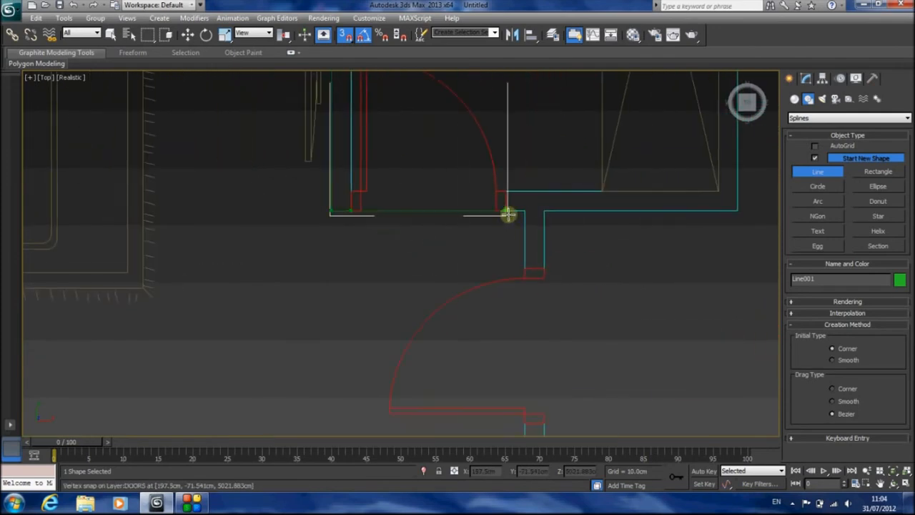
click(524, 268)
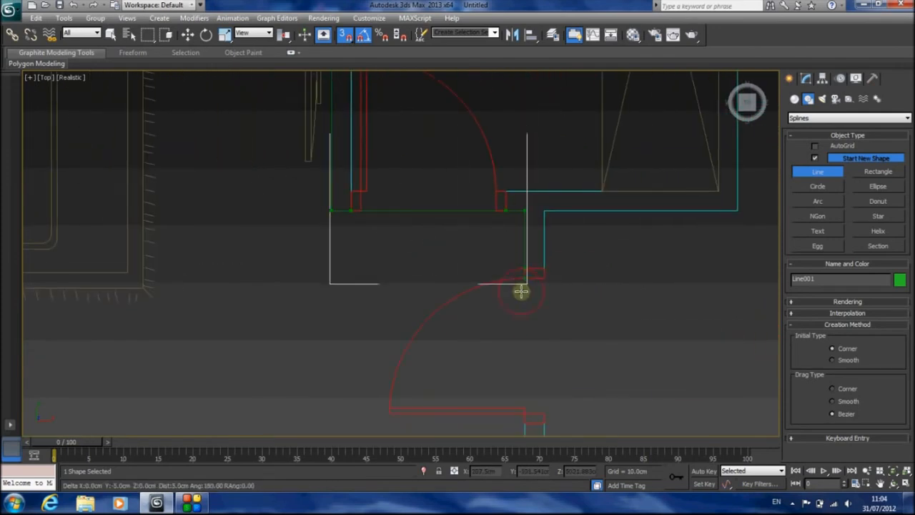
middle_drag(525, 308, 507, 153)
click(507, 270)
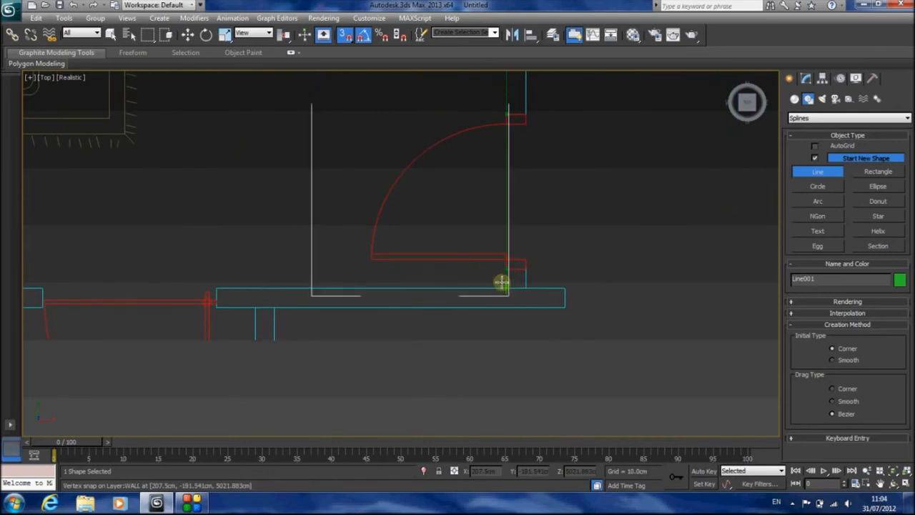
click(503, 287)
Continue the outline along the lower wall, across the red door opening and past the window to the lower-left corner.
click(216, 288)
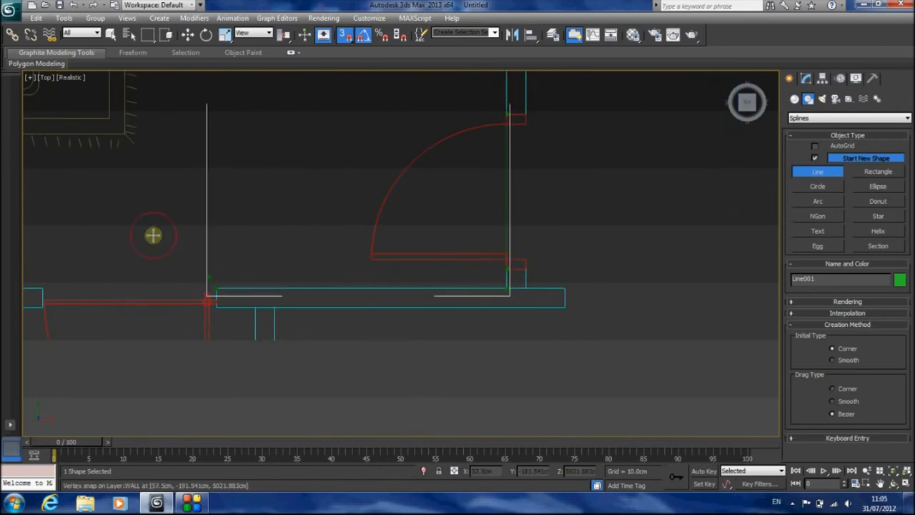
middle_drag(136, 217, 525, 187)
click(407, 261)
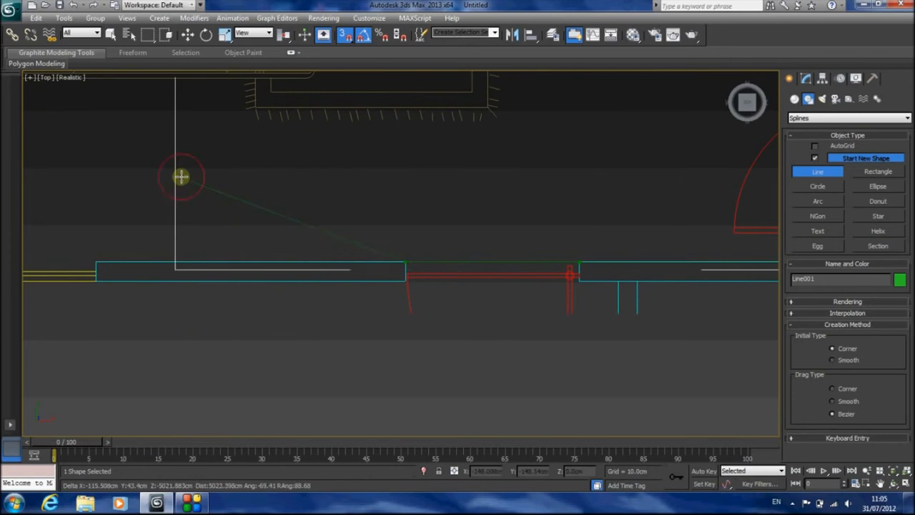
middle_drag(179, 178, 437, 198)
click(343, 281)
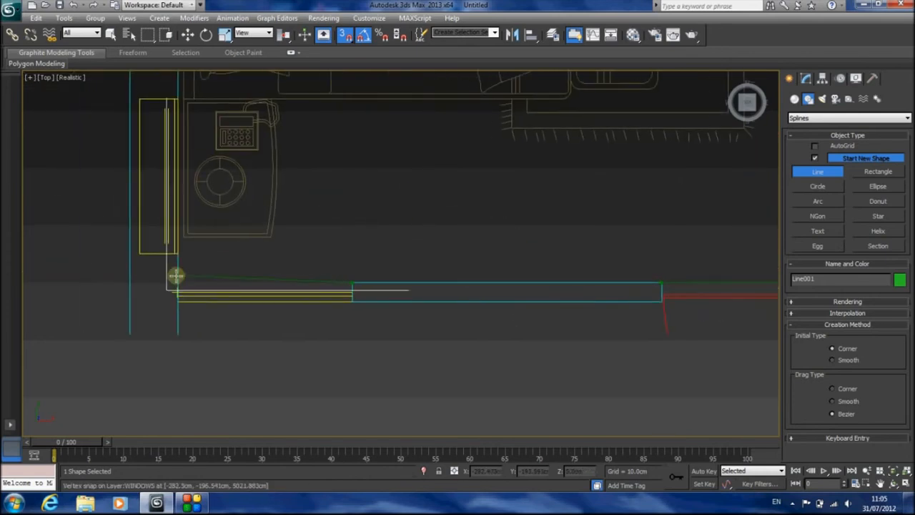
Trace the left wall with vertices at both windows and the column, round the upper-left corner and reach the upper window.
click(177, 253)
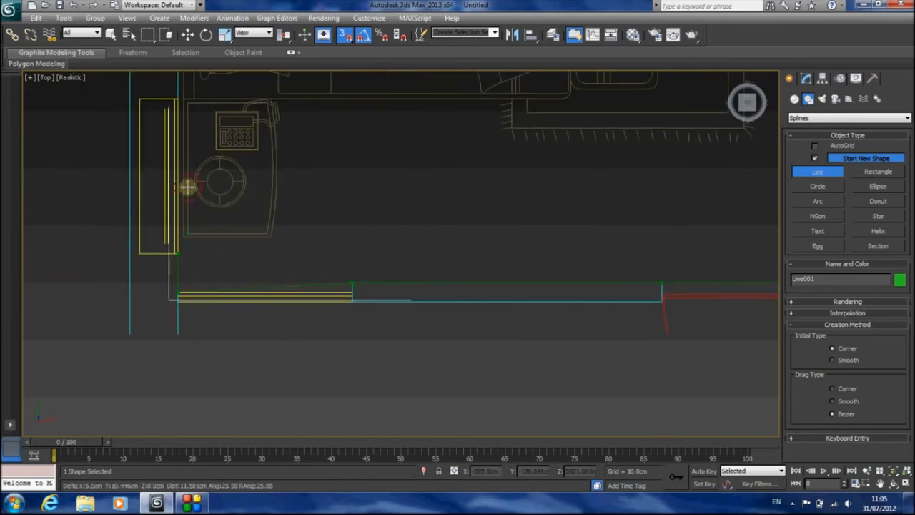
click(177, 100)
middle_drag(190, 96, 369, 403)
mouse_move(325, 160)
middle_down()
mouse_move(329, 323)
mouse_move(320, 351)
middle_up()
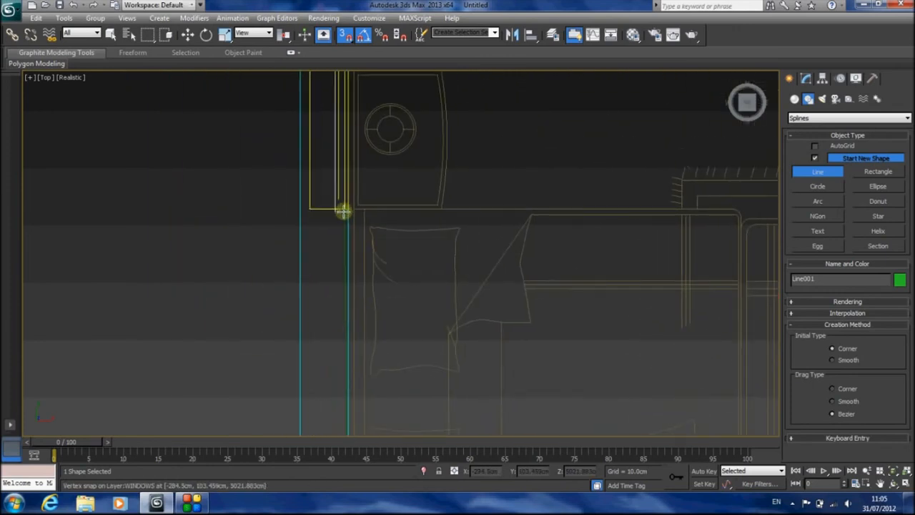
middle_drag(365, 132, 347, 276)
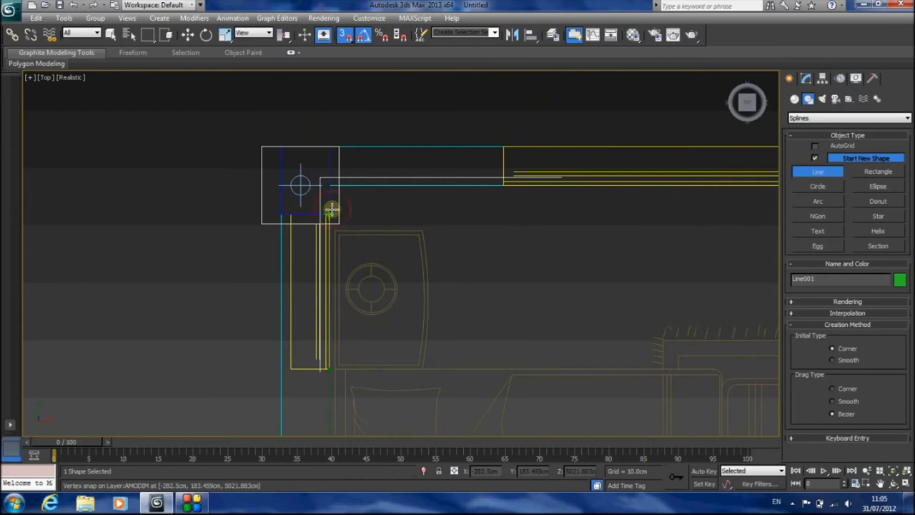
click(331, 210)
click(328, 184)
click(503, 184)
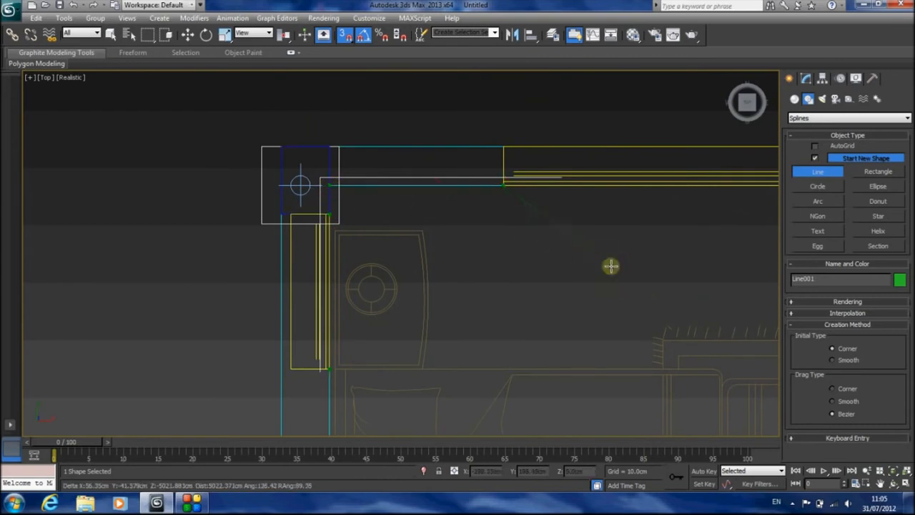
Continue the outline past the upper window to its starting corner and close the spline.
middle_drag(610, 266, 546, 235)
click(637, 178)
middle_drag(637, 178, 306, 255)
click(402, 194)
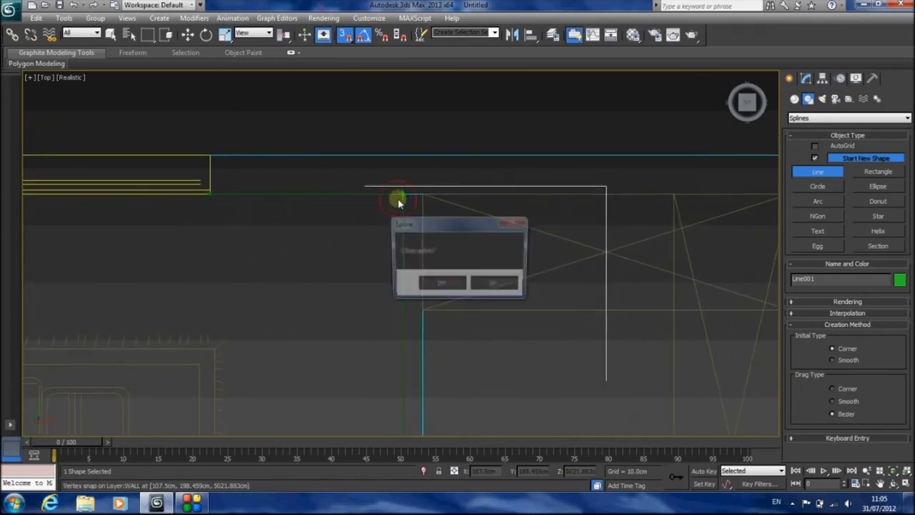
click(451, 289)
Move the outline's lower-left corner vertex up until the segment along the window is level with the lower wall's inner face.
middle_drag(548, 319, 474, 165)
scroll(473, 165, down, 4)
middle_drag(383, 309, 524, 207)
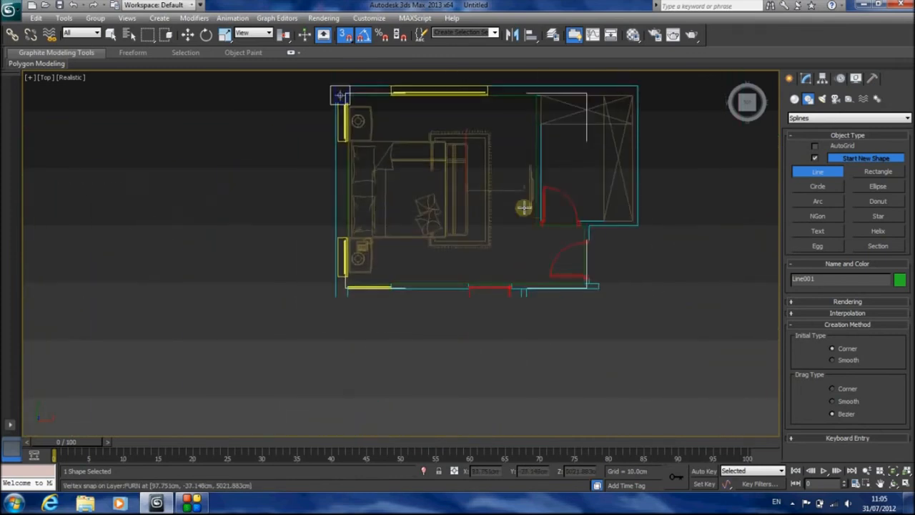
scroll(389, 262, up, 4)
middle_drag(355, 313, 503, 224)
scroll(503, 223, up, 1)
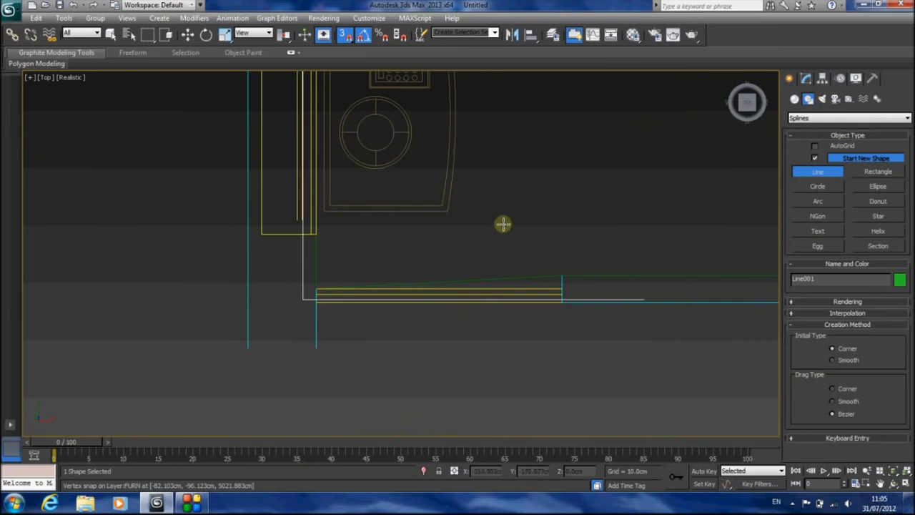
click(805, 78)
click(825, 275)
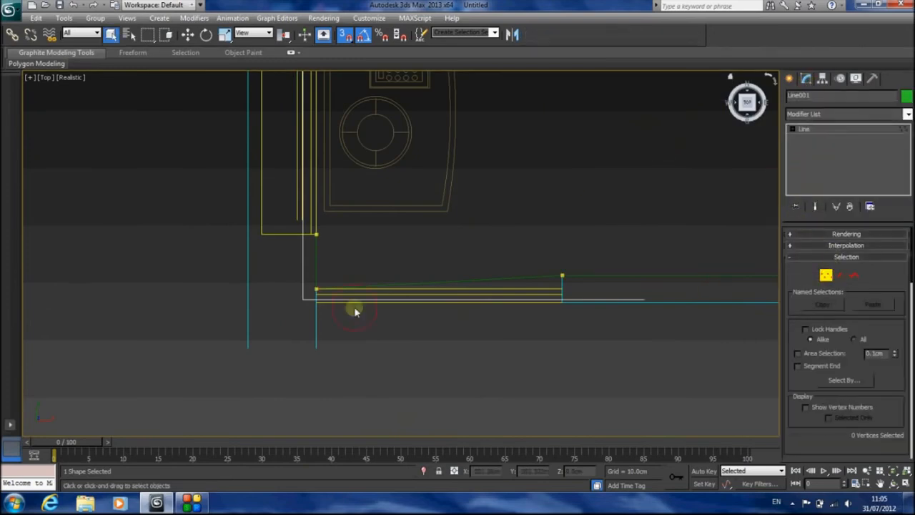
drag(334, 306, 334, 306)
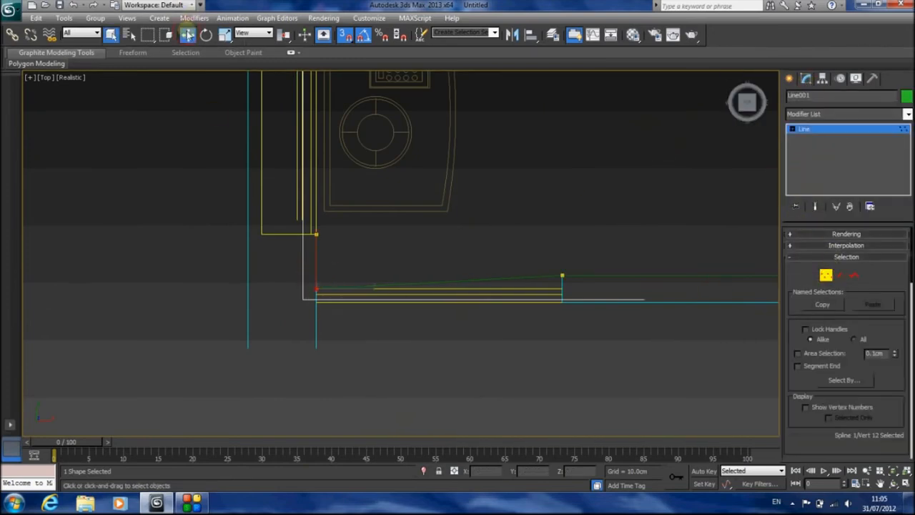
click(188, 34)
click(343, 34)
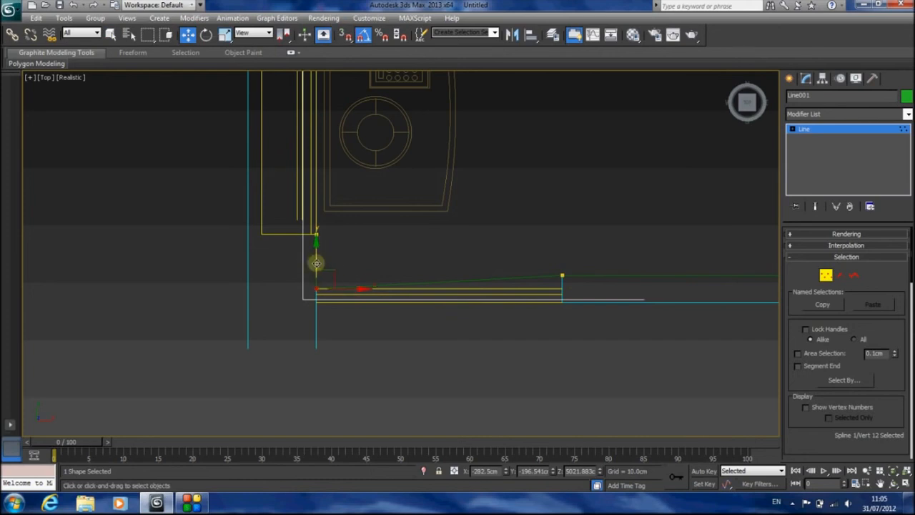
drag(317, 261, 321, 249)
click(827, 276)
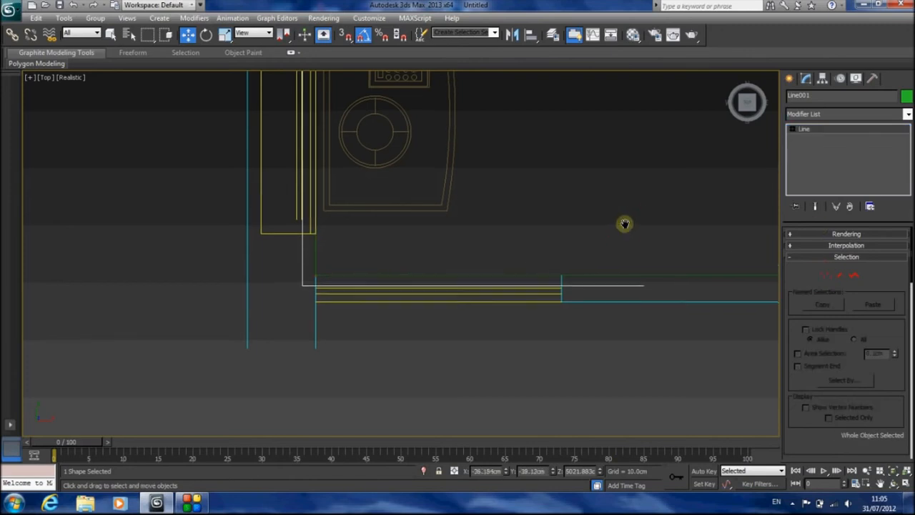
Show the traced outline in a tilted perspective view and convert the spline to an Editable Poly.
scroll(620, 222, down, 4)
key(p)
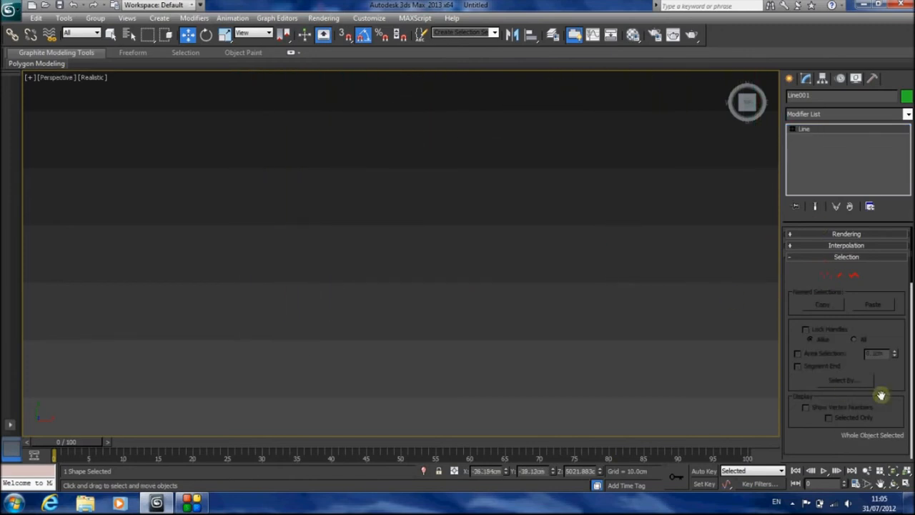
click(892, 470)
click(892, 483)
drag(423, 251, 439, 226)
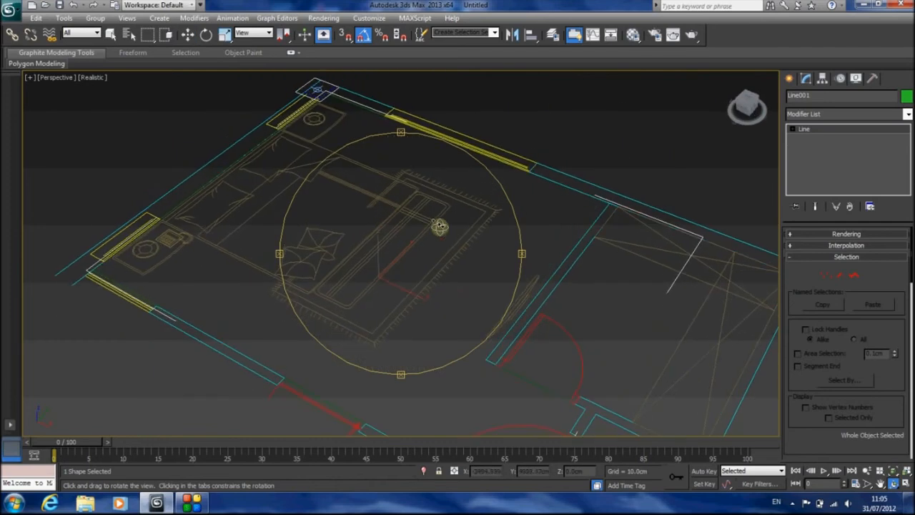
right_click(440, 227)
right_click(515, 188)
mouse_move(564, 298)
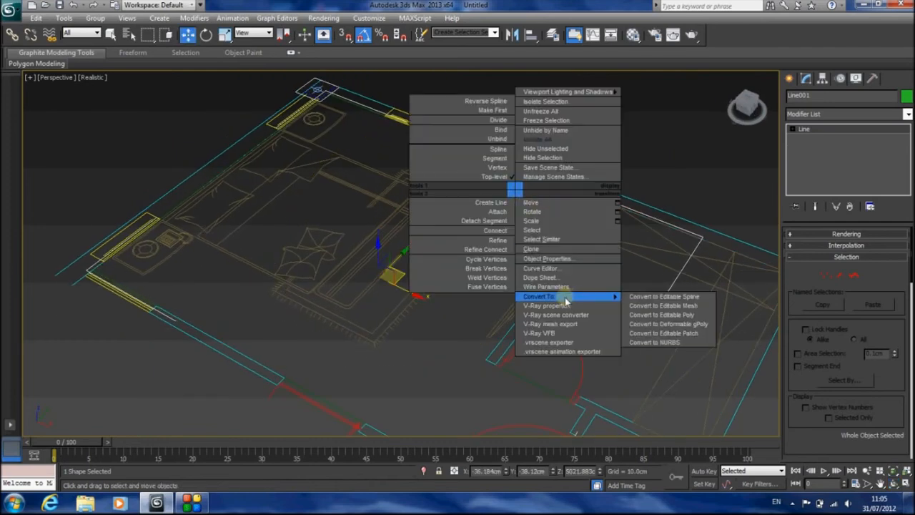
click(672, 314)
middle_drag(674, 312, 611, 205)
click(846, 251)
click(586, 208)
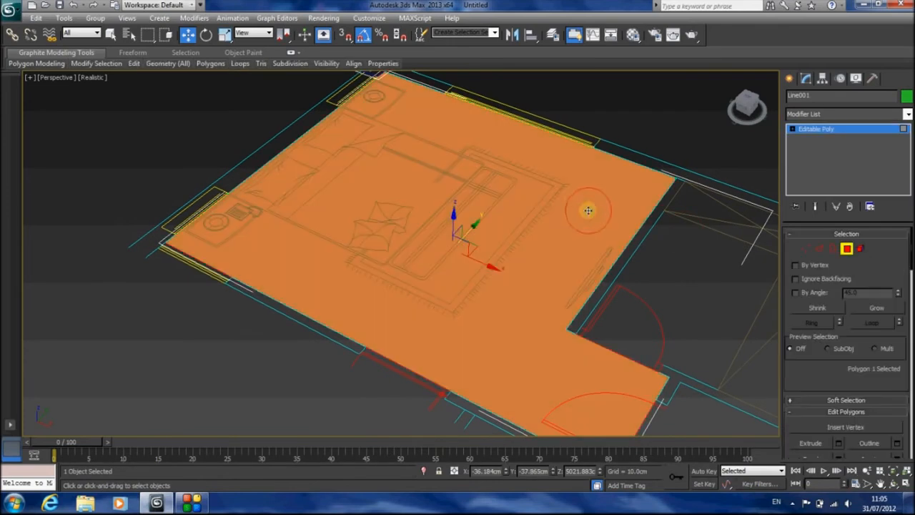
click(224, 34)
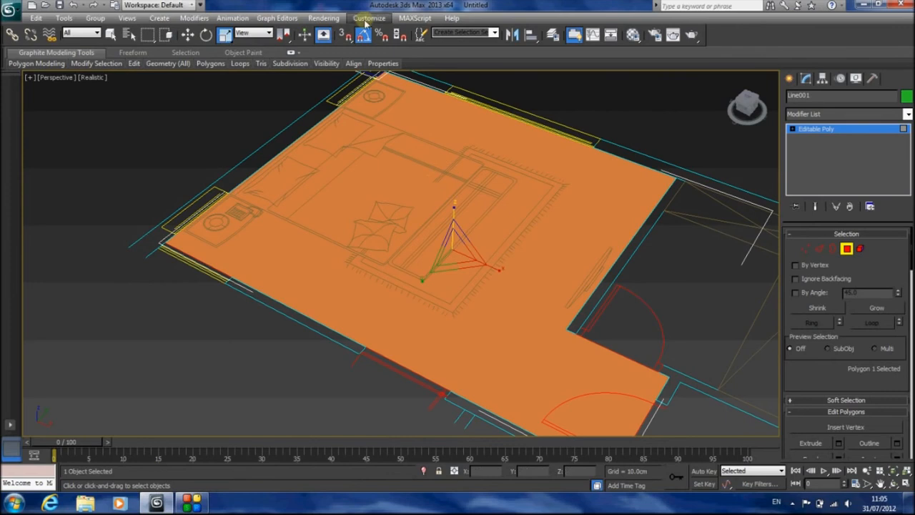
click(845, 248)
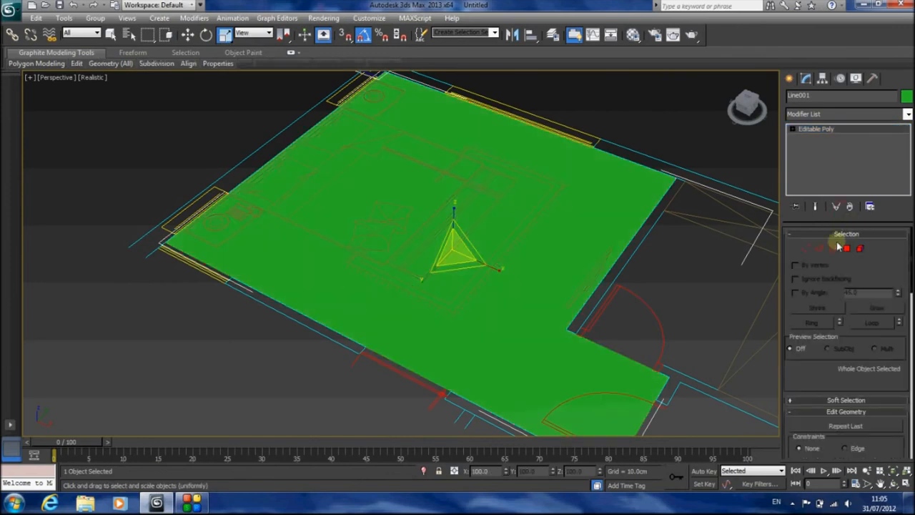
Select the floor polygon's open border and extrude it straight upward to form the first two tiers of the walls.
click(831, 249)
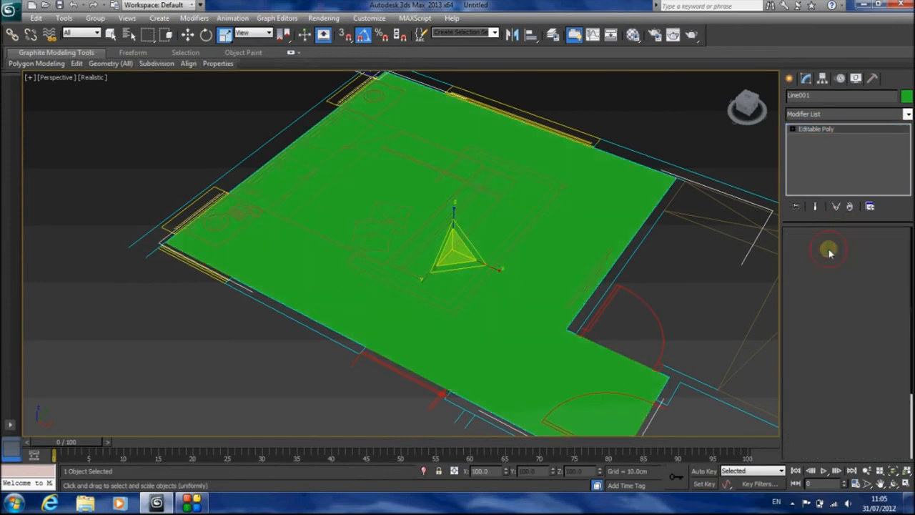
click(639, 165)
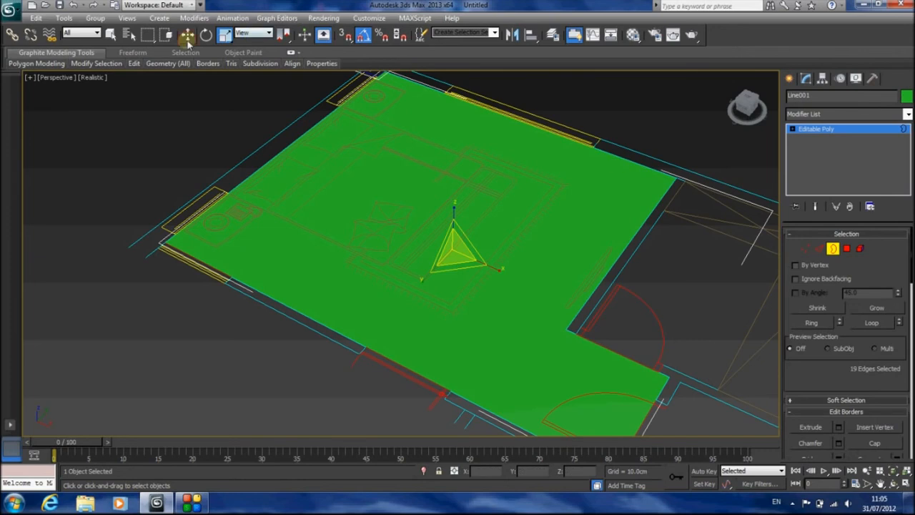
click(188, 37)
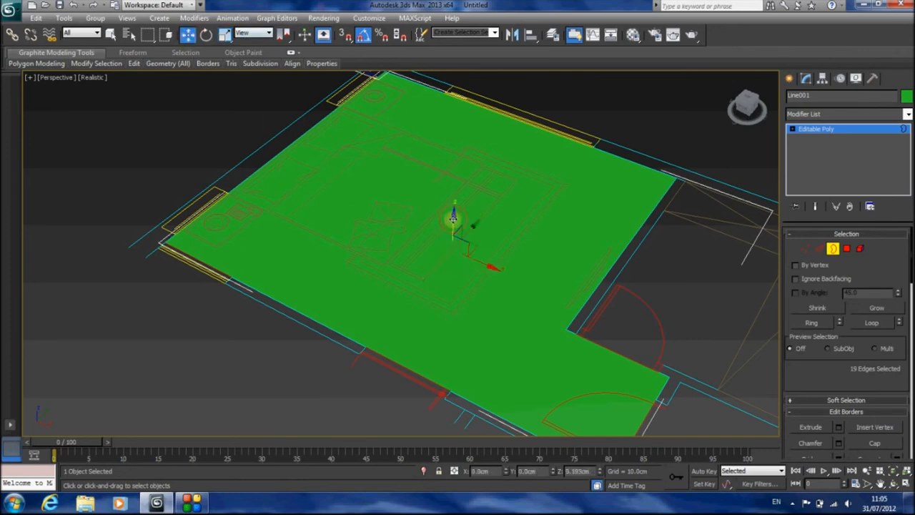
shift+drag(453, 218, 473, 153)
key(F3)
key(F3)
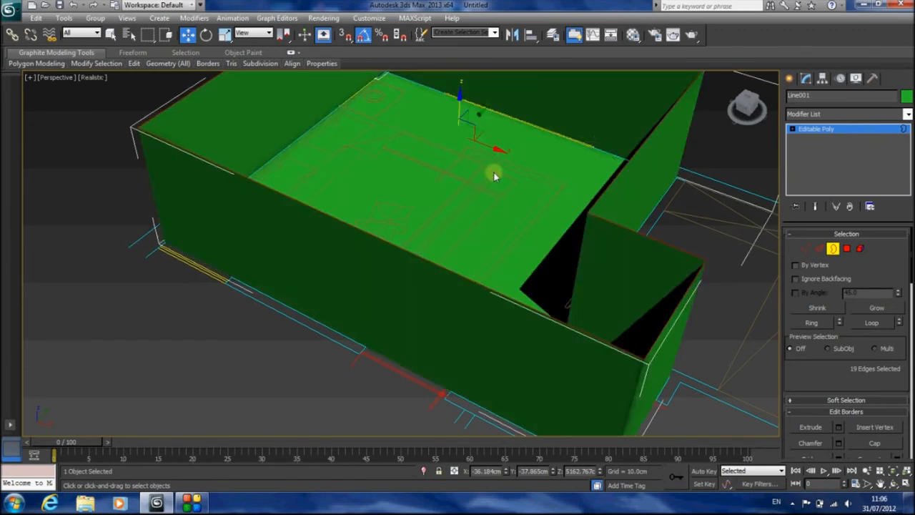
Display edged faces and extrude the walls' upper border upward once more to add a third tier.
key(F4)
middle_drag(463, 164, 459, 250)
scroll(465, 254, down, 3)
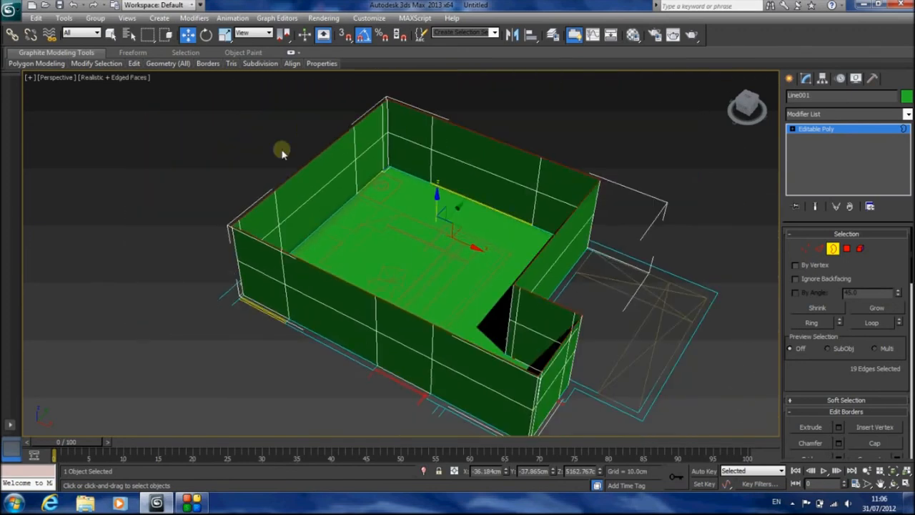
drag(435, 196, 432, 156)
alt+middle_drag(390, 205, 443, 281)
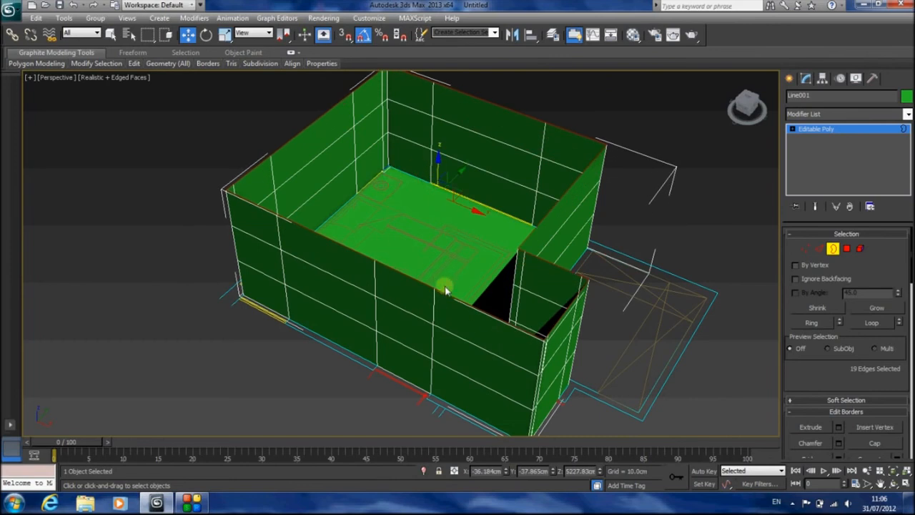
In the front view, create a reference box about 100 × 32 × 60 cm at floor level just outside the room's right wall.
key(f)
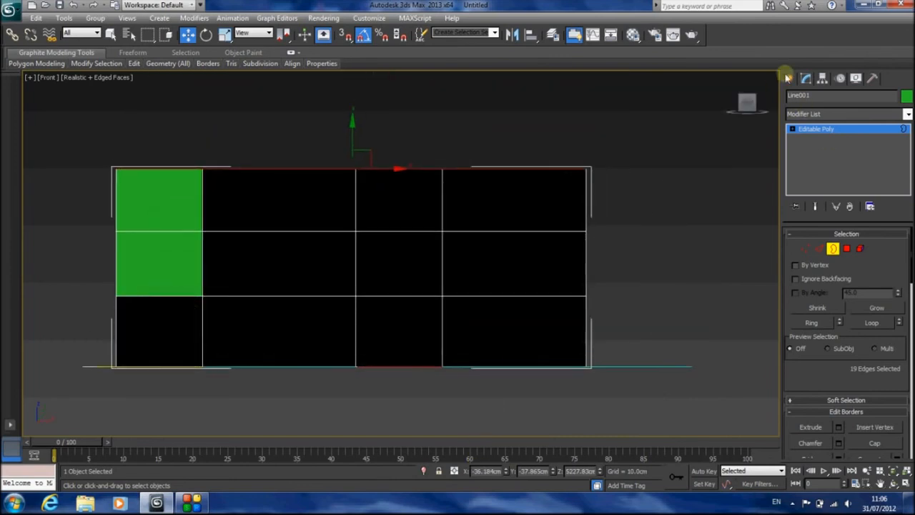
click(788, 78)
click(808, 98)
click(794, 98)
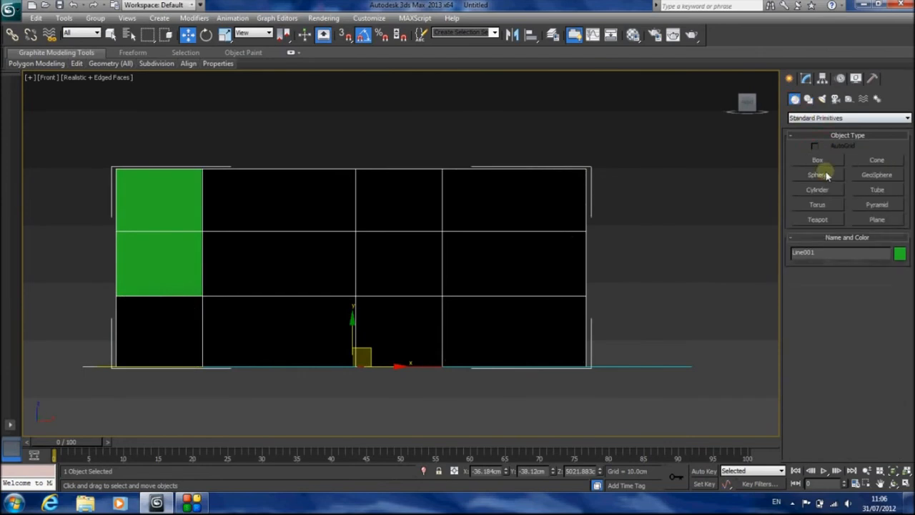
click(816, 160)
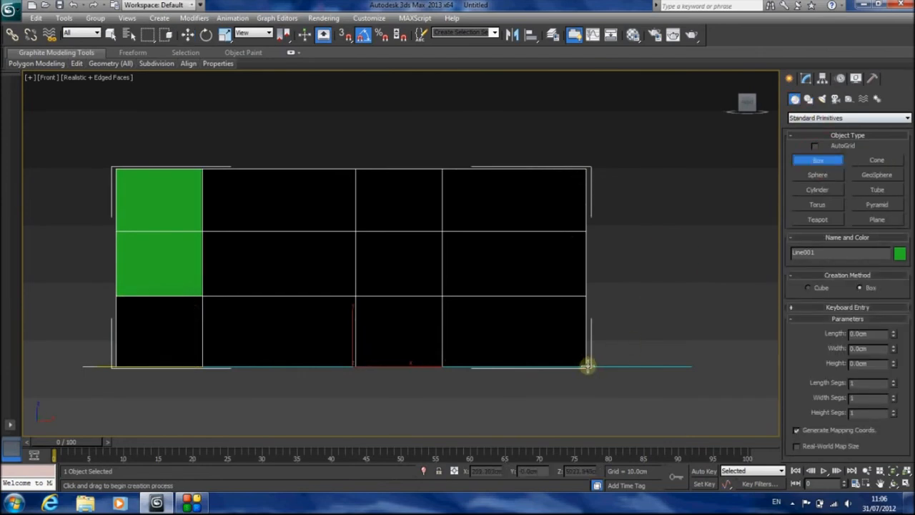
drag(587, 366, 619, 269)
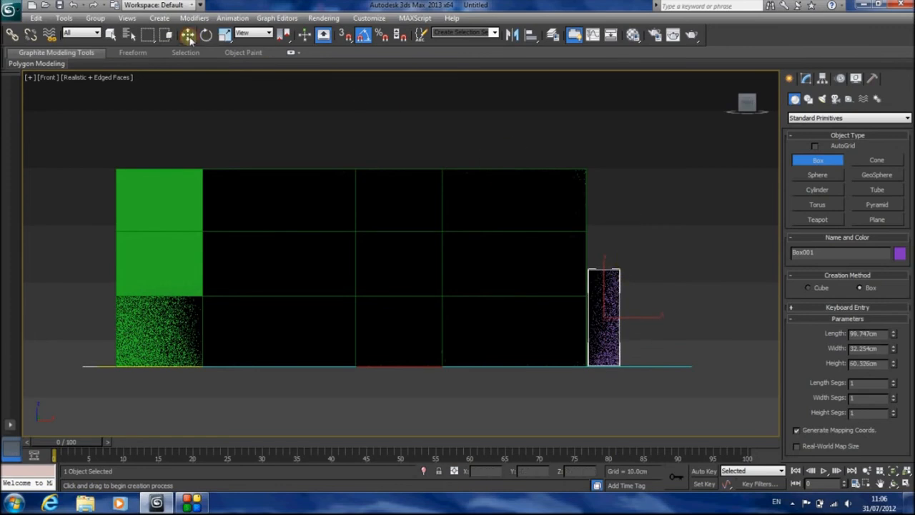
Set the reference box's length to 100 cm and lower it slightly so its base sits on the floor line.
click(187, 34)
click(806, 78)
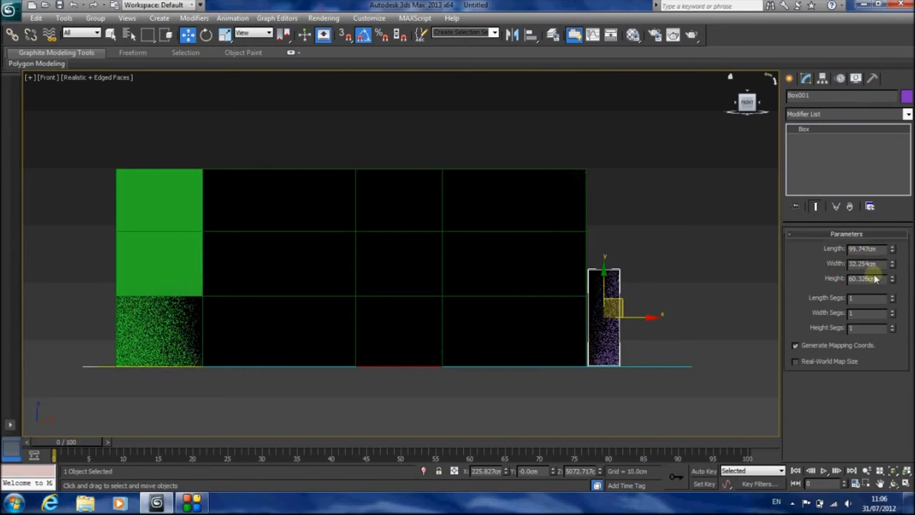
double_click(873, 248)
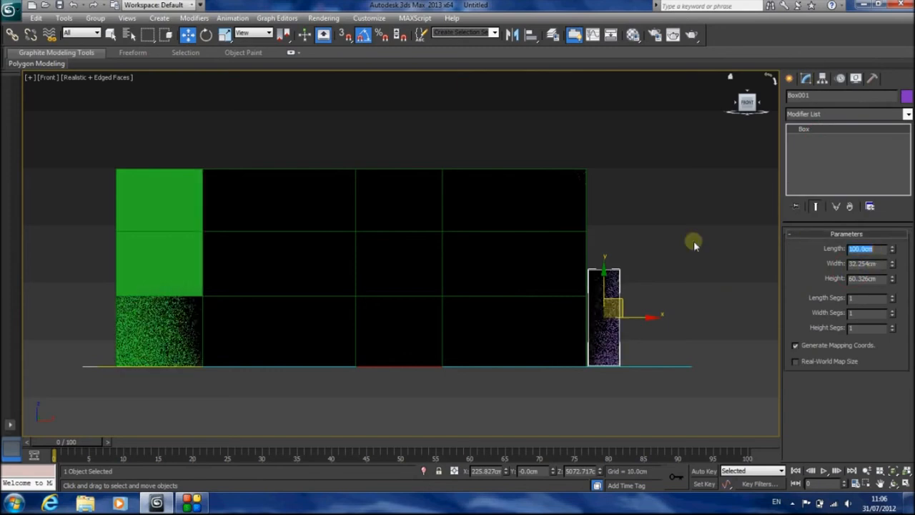
middle_drag(643, 288, 626, 265)
scroll(627, 265, up, 3)
middle_drag(658, 292, 345, 181)
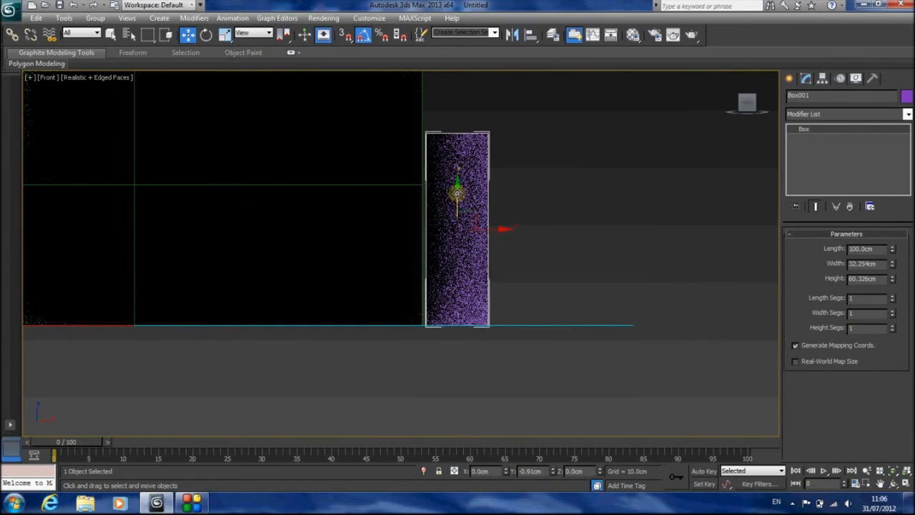
mouse_move(457, 193)
middle_down()
mouse_move(519, 335)
mouse_move(570, 351)
middle_up()
In wireframe, copy the reference box sideways, set the copy's length to 210 cm and raise its base to the floor line.
scroll(533, 357, down, 2)
key(F3)
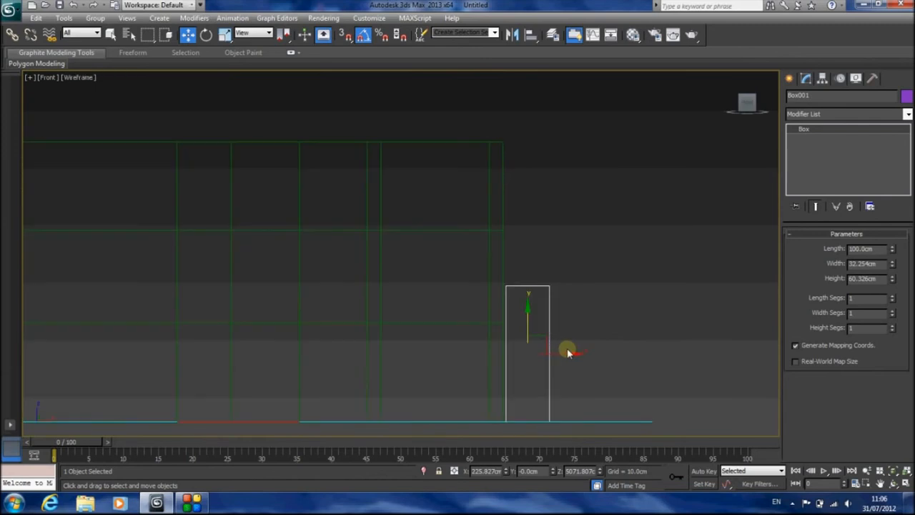
shift+drag(565, 355, 458, 352)
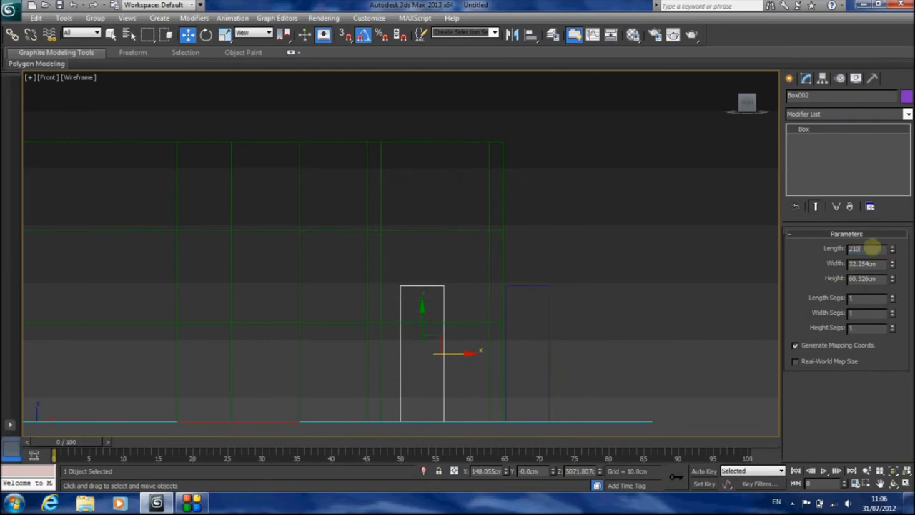
key(Return)
drag(419, 321, 425, 245)
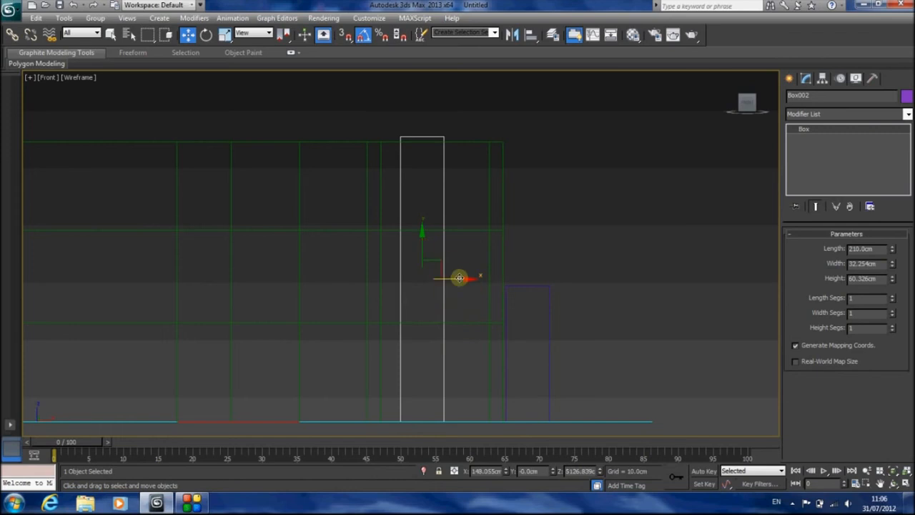
Copy the 210 cm box further left, set the new copy's length to 280 cm and raise its base to the floor line.
shift+drag(460, 278, 321, 277)
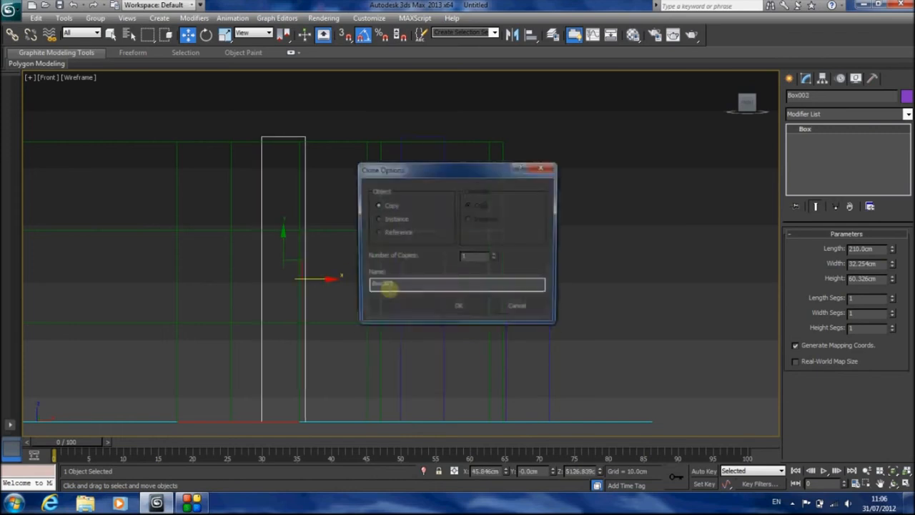
click(446, 306)
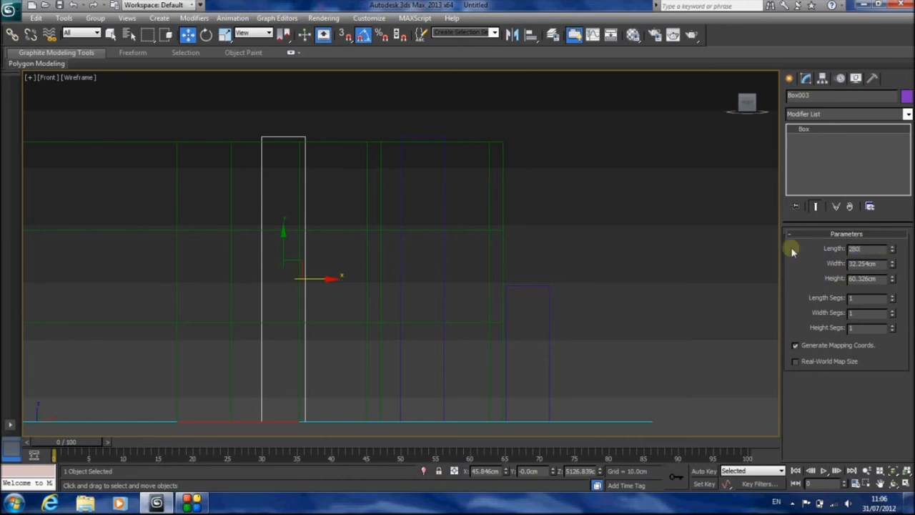
key(Return)
drag(281, 246, 283, 199)
Select the room mesh's three upper vertex rows and raise them until the lowest is level with the 100 cm box's top.
click(368, 176)
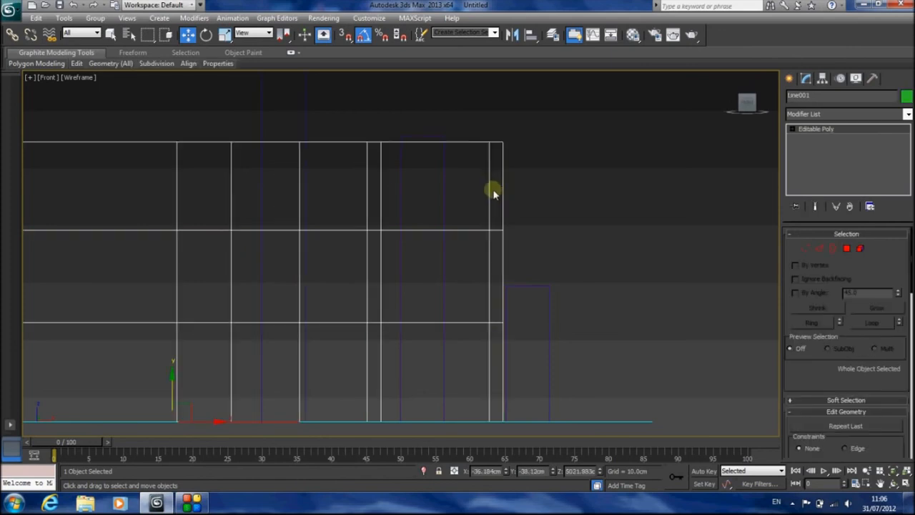
click(805, 249)
scroll(416, 211, down, 5)
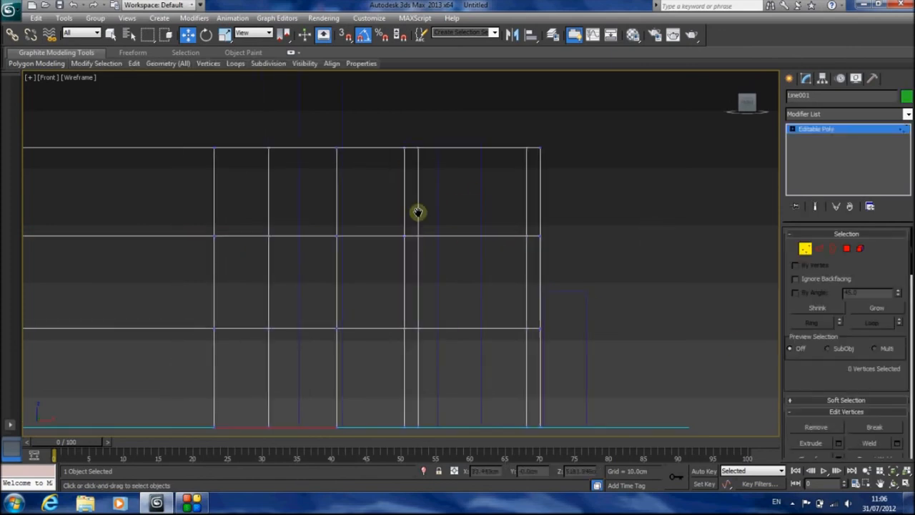
drag(218, 315, 218, 314)
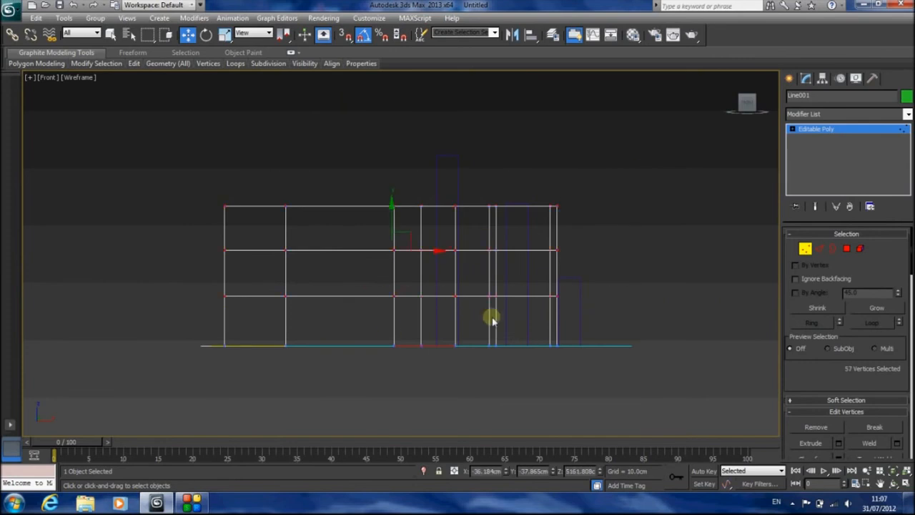
scroll(551, 306, up, 3)
middle_drag(551, 306, 241, 188)
drag(253, 175, 259, 139)
Select the two upper vertex rows and raise them until the lower one is level with the 210 cm box's top.
scroll(400, 160, down, 3)
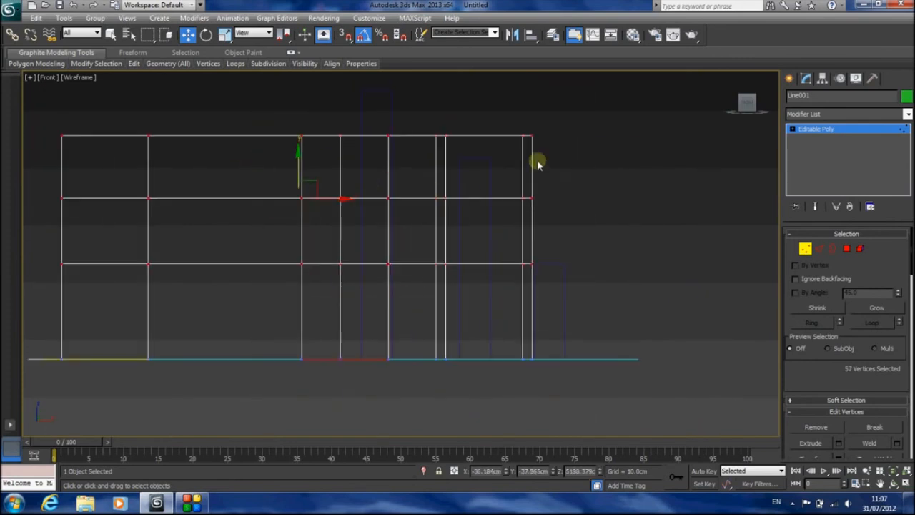
mouse_move(609, 95)
mouse_down()
mouse_move(106, 218)
mouse_move(57, 219)
mouse_up()
scroll(326, 243, up, 3)
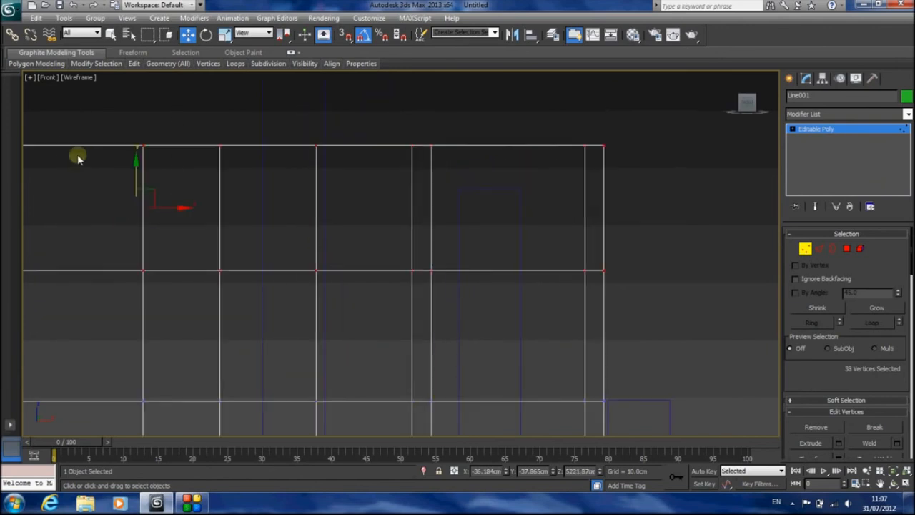
drag(133, 181, 149, 97)
Select the walls' top vertex row, align it with the 280 cm box's top and leave vertex editing.
scroll(416, 314, down, 4)
drag(655, 173, 77, 245)
scroll(390, 243, up, 4)
drag(317, 168, 321, 157)
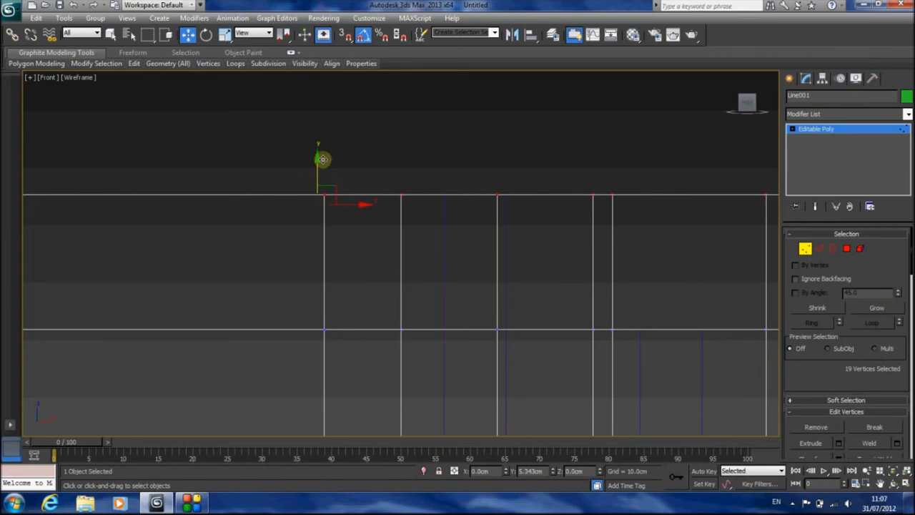
click(805, 250)
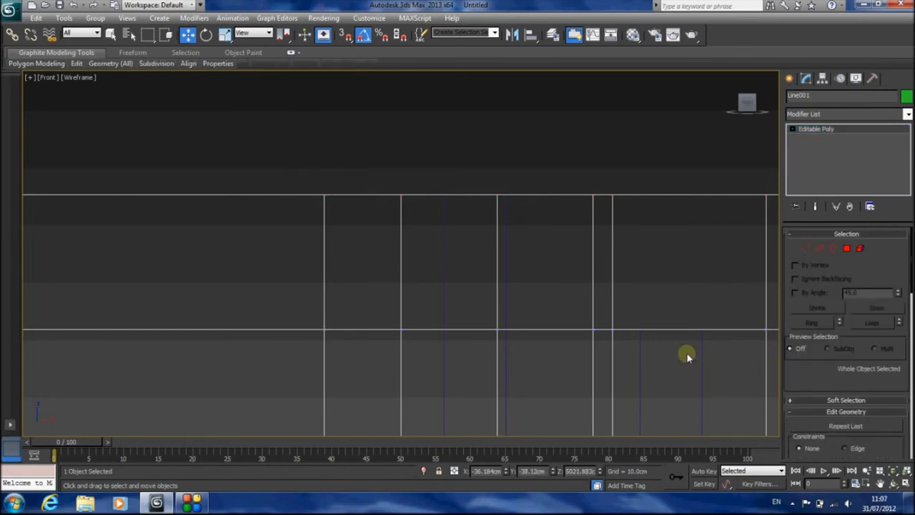
Delete the three reference boxes, leaving only the room mesh and the plan.
click(702, 352)
key(Delete)
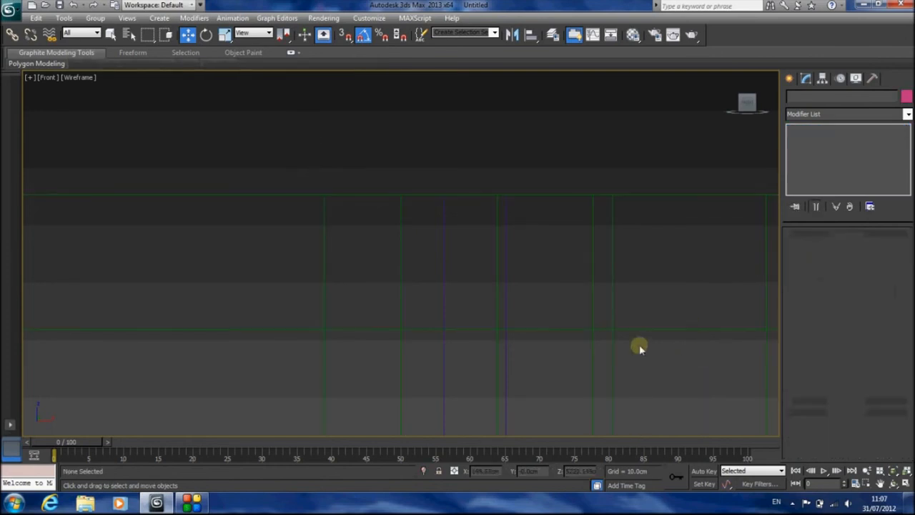
click(504, 281)
key(Delete)
middle_drag(566, 316, 286, 96)
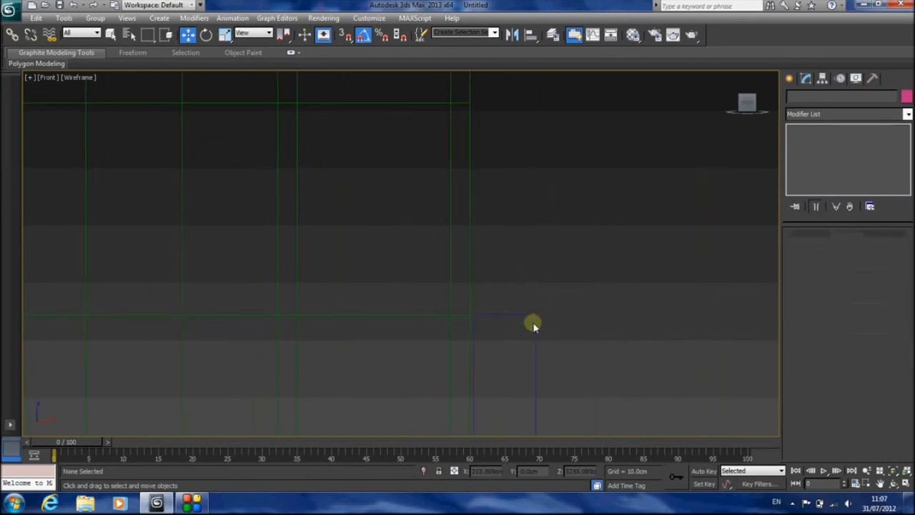
click(531, 313)
key(Delete)
middle_drag(531, 313, 568, 331)
Examine the room walls in a shaded perspective view orbited to look down from above.
key(p)
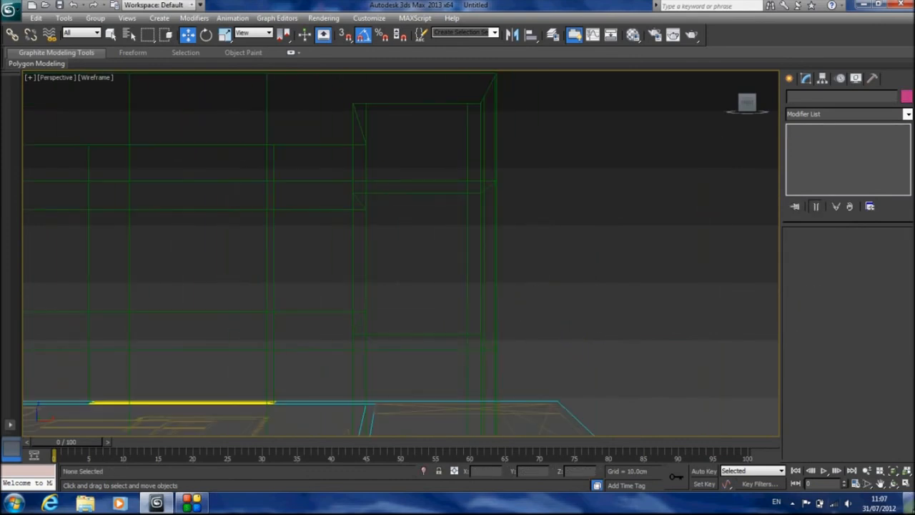
click(893, 482)
drag(472, 271, 429, 294)
key(F3)
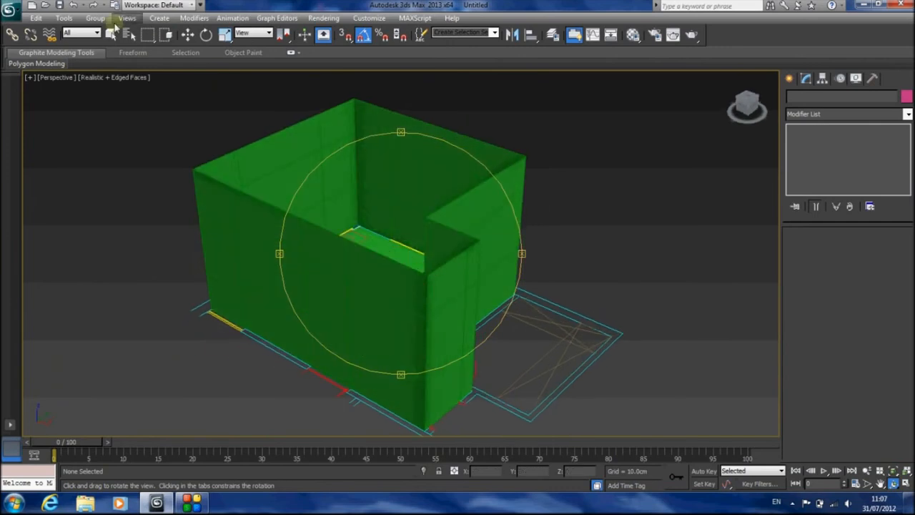
Select the room mesh and set its object color to black.
click(112, 36)
click(343, 193)
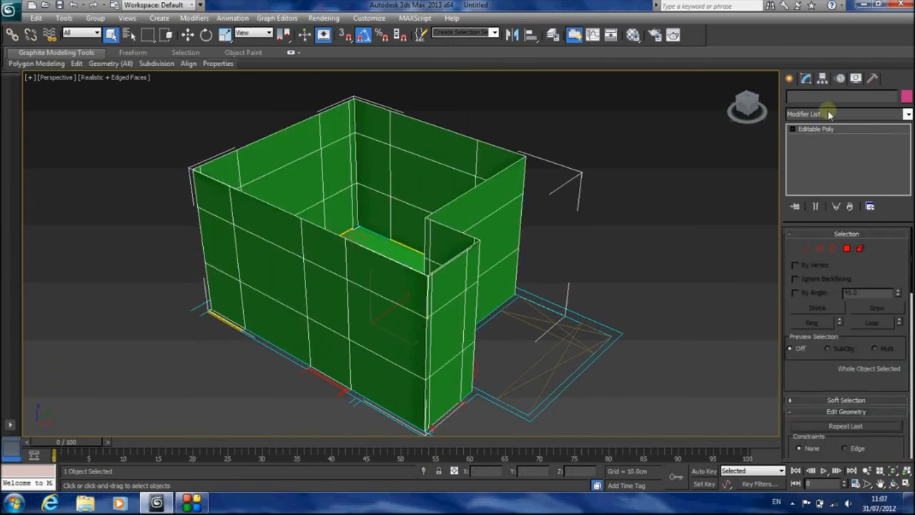
click(905, 96)
click(573, 277)
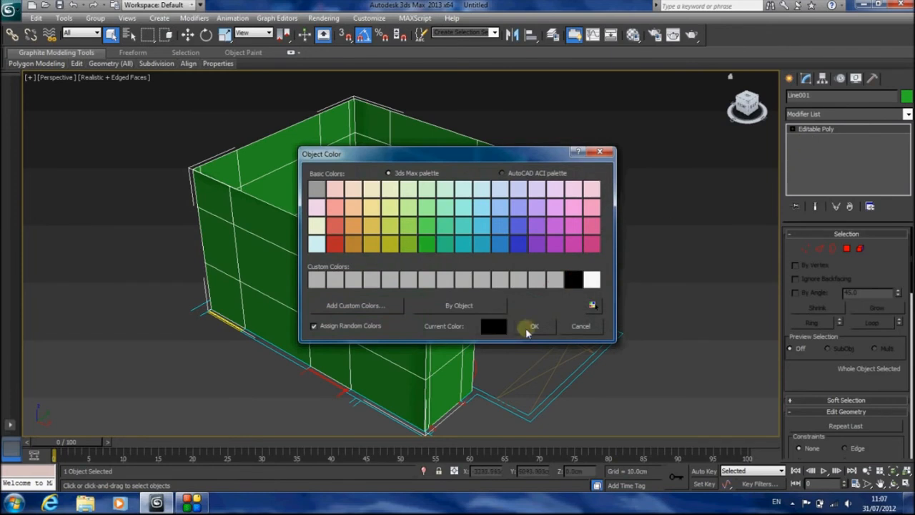
click(529, 325)
Assign the 01 - Default material to the room mesh and close the Material Editor.
click(633, 34)
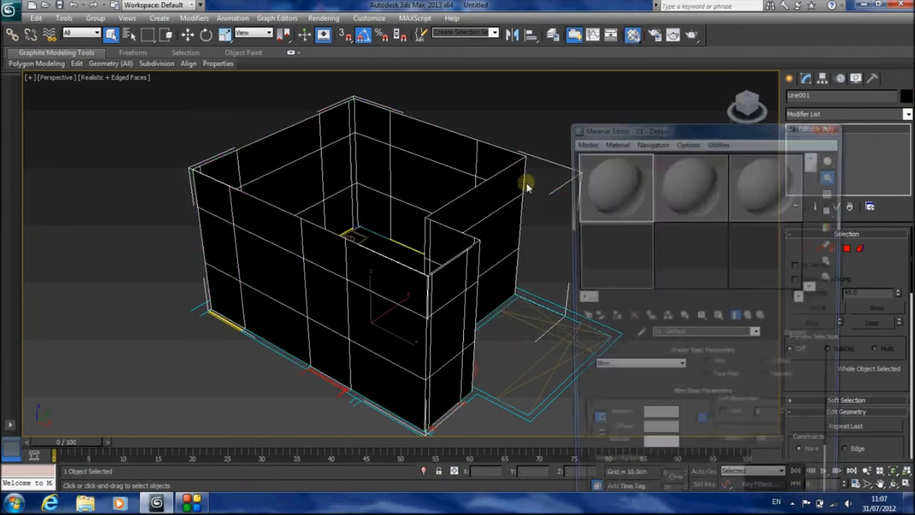
click(611, 318)
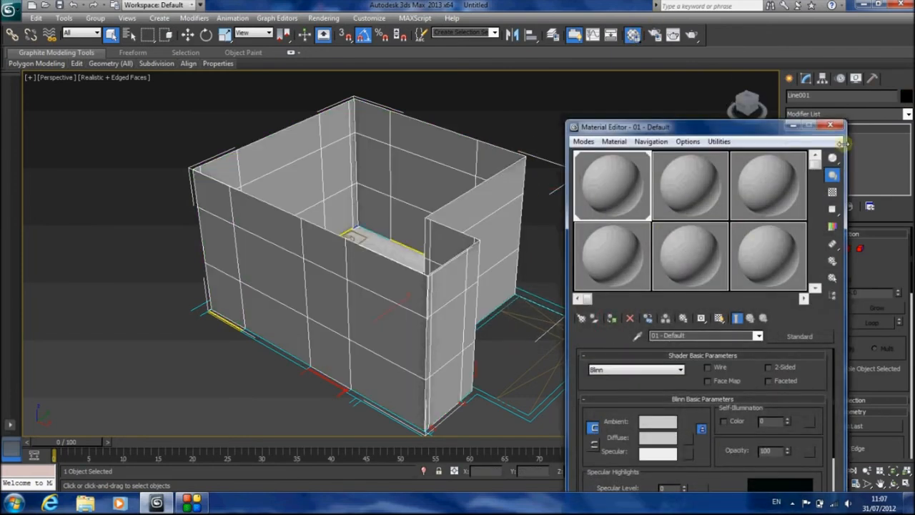
click(831, 125)
Select the lower and middle wall polygons at the entrance doorway and at the red-marked doorway in the long wall.
click(846, 248)
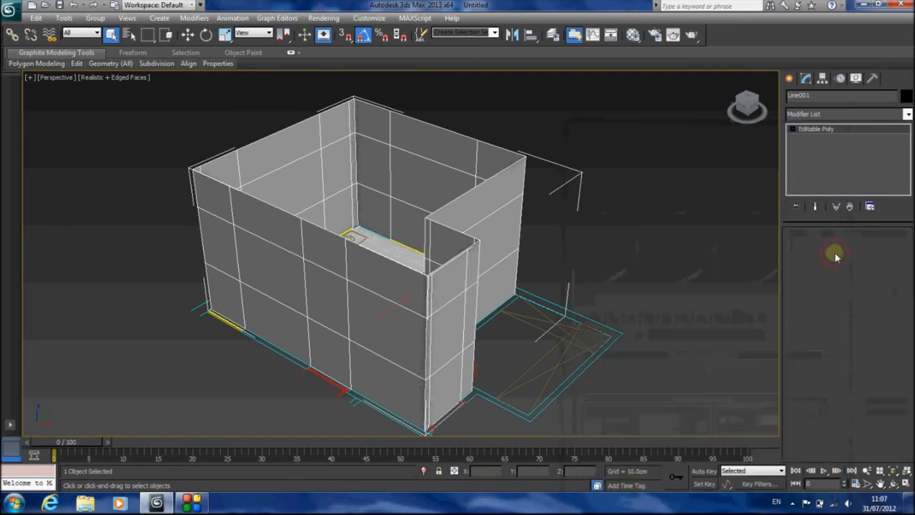
middle_drag(586, 321, 568, 234)
scroll(568, 234, up, 3)
click(492, 172)
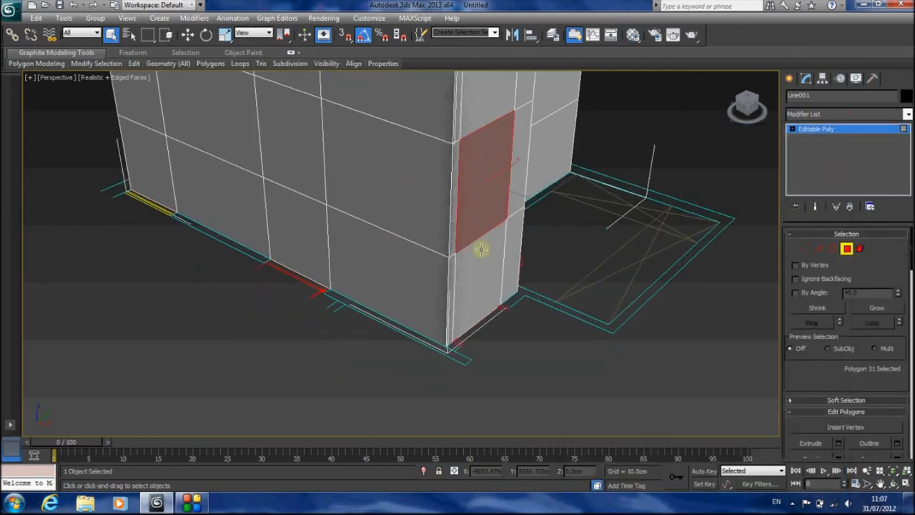
ctrl+click(483, 254)
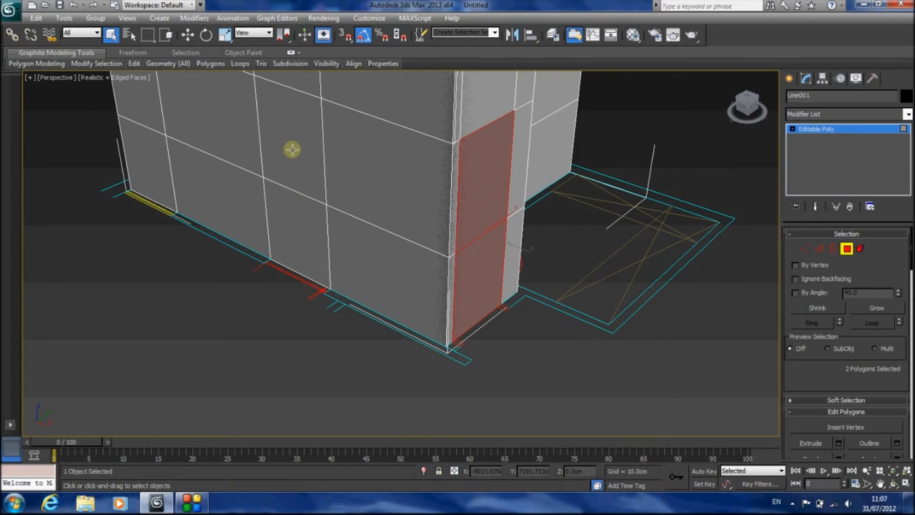
ctrl+click(288, 191)
ctrl+click(292, 233)
Add the two polygons of the third doorway, beside the adjoining room, to the polygon selection.
alt+middle_drag(374, 227, 421, 350)
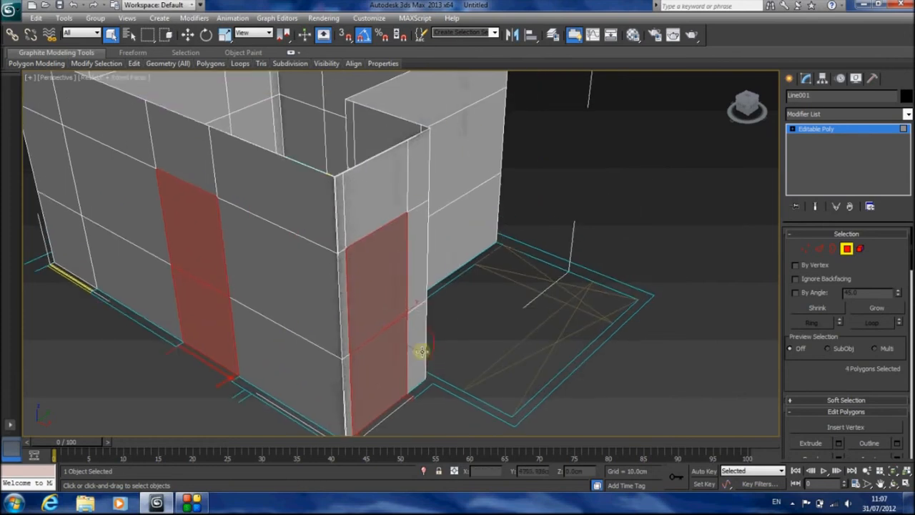
click(885, 484)
drag(400, 229, 365, 169)
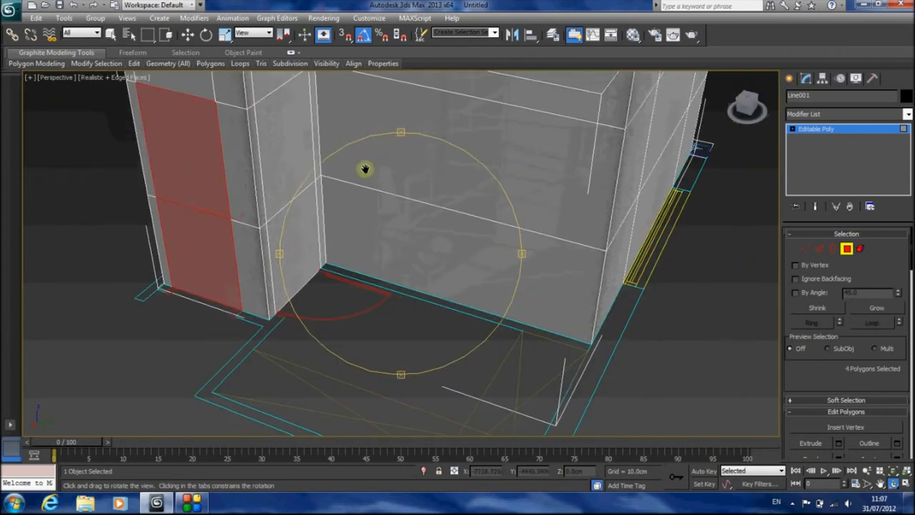
click(128, 35)
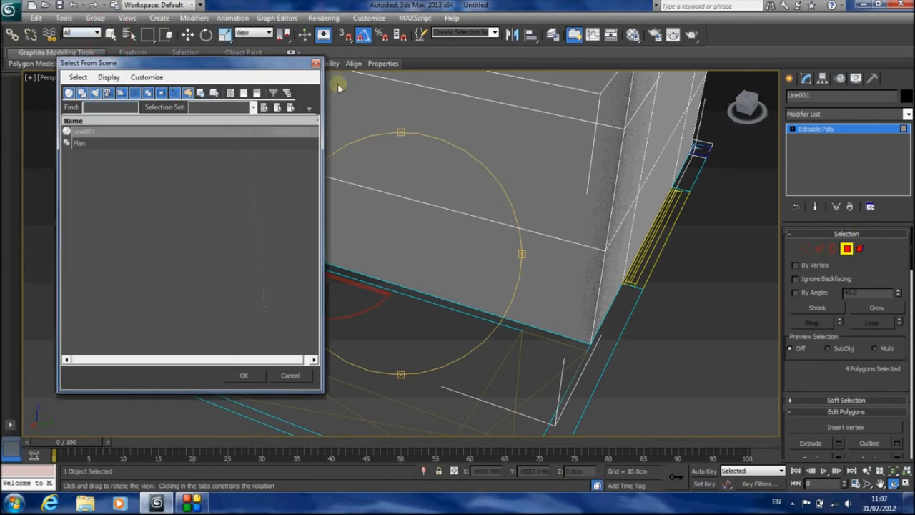
click(316, 63)
key(q)
ctrl+click(286, 140)
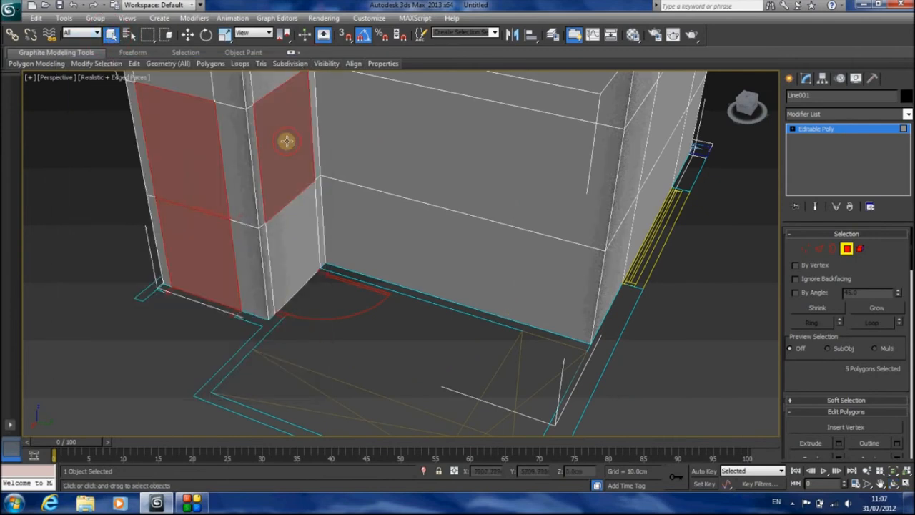
ctrl+click(296, 227)
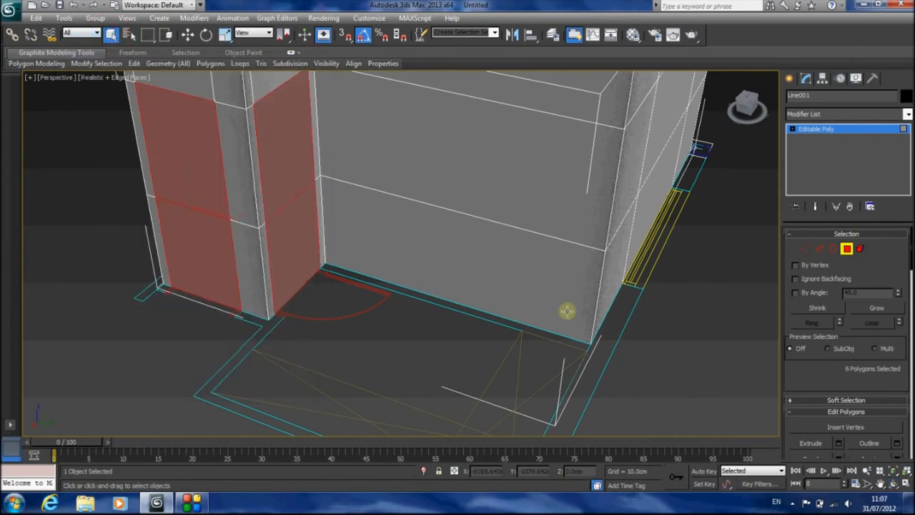
Extrude the six doorway polygons by -10 cm to match the wall thickness on the plan.
key(t)
middle_drag(554, 331, 386, 375)
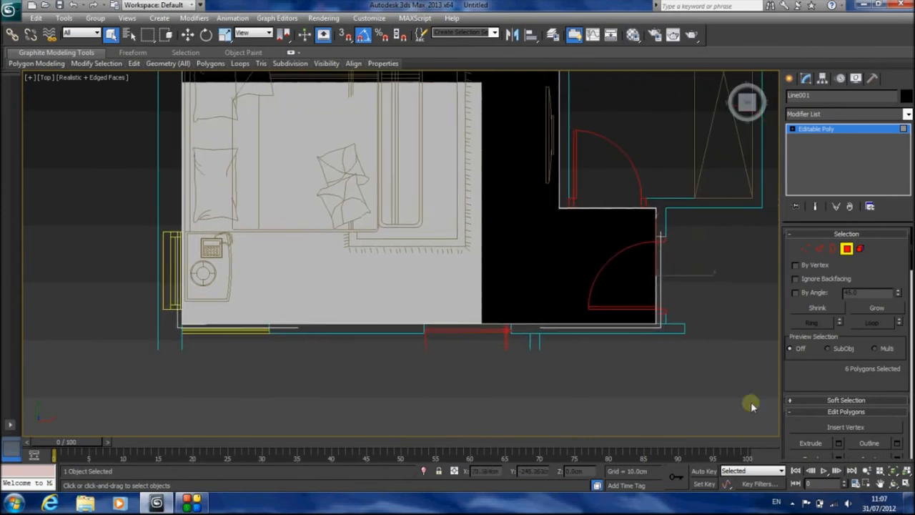
click(838, 442)
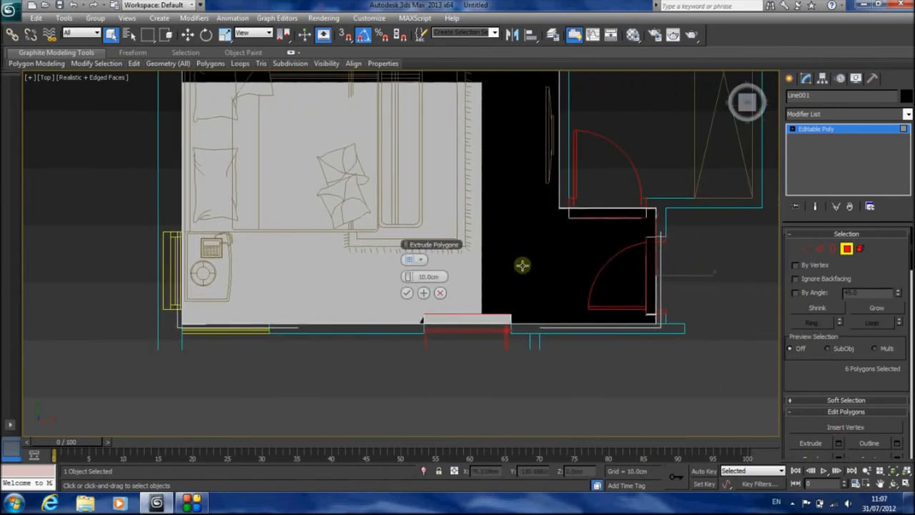
click(429, 276)
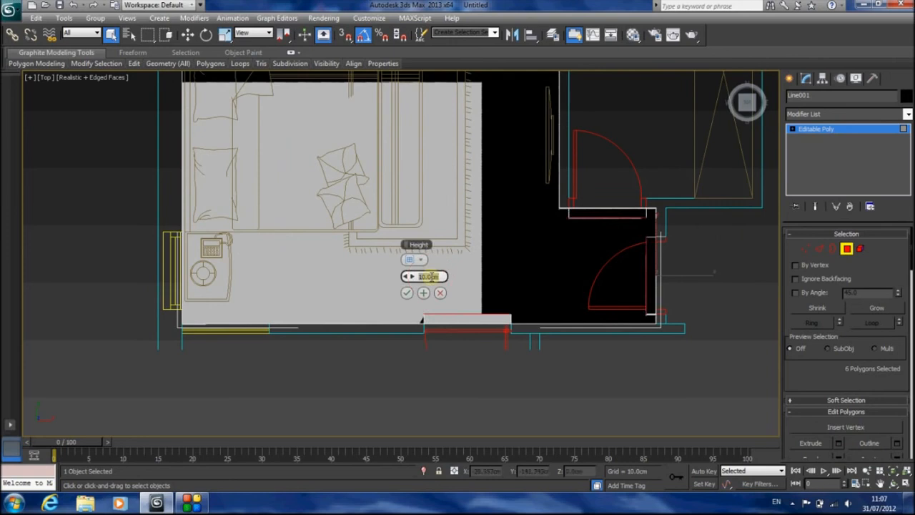
text(270)
key(Return)
click(427, 276)
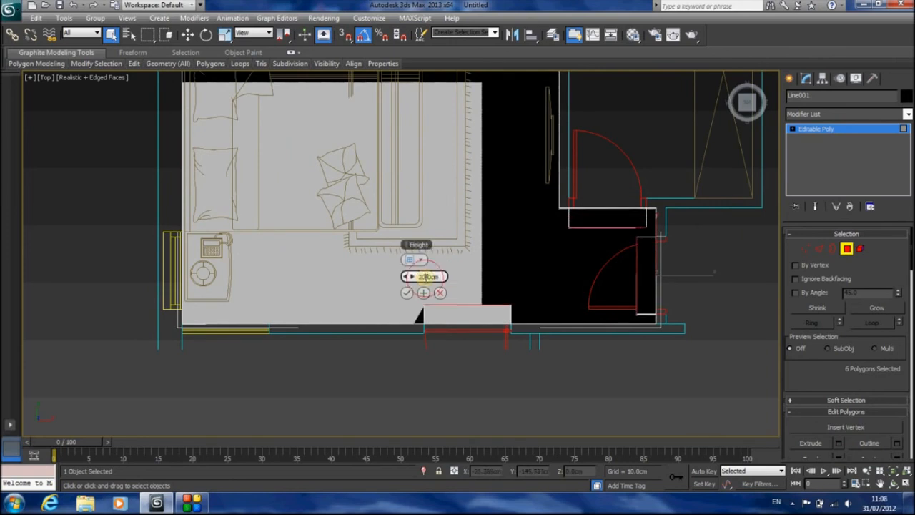
text(-20)
key(Return)
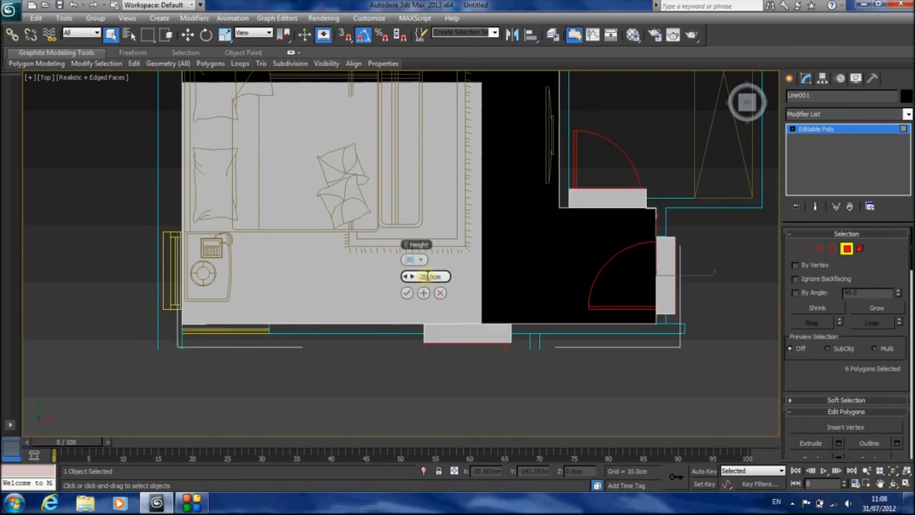
click(431, 278)
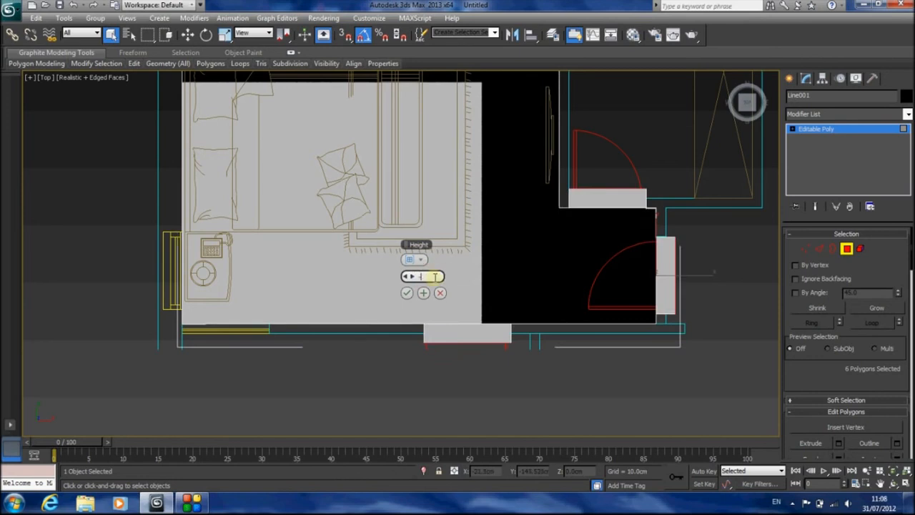
text(-10)
key(Return)
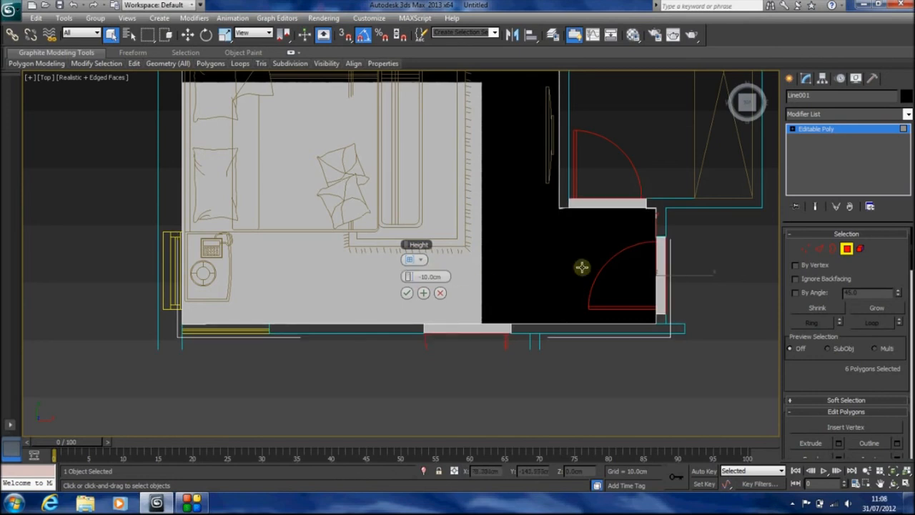
click(406, 293)
Delete the extruded doorway polygons in the perspective view to open the three doorways.
key(p)
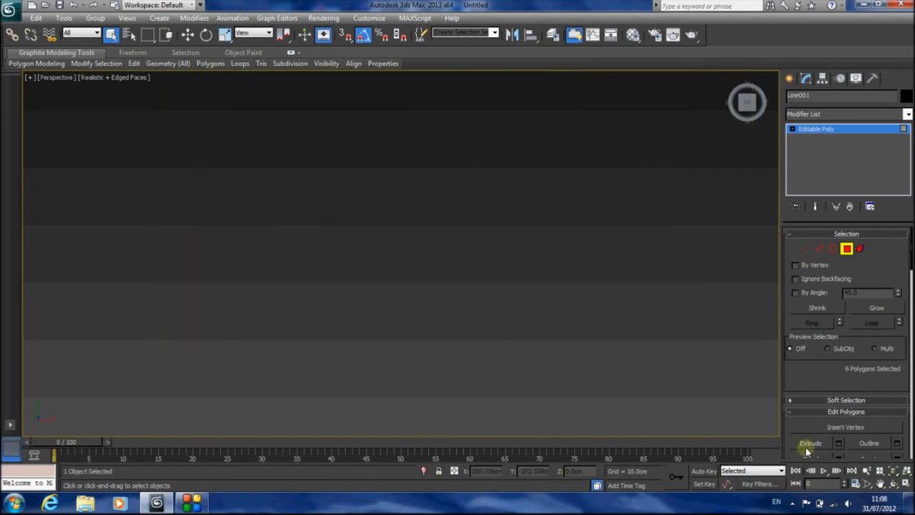
click(893, 472)
click(892, 483)
drag(455, 285, 335, 292)
key(Delete)
Extrude the two wall polygons above the wide yellow window line by -20 cm and delete them to open the wall.
middle_drag(411, 284, 325, 286)
click(110, 35)
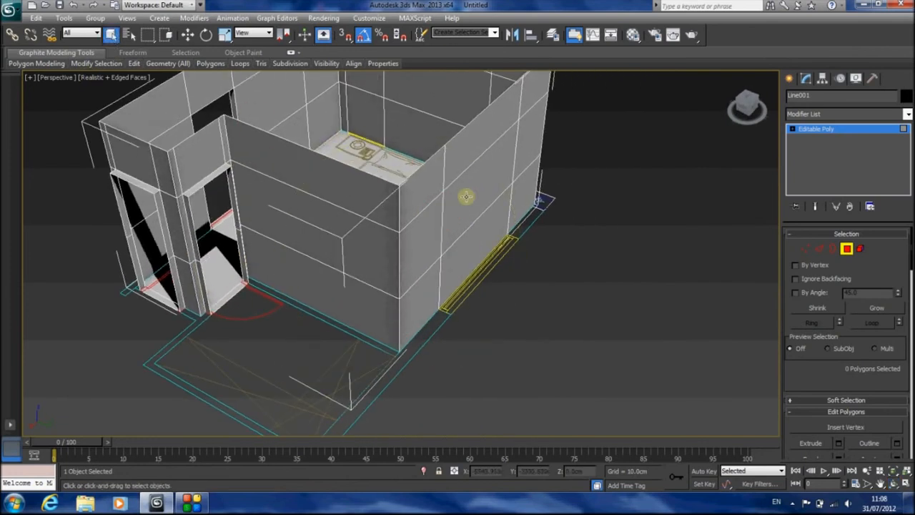
click(466, 195)
ctrl+click(479, 236)
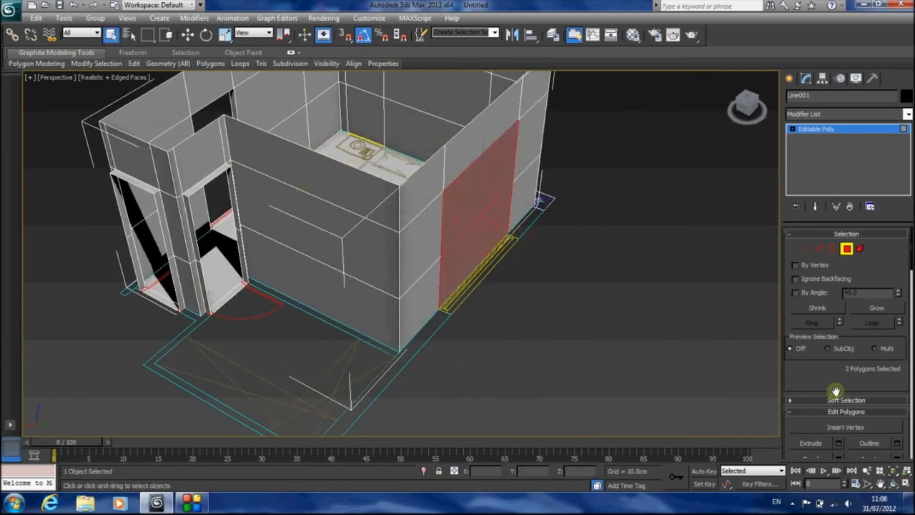
click(838, 443)
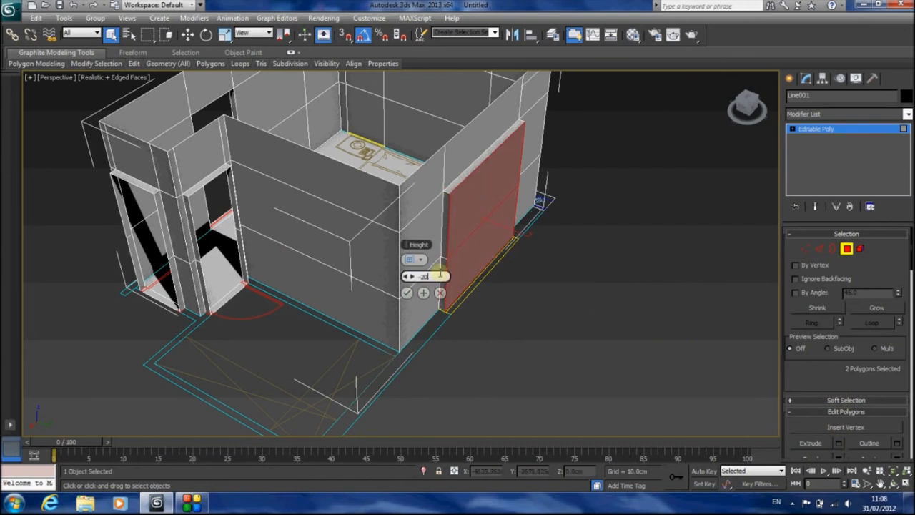
text(-20)
key(Return)
click(406, 292)
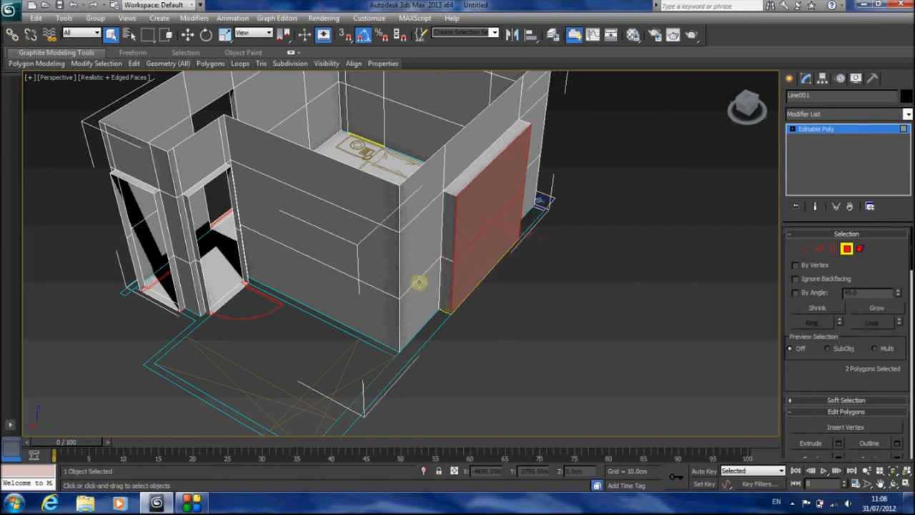
key(Delete)
Select the middle-row polygons of both windows in the wall behind the bed and extrude them by -25 cm.
alt+middle_drag(466, 270, 417, 347)
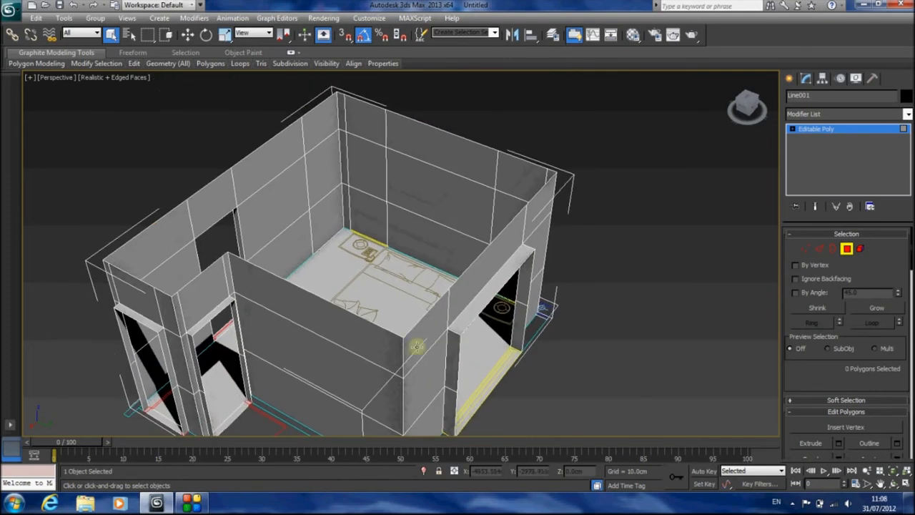
click(375, 180)
ctrl+click(500, 207)
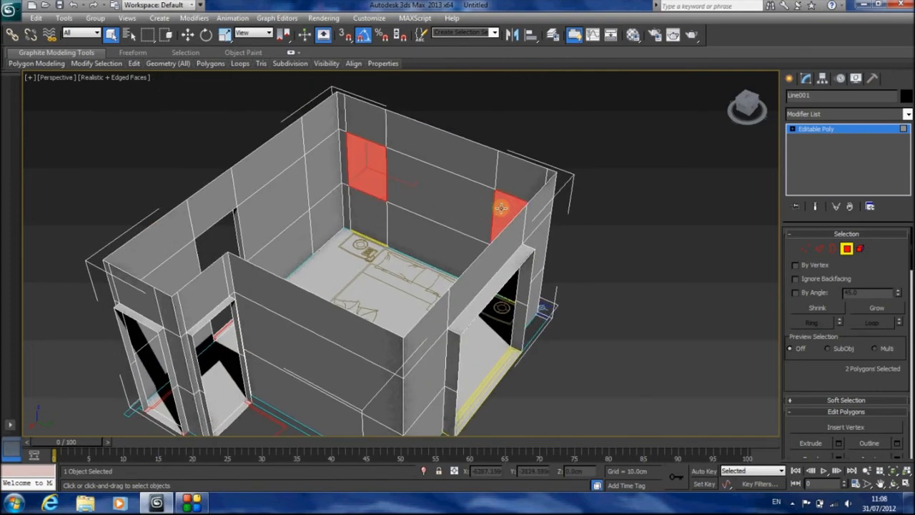
key(t)
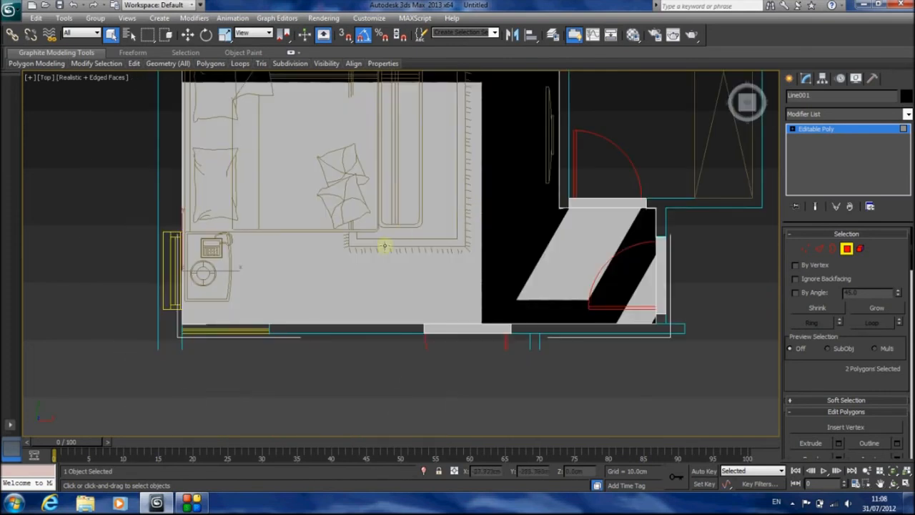
click(838, 443)
click(443, 276)
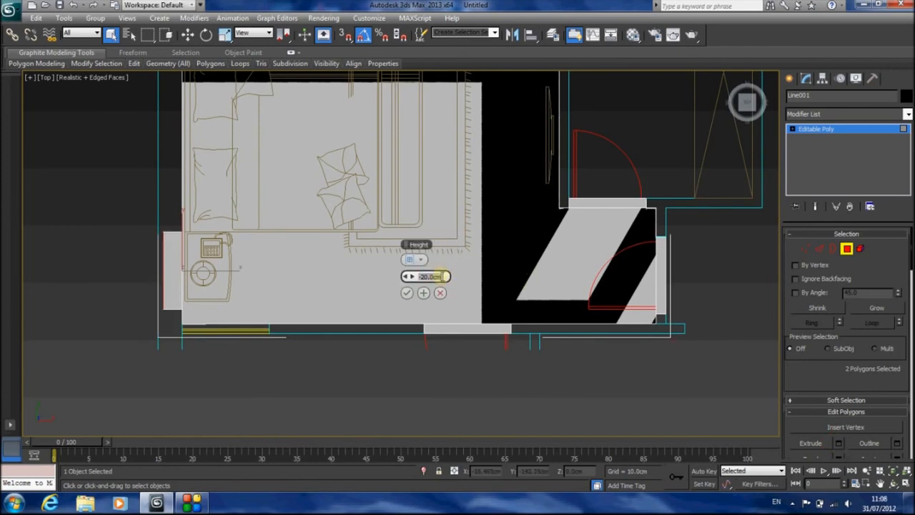
text(-20)
key(Return)
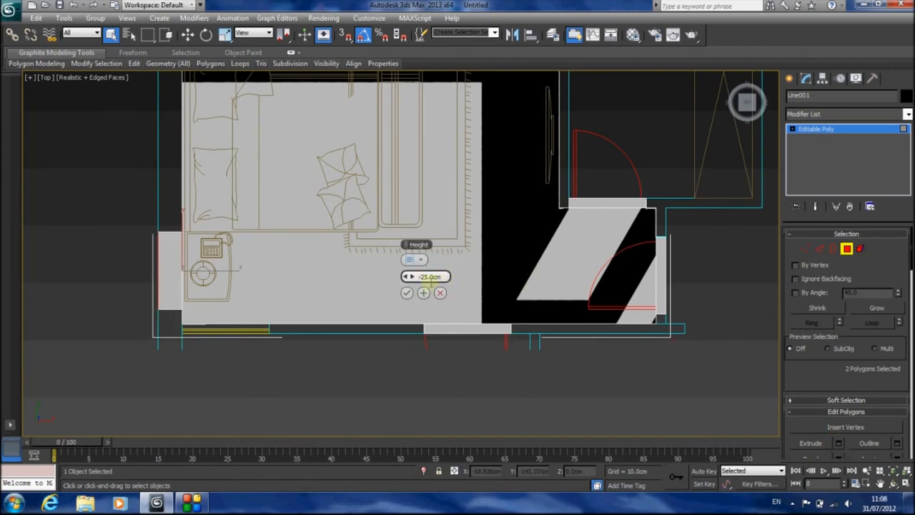
click(406, 292)
Delete the two extruded window polygons behind the bed to open the windows.
key(p)
click(890, 471)
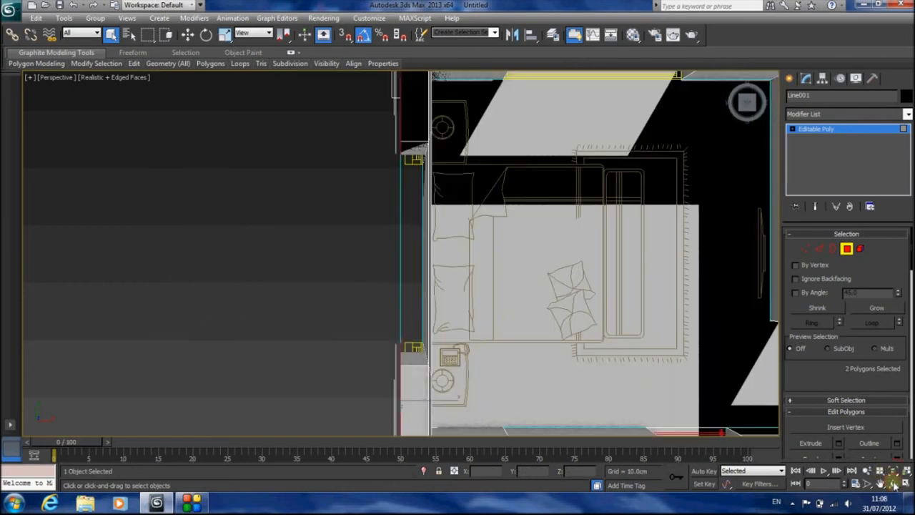
click(893, 483)
drag(392, 219, 288, 168)
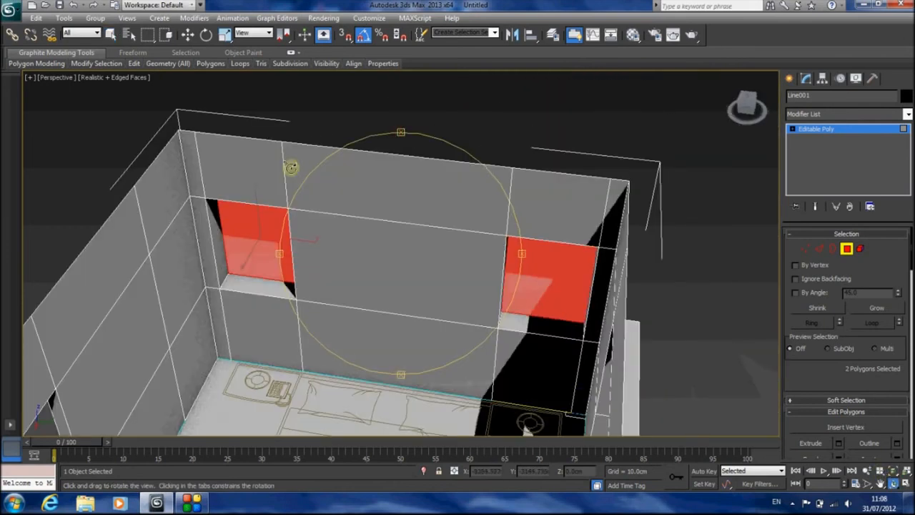
key(Delete)
Leave polygon editing, select the border along the walls' top edge and cap it to form the ceiling.
drag(373, 224, 494, 290)
scroll(361, 249, down, 5)
middle_drag(446, 306, 455, 191)
scroll(431, 227, up, 3)
mouse_move(431, 224)
mouse_down()
mouse_move(424, 247)
mouse_move(433, 236)
mouse_up()
scroll(429, 251, down, 3)
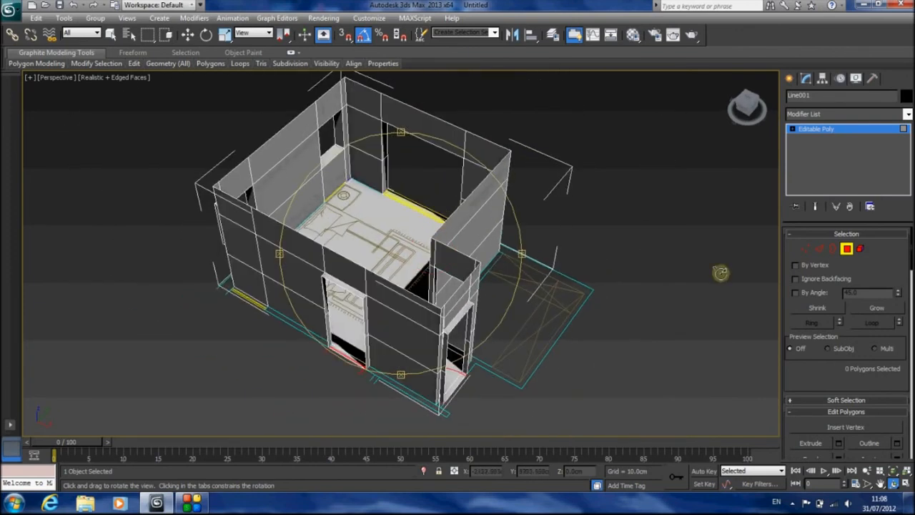
click(847, 248)
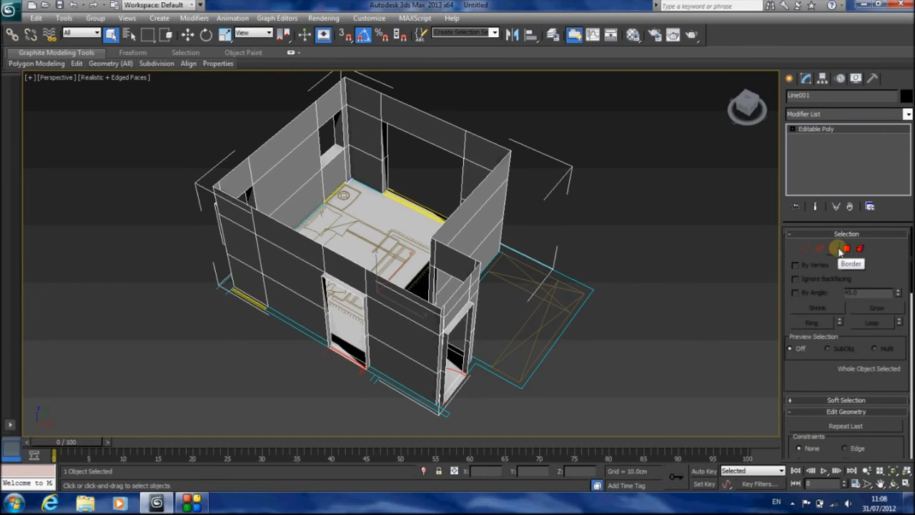
click(840, 249)
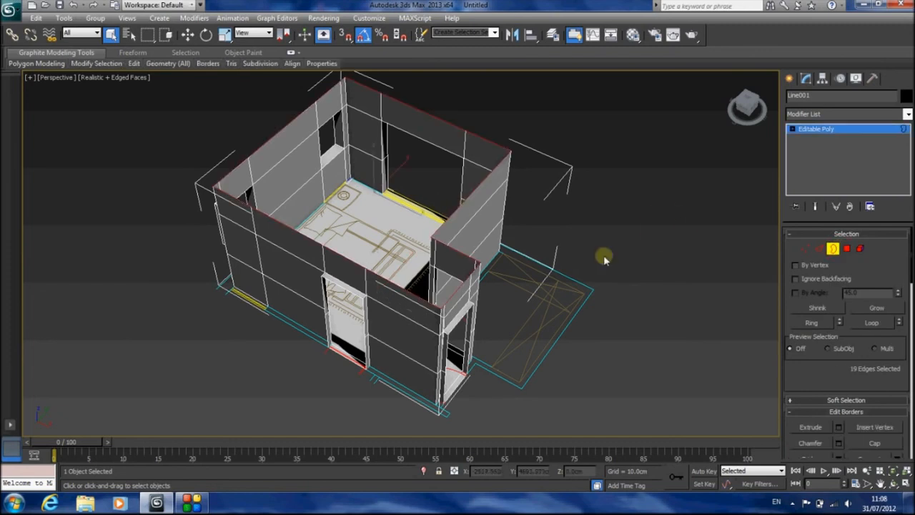
click(875, 443)
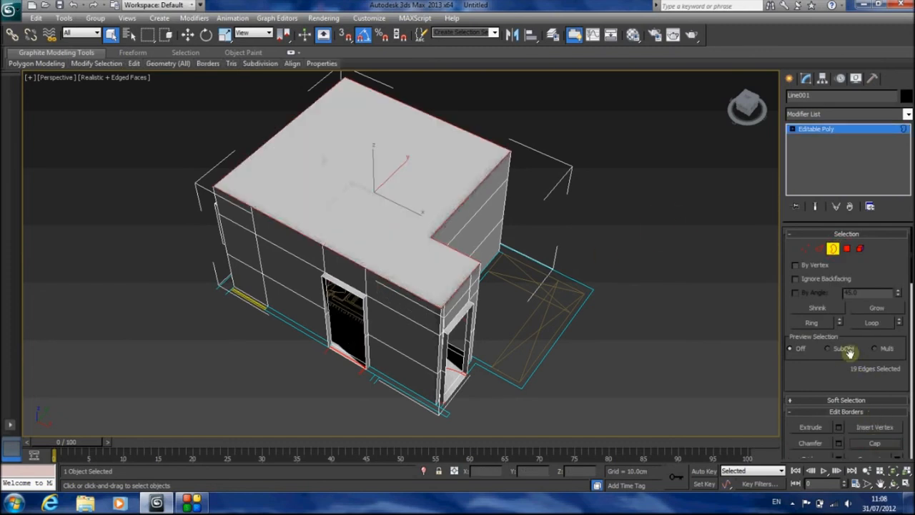
Detach the ceiling polygon as a separate object named Seeling and rename the remaining room object as Walls.
click(848, 250)
click(425, 177)
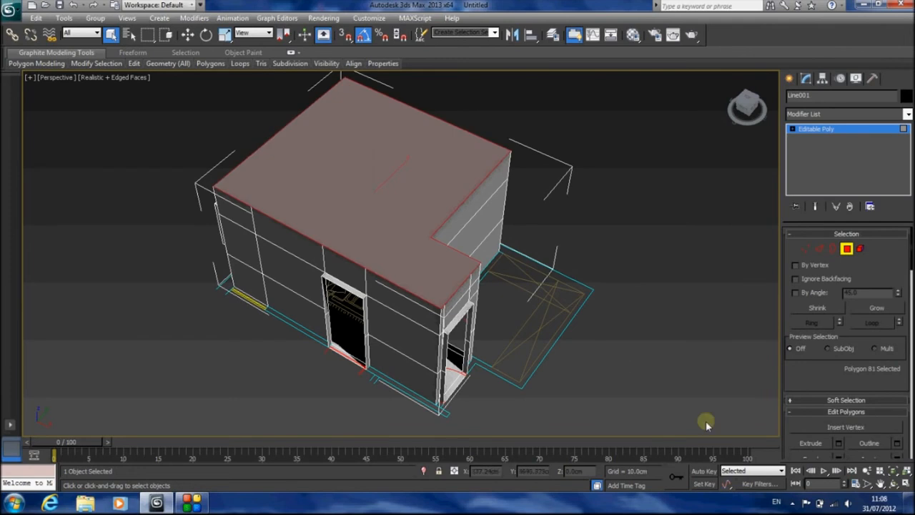
scroll(805, 372, down, 10)
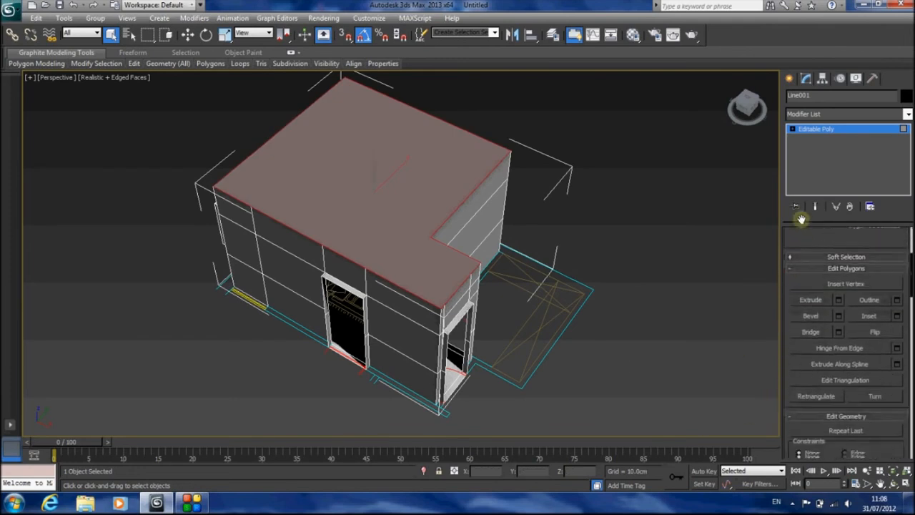
click(874, 403)
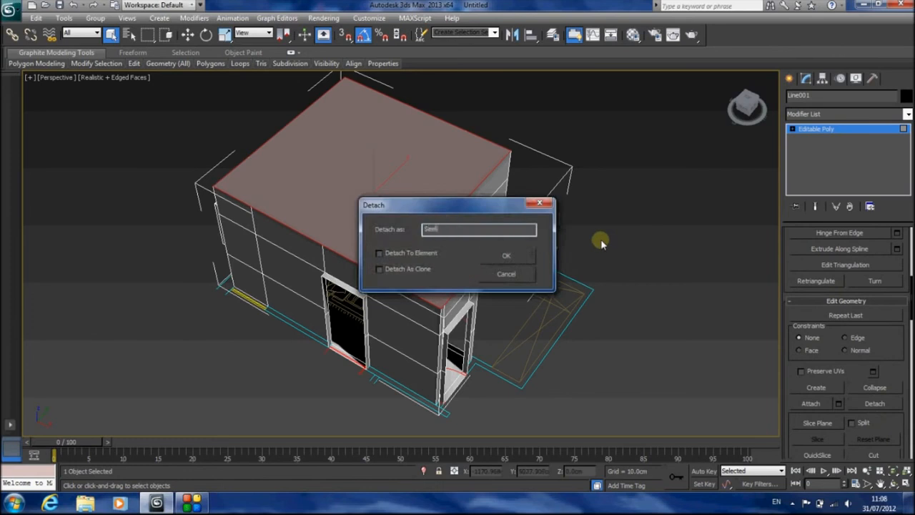
text(Seeling)
key(Return)
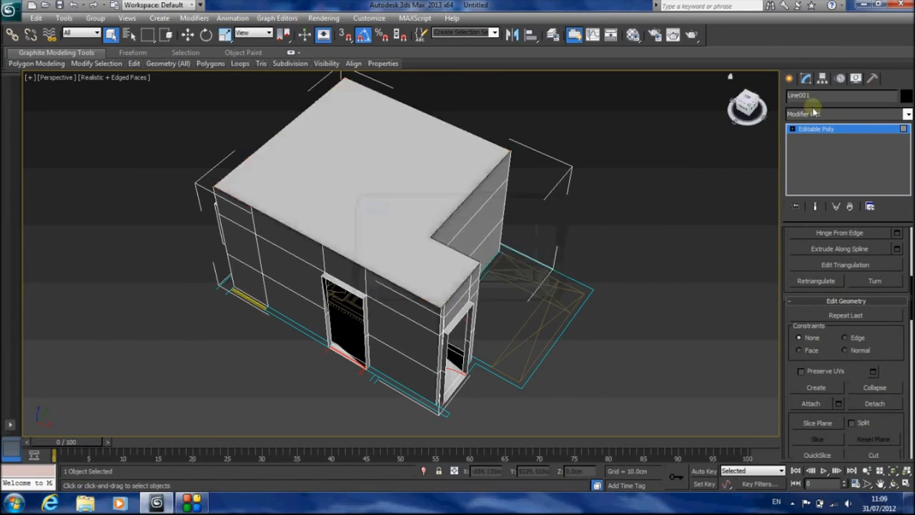
click(841, 130)
click(820, 95)
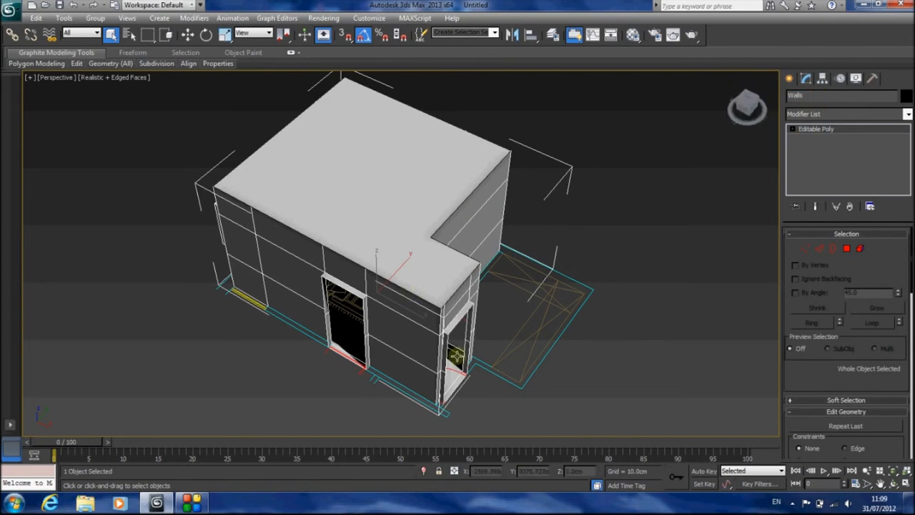
Select only the floor polygons of Walls, without the upright wall faces, and detach them as a separate object named Floor.
key(f)
scroll(547, 333, down, 2)
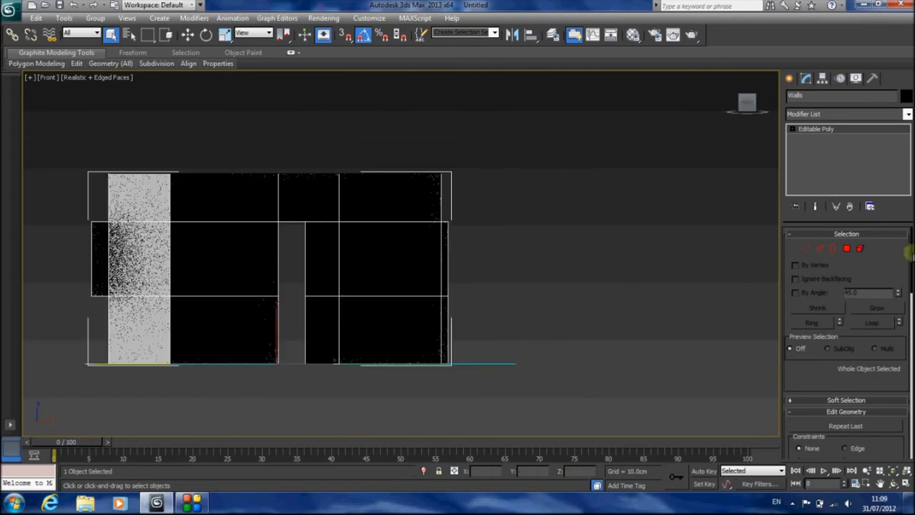
click(846, 248)
drag(541, 338, 85, 403)
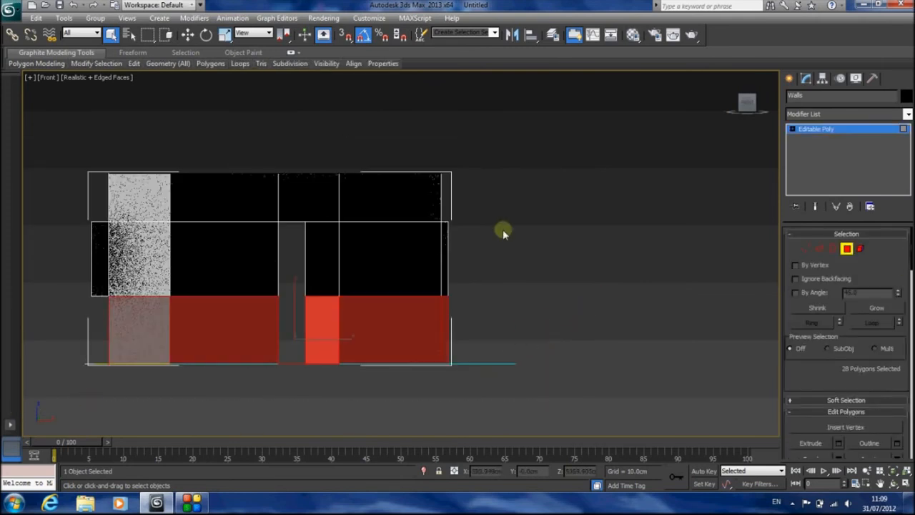
alt+drag(536, 137, 52, 327)
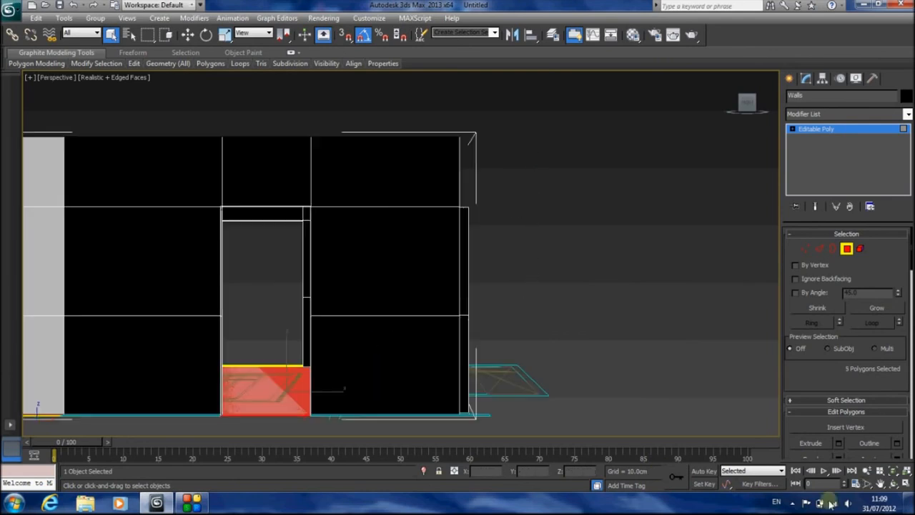
click(893, 470)
click(892, 483)
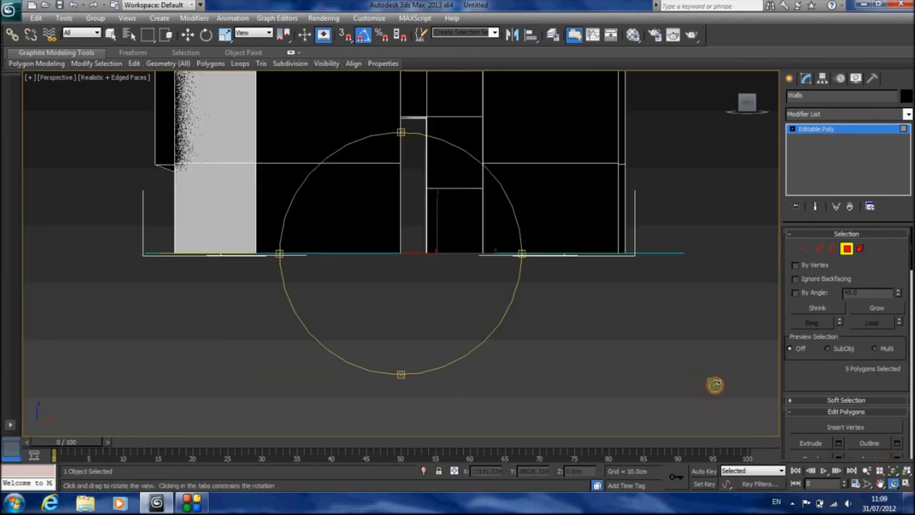
drag(428, 248, 370, 290)
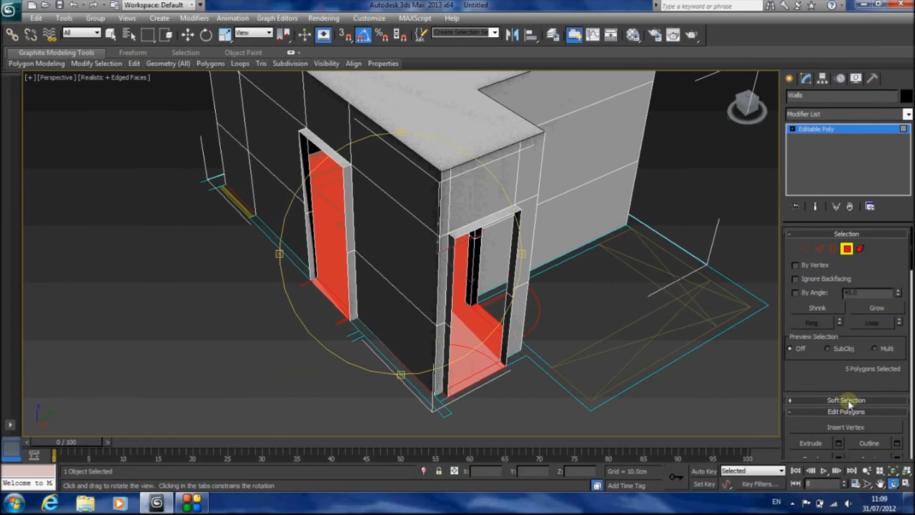
drag(816, 381, 822, 147)
click(879, 430)
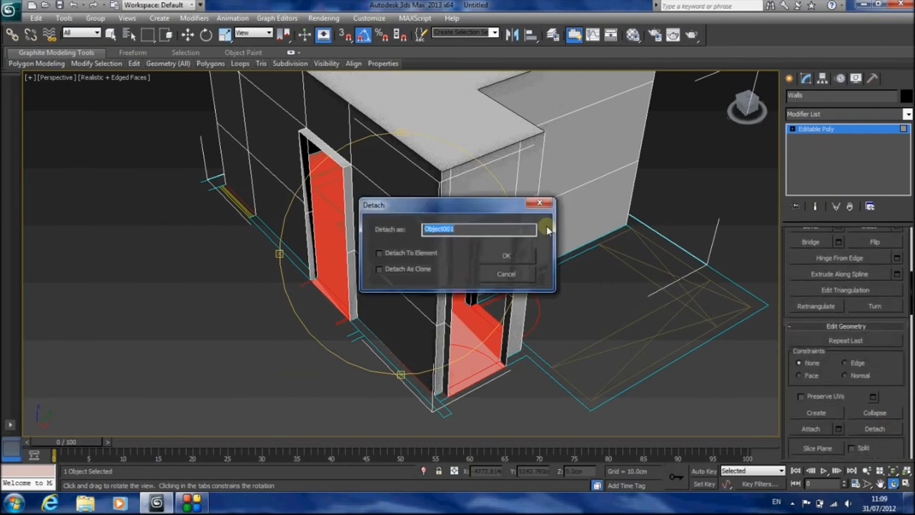
text(Floor)
key(Return)
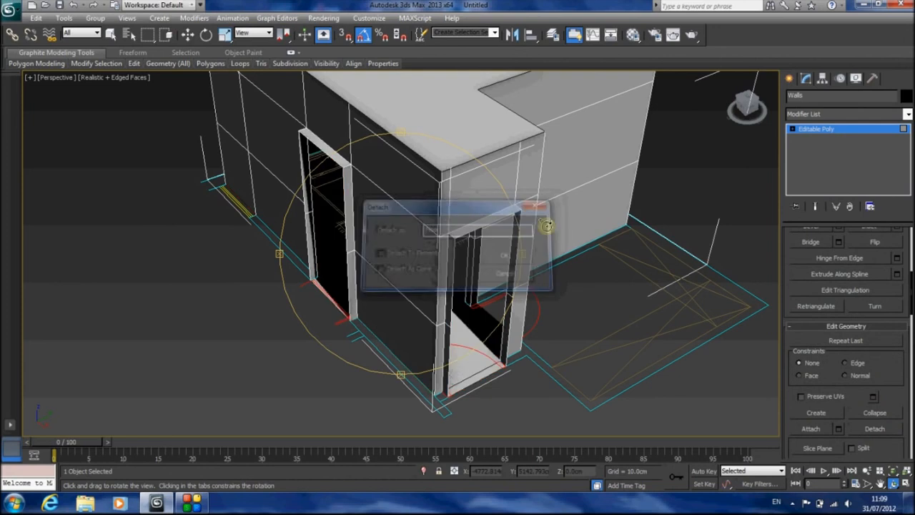
click(811, 133)
Show the whole room from the top and change the viewport shading from Realistic to Shaded.
middle_drag(433, 149, 449, 258)
scroll(451, 254, down, 5)
scroll(455, 252, up, 2)
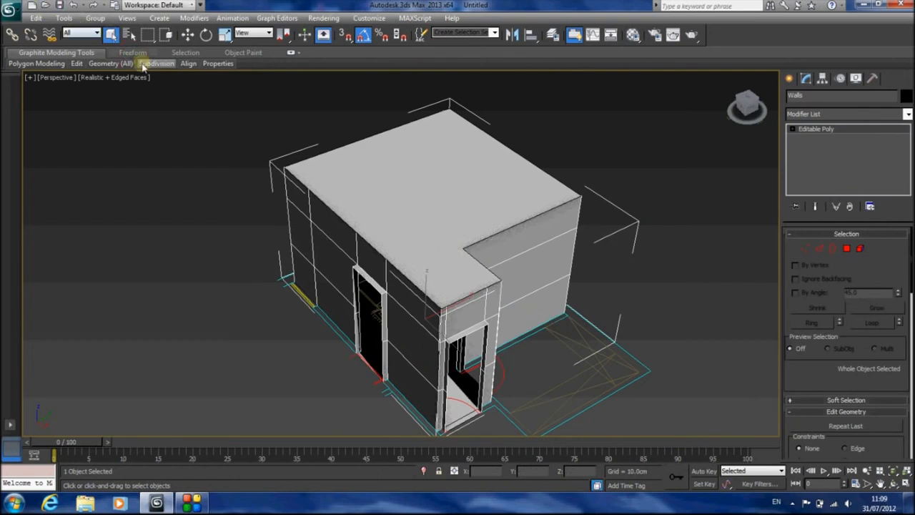
key(t)
middle_drag(231, 82, 300, 169)
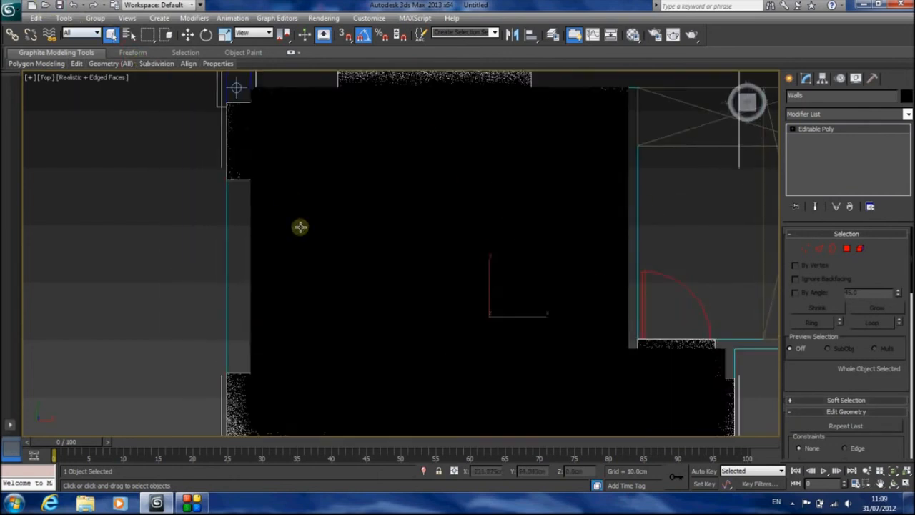
key(z)
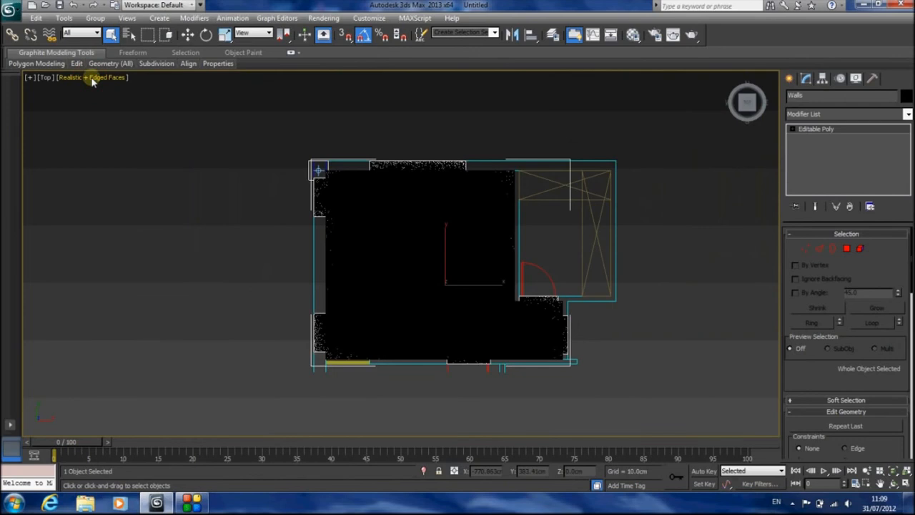
click(92, 81)
click(129, 104)
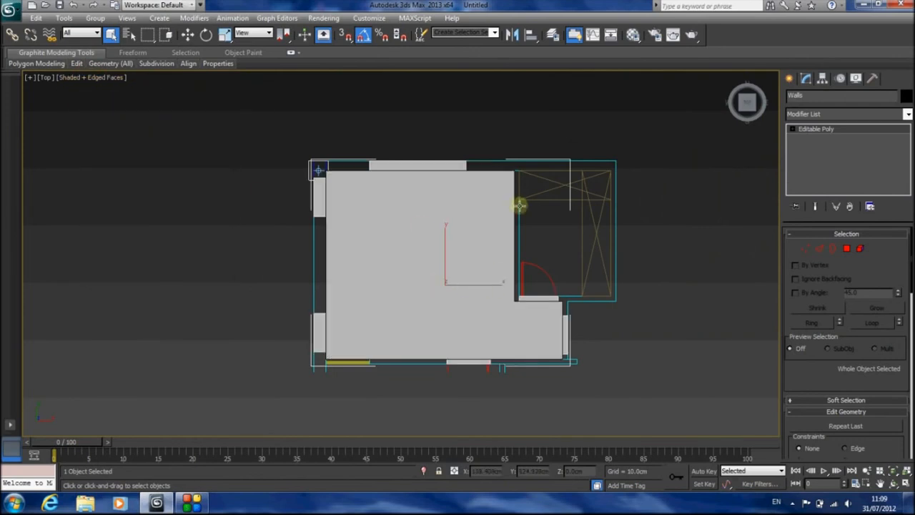
Hide the Seeling object covering the furniture plan in the top view.
click(421, 234)
right_click(421, 238)
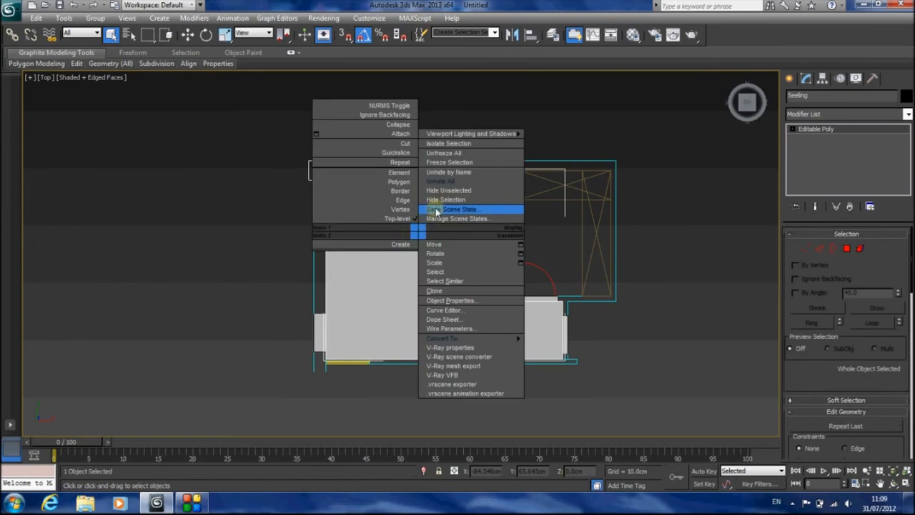
click(457, 207)
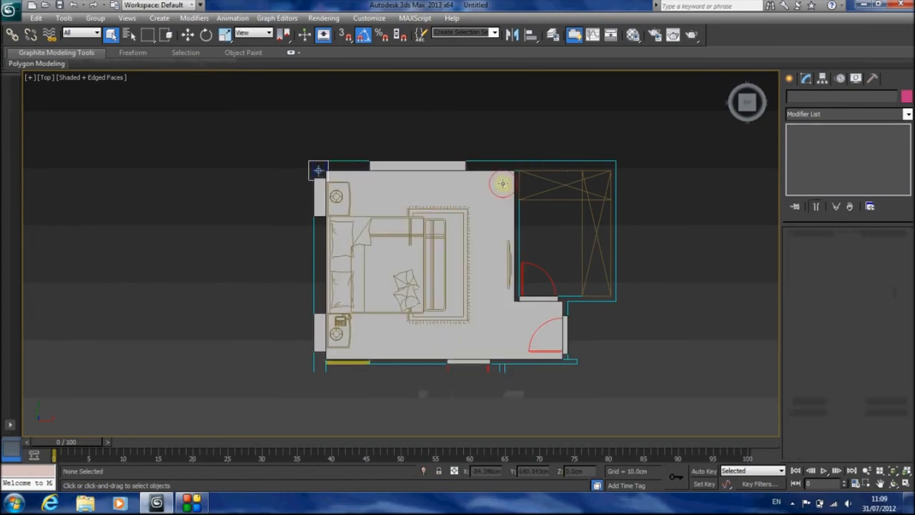
Create a Target camera beside the entrance door, aimed diagonally across the room past the far bedside table.
click(789, 78)
click(835, 99)
click(816, 154)
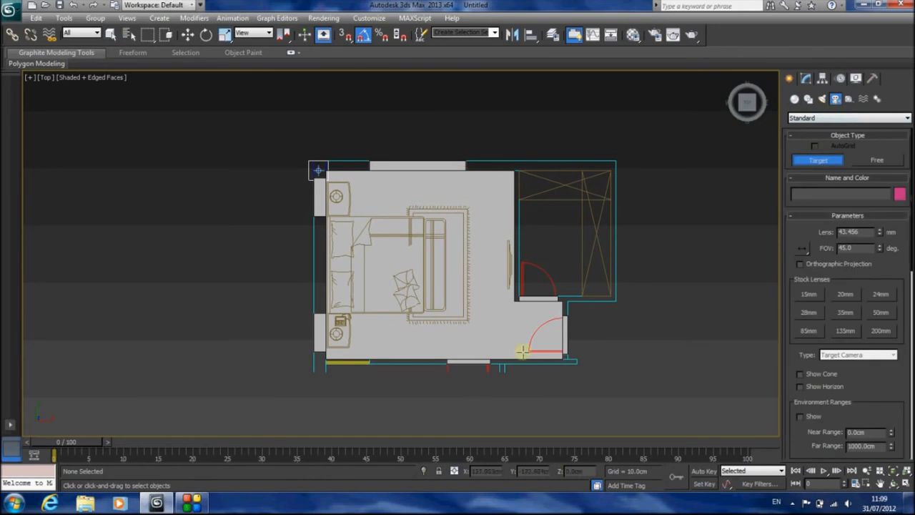
drag(522, 351, 301, 189)
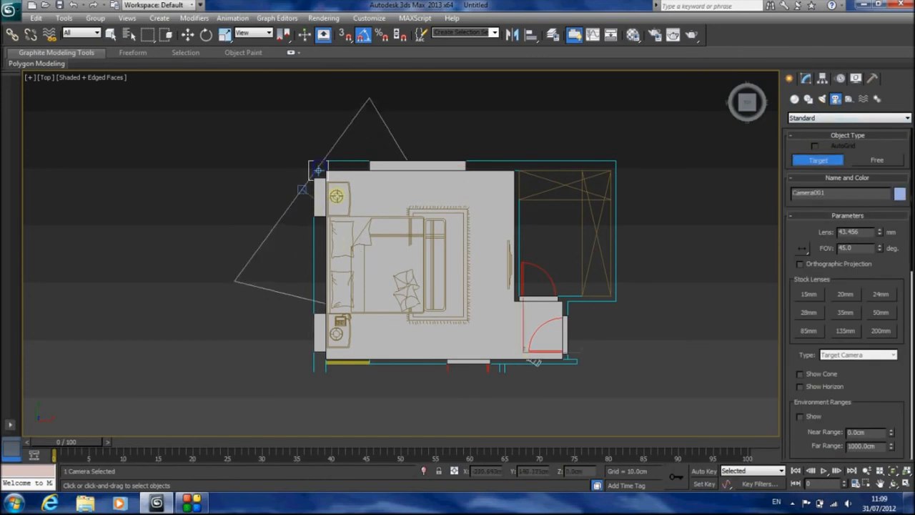
In the front view, raise the camera together with its target to about mid-height of the walls.
key(f)
scroll(500, 251, down, 5)
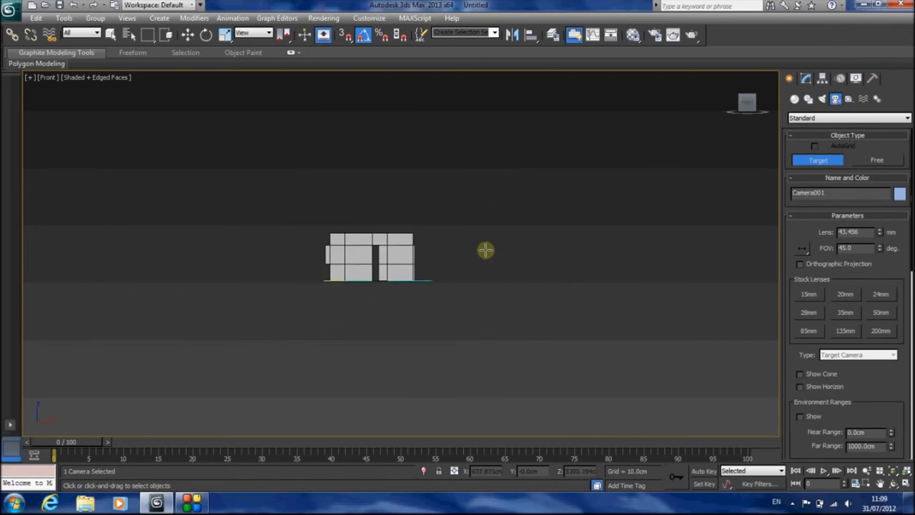
scroll(470, 250, down, 3)
middle_drag(438, 313, 468, 251)
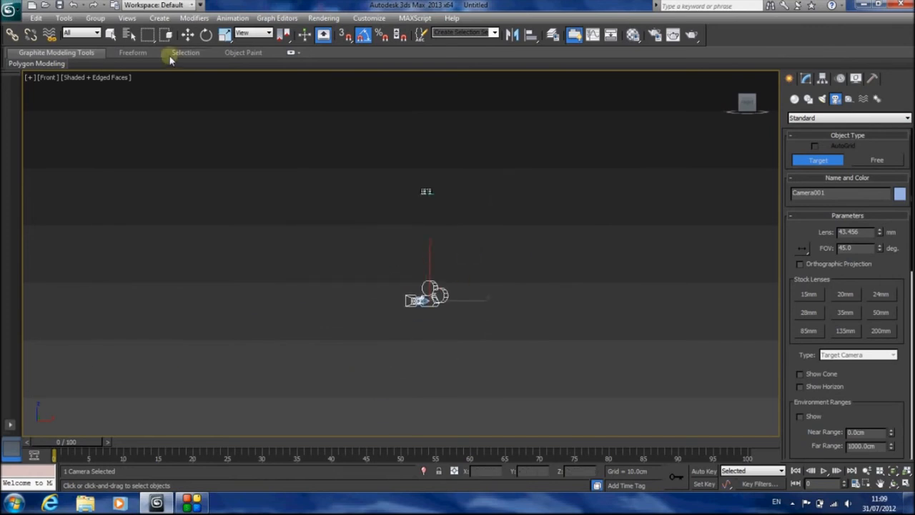
click(110, 34)
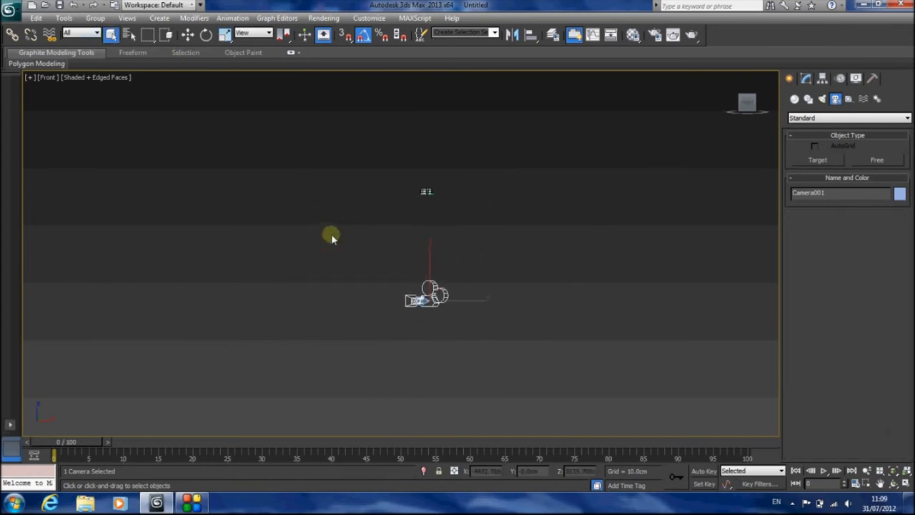
click(188, 34)
drag(427, 255, 443, 81)
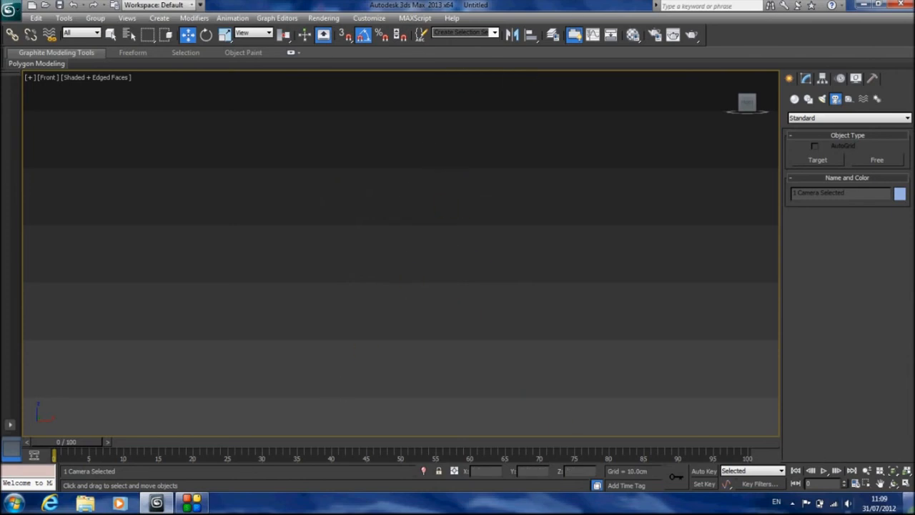
click(892, 470)
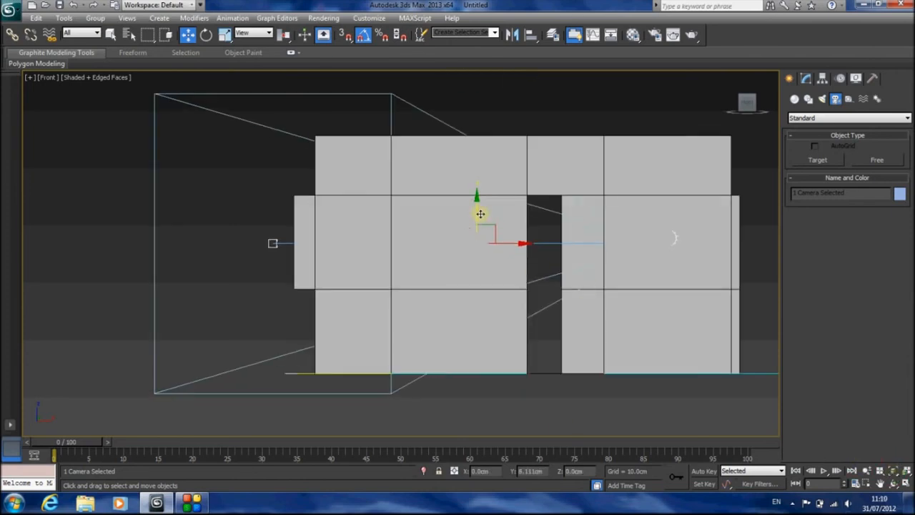
Select the camera alone in the top view and move it slightly back toward the entrance door.
key(t)
click(526, 350)
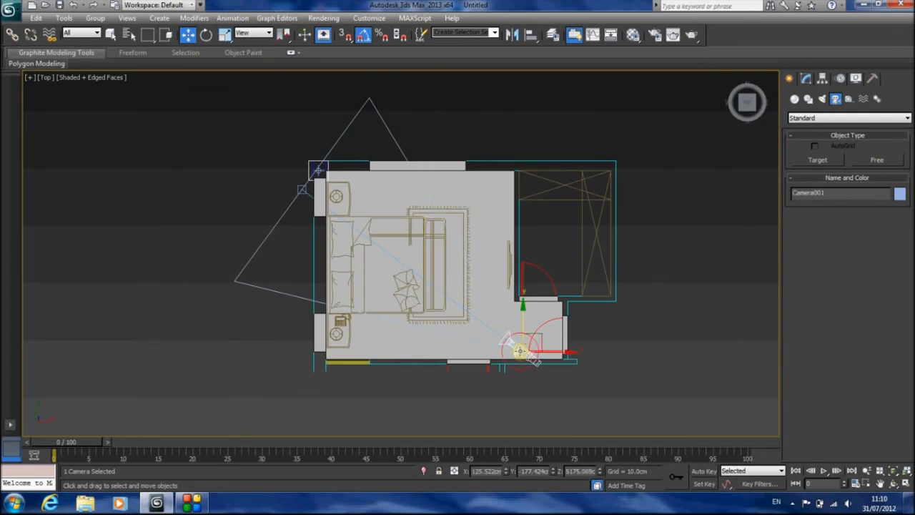
drag(544, 336, 558, 331)
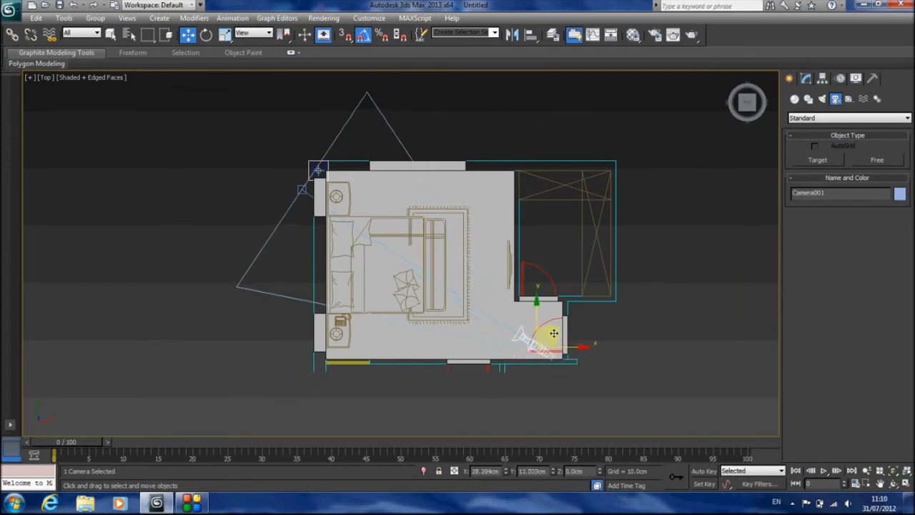
Set the camera to the 24mm stock lens and shift it slightly into the room.
click(805, 79)
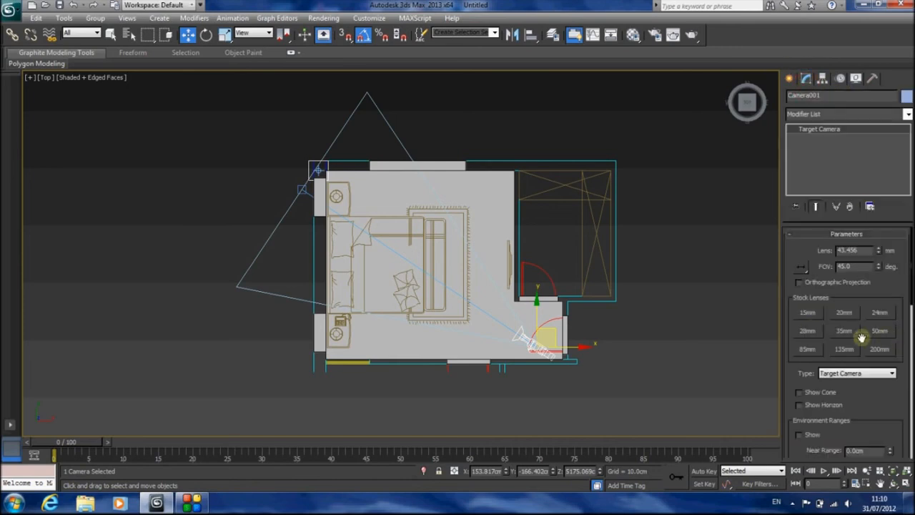
click(809, 330)
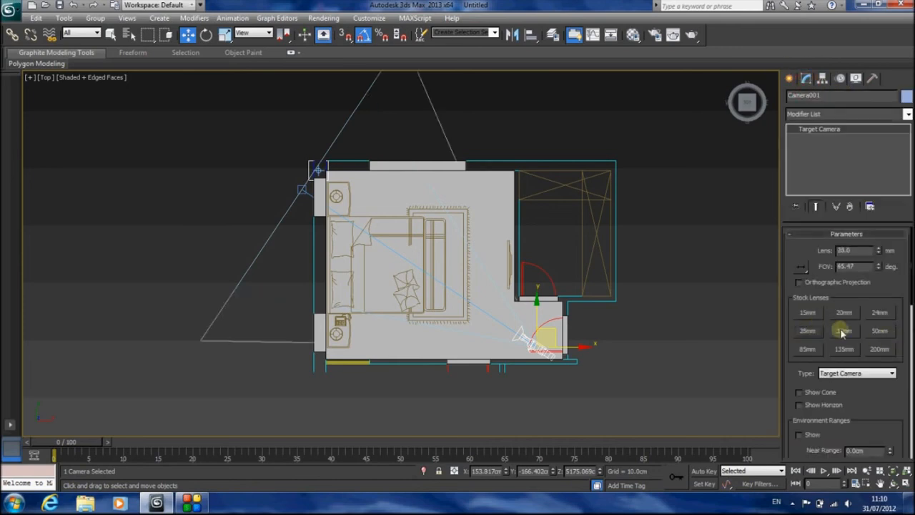
click(879, 313)
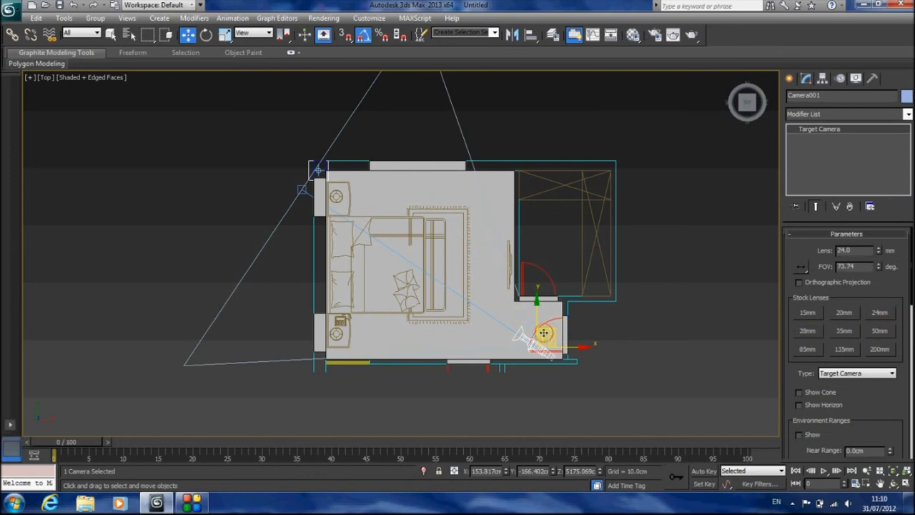
drag(543, 332, 540, 331)
Look through the camera and unhide all objects to bring back the ceiling.
key(c)
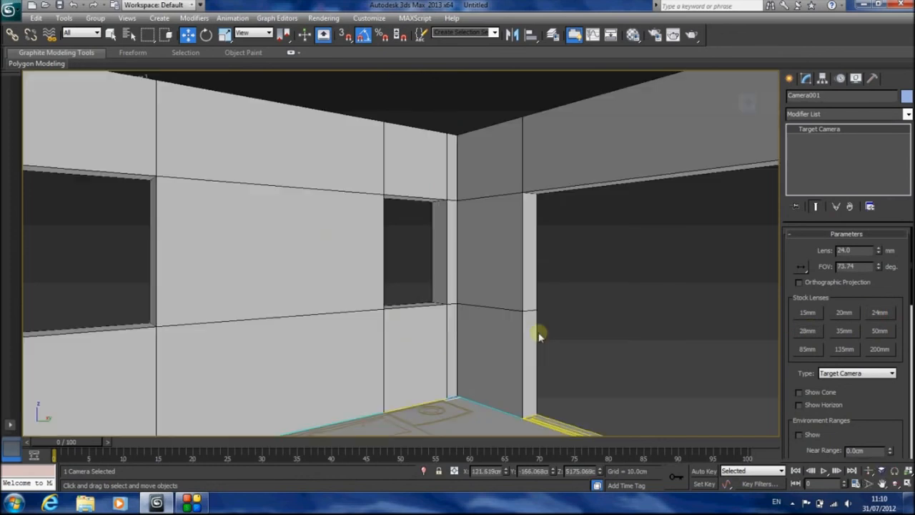
right_click(442, 97)
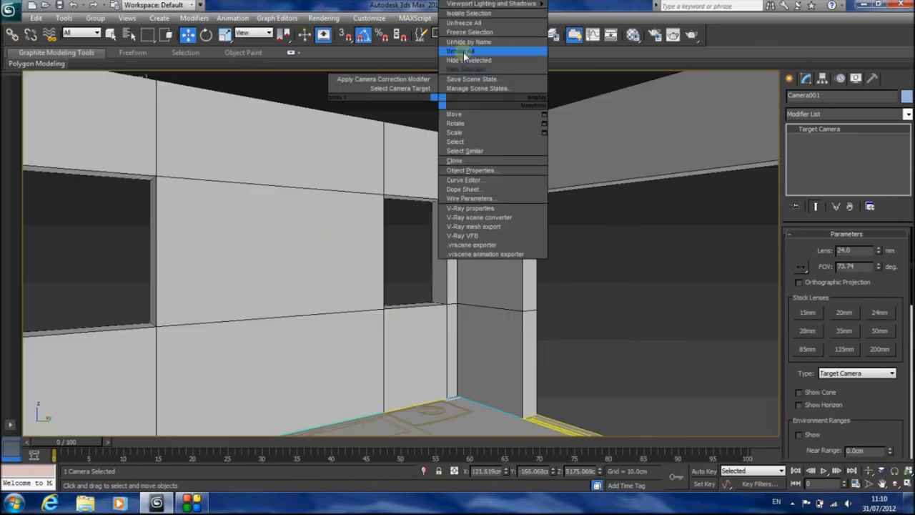
click(462, 51)
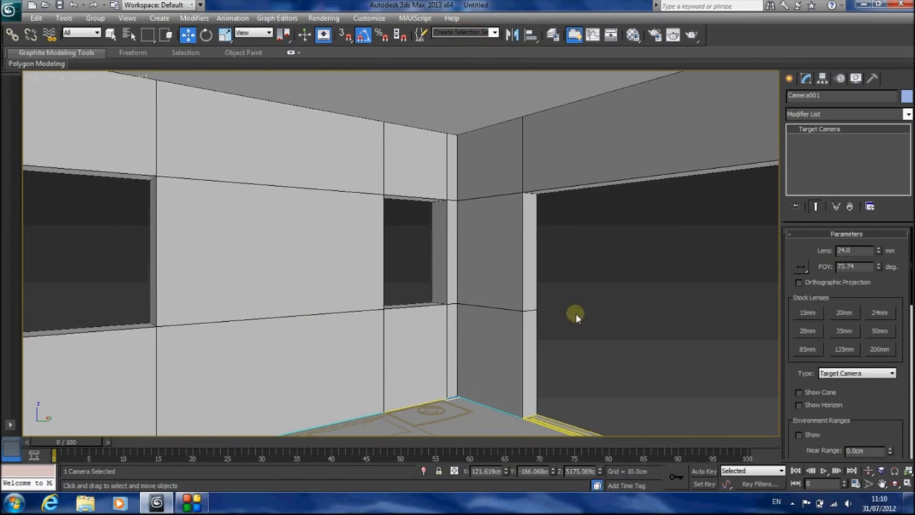
Dolly the camera back and pan its view down to frame more of the floor and windows.
click(868, 471)
drag(555, 321, 559, 319)
middle_drag(559, 319, 558, 299)
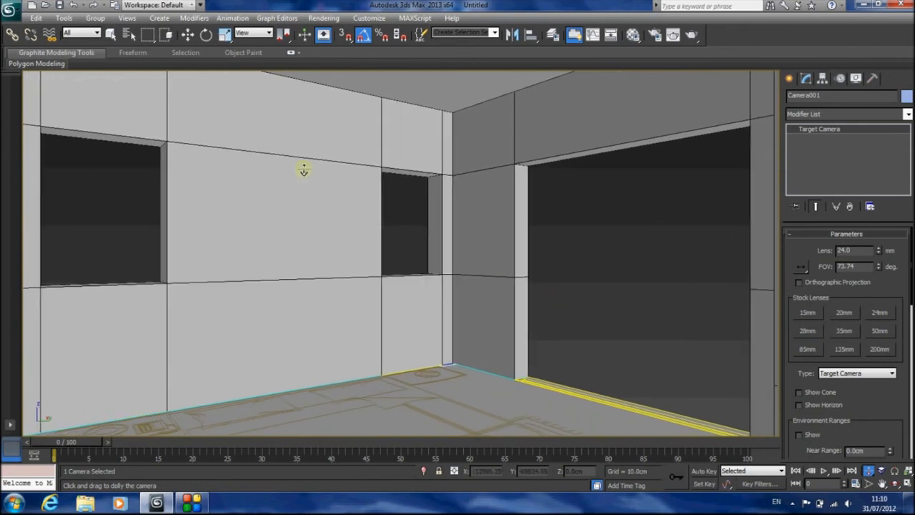
click(110, 34)
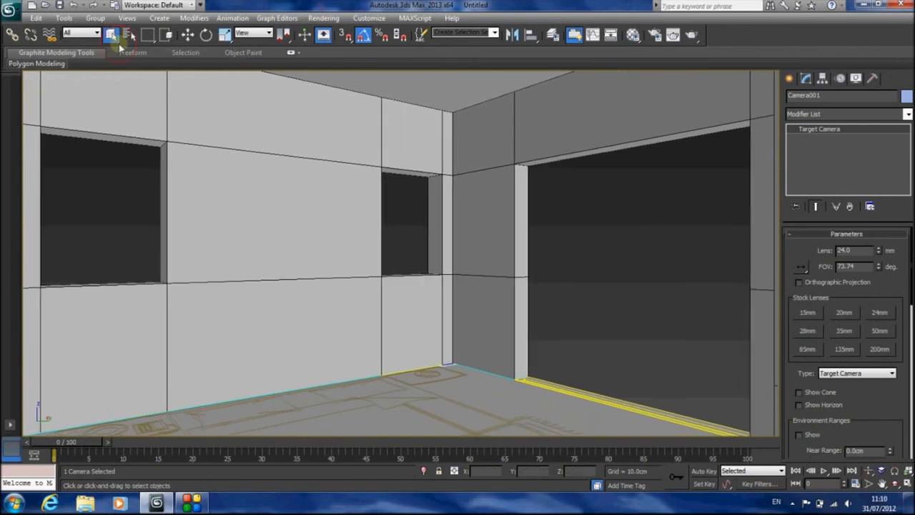
In the top view, move the camera back outside the room beyond the lower wall and display the plan in wireframe.
key(t)
key(w)
click(543, 340)
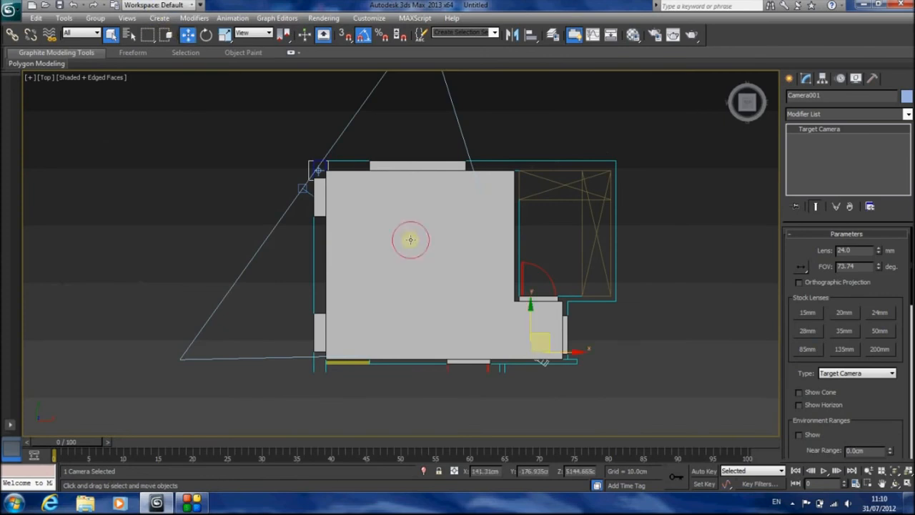
drag(549, 341, 551, 381)
key(F3)
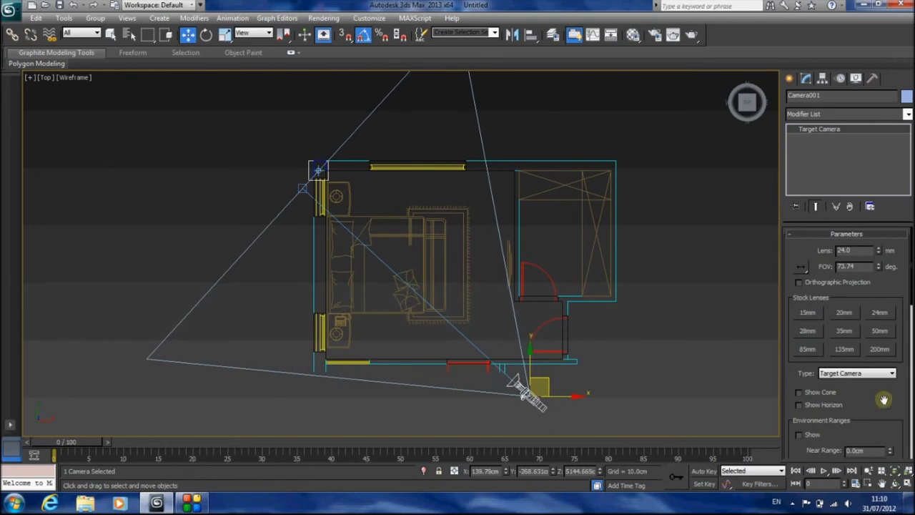
Enable manual clipping for the camera and raise its near clip to about 174 cm, just inside the room.
drag(881, 402, 884, 304)
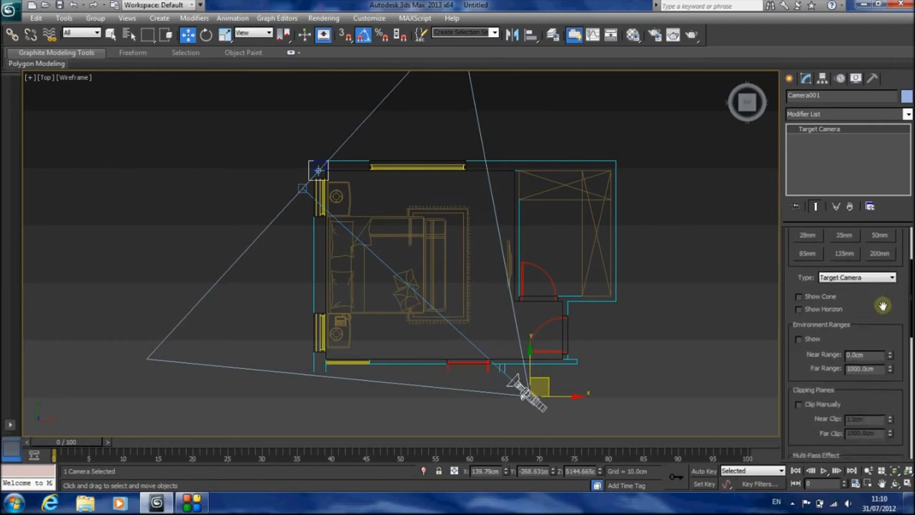
click(799, 404)
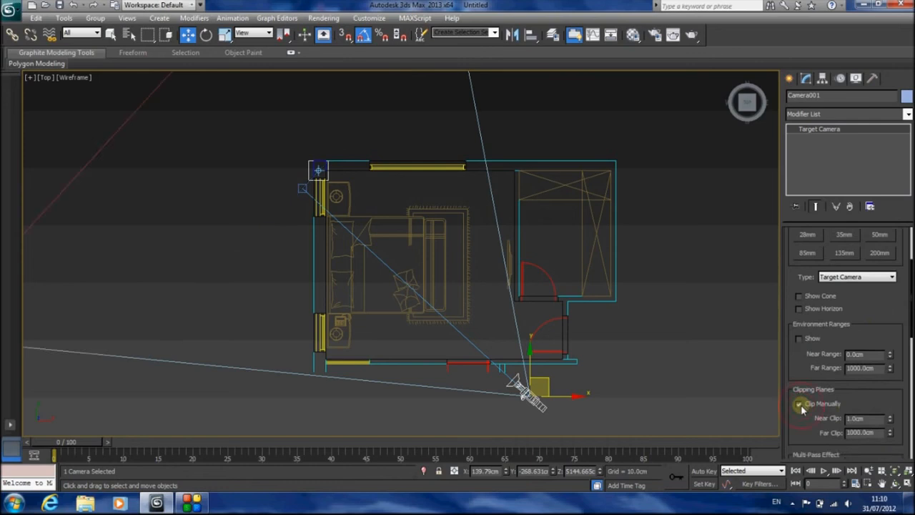
drag(890, 407, 867, 188)
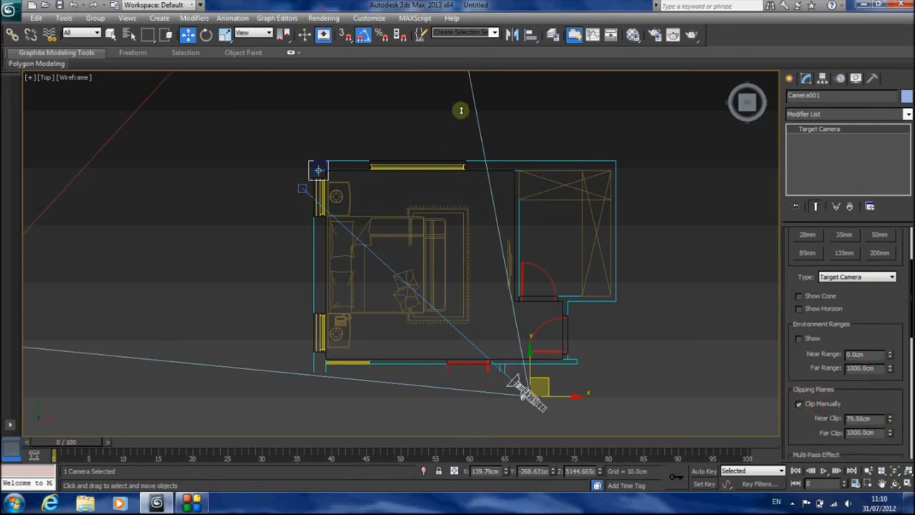
drag(460, 110, 143, 282)
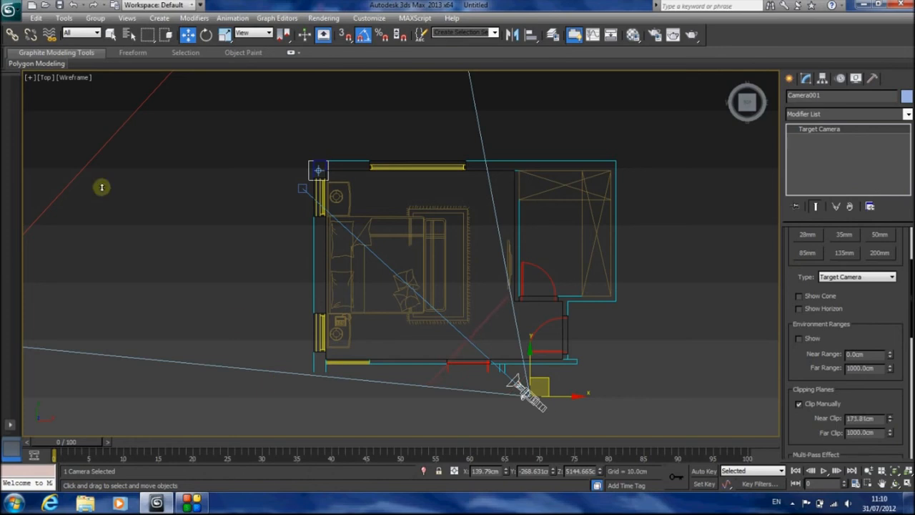
Reposition the camera outside the lower wall, move its target beyond the upper window wall, and look through the camera.
middle_drag(148, 197, 189, 260)
scroll(220, 281, down, 3)
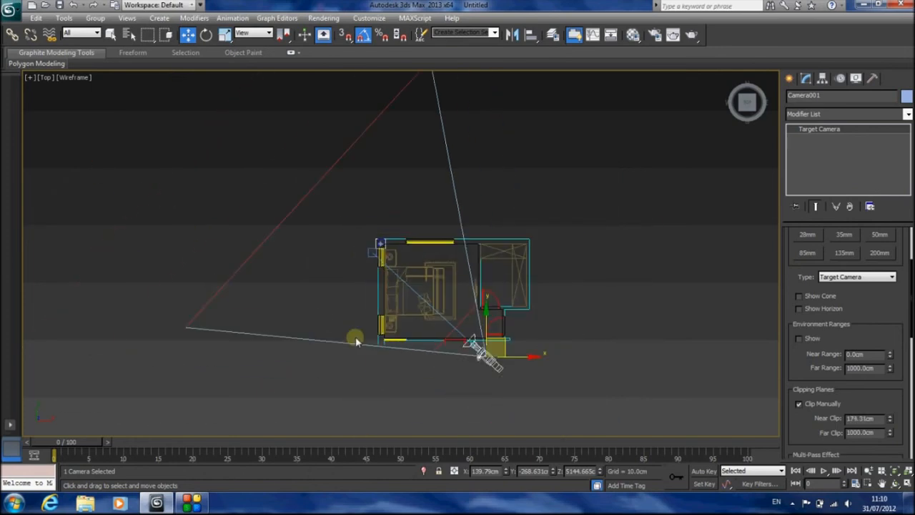
mouse_move(472, 342)
mouse_down()
mouse_move(475, 324)
mouse_move(460, 353)
mouse_up()
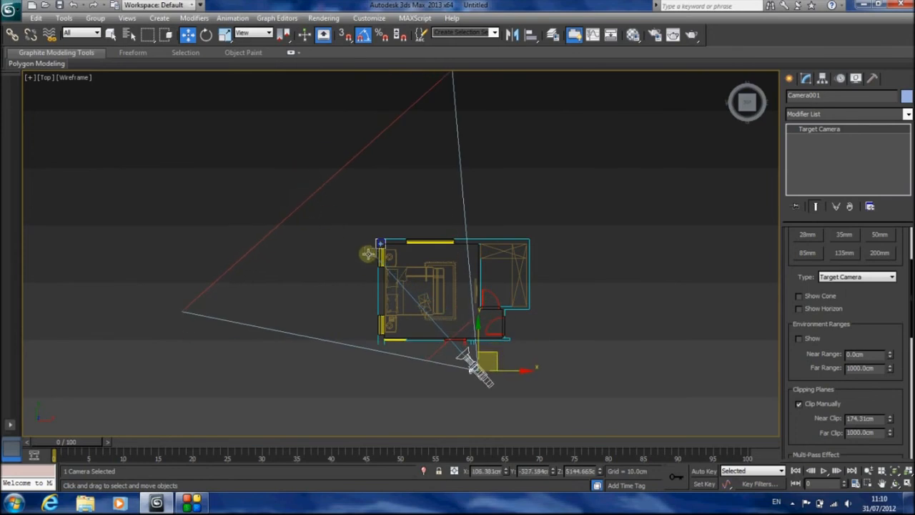
click(382, 243)
drag(390, 239, 410, 193)
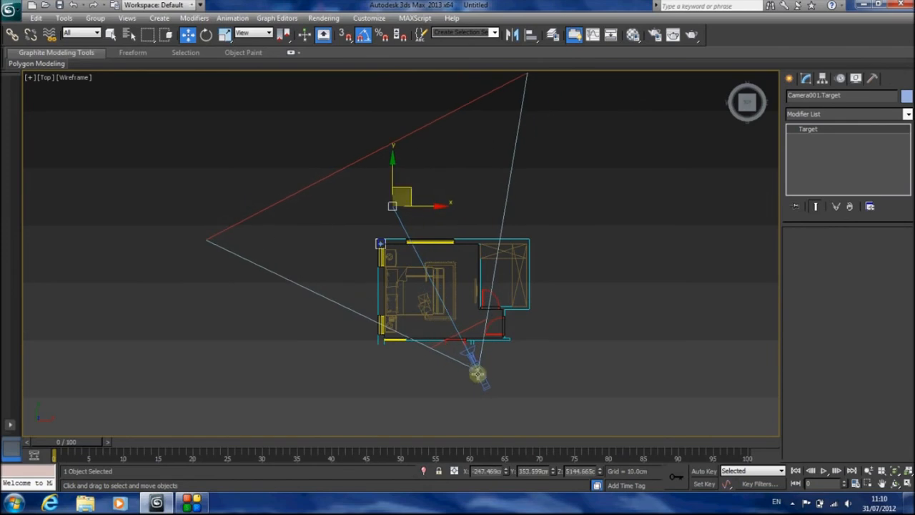
click(478, 370)
drag(496, 353, 482, 347)
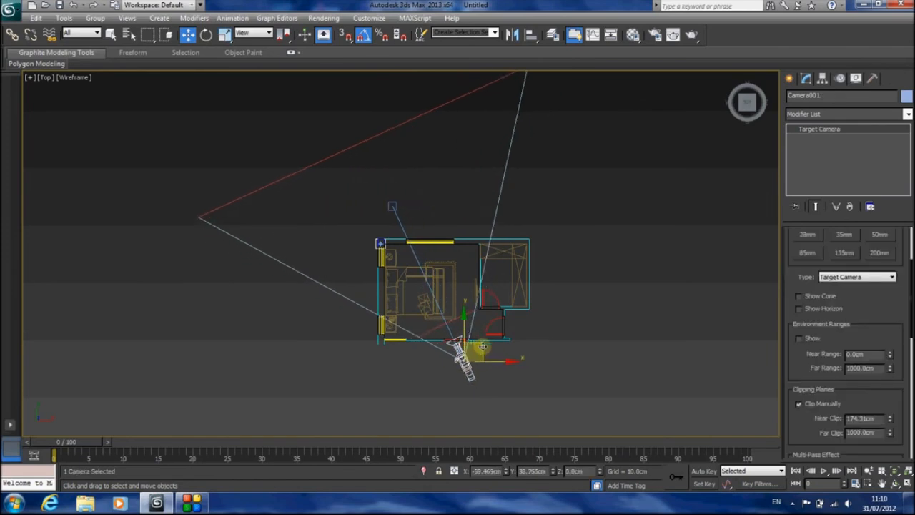
key(c)
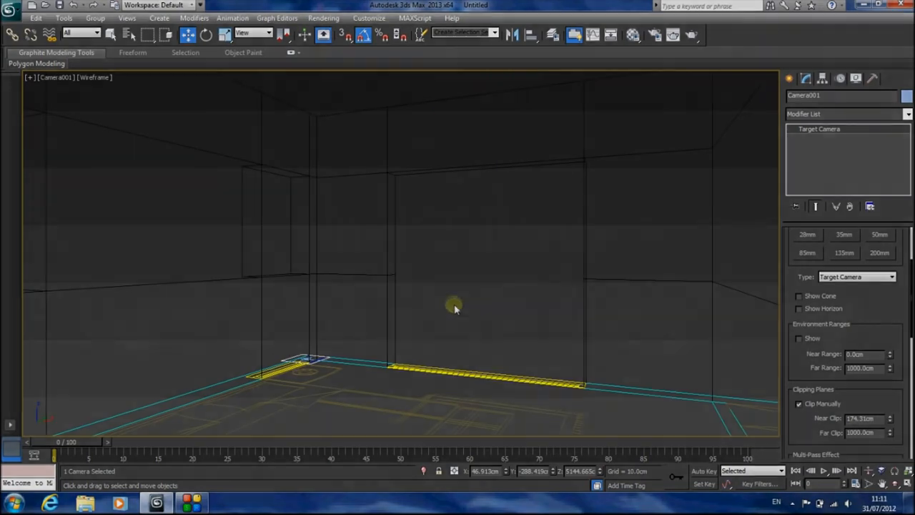